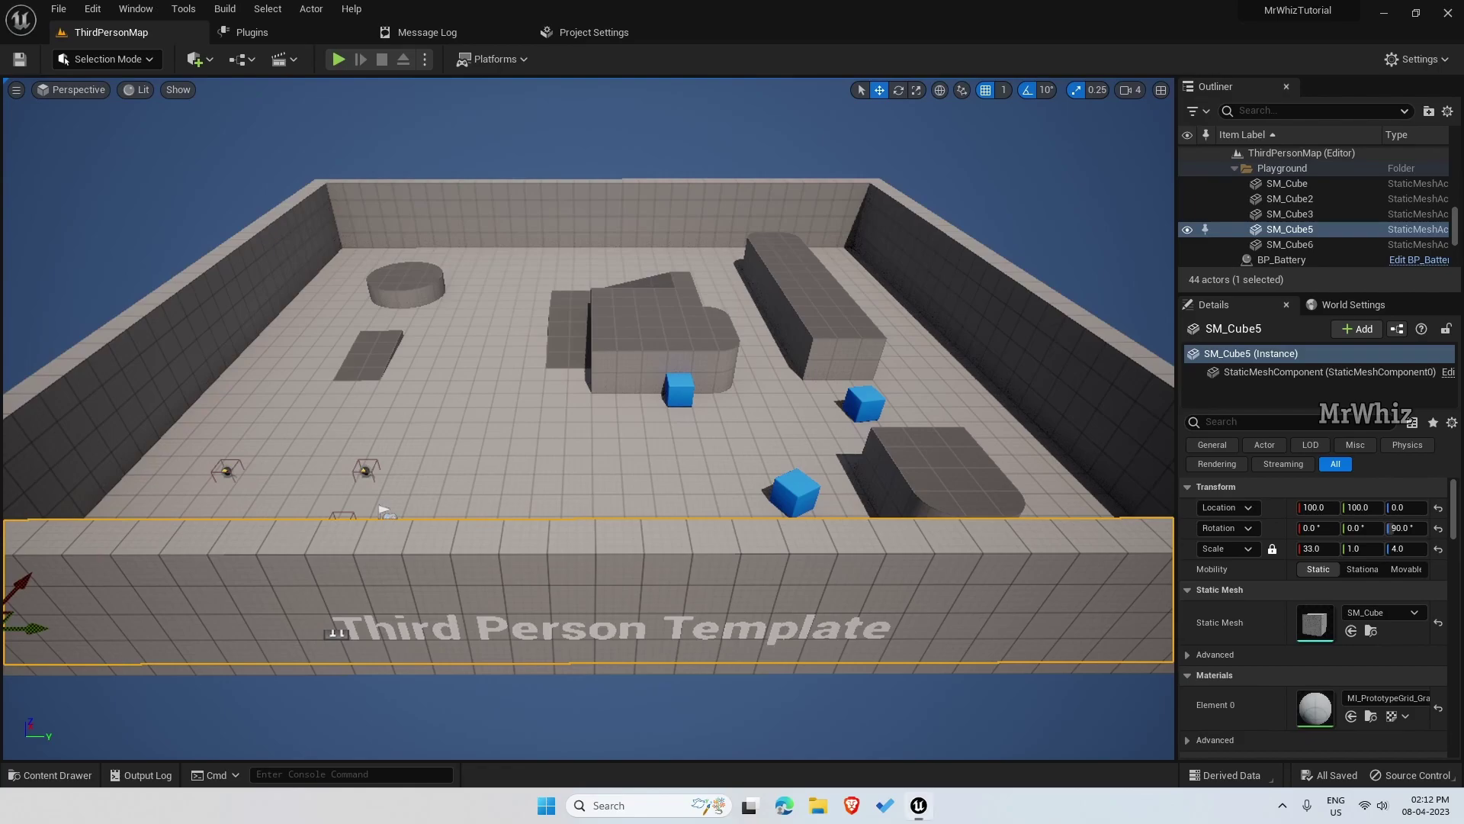
{"action": "mouse_move", "coordinate": [655, 463]}
{"action": "left_mouse_down", "text": "alt"}
{"action": "mouse_move", "coordinate": [480, 595]}
{"action": "mouse_move", "coordinate": [725, 465]}
{"action": "mouse_move", "coordinate": [915, 397]}
{"action": "mouse_move", "coordinate": [668, 468]}
{"action": "left_mouse_up", "text": "alt"}
{"action": "scroll", "coordinate": [668, 468], "scroll_direction": "up", "scroll_amount": 3}
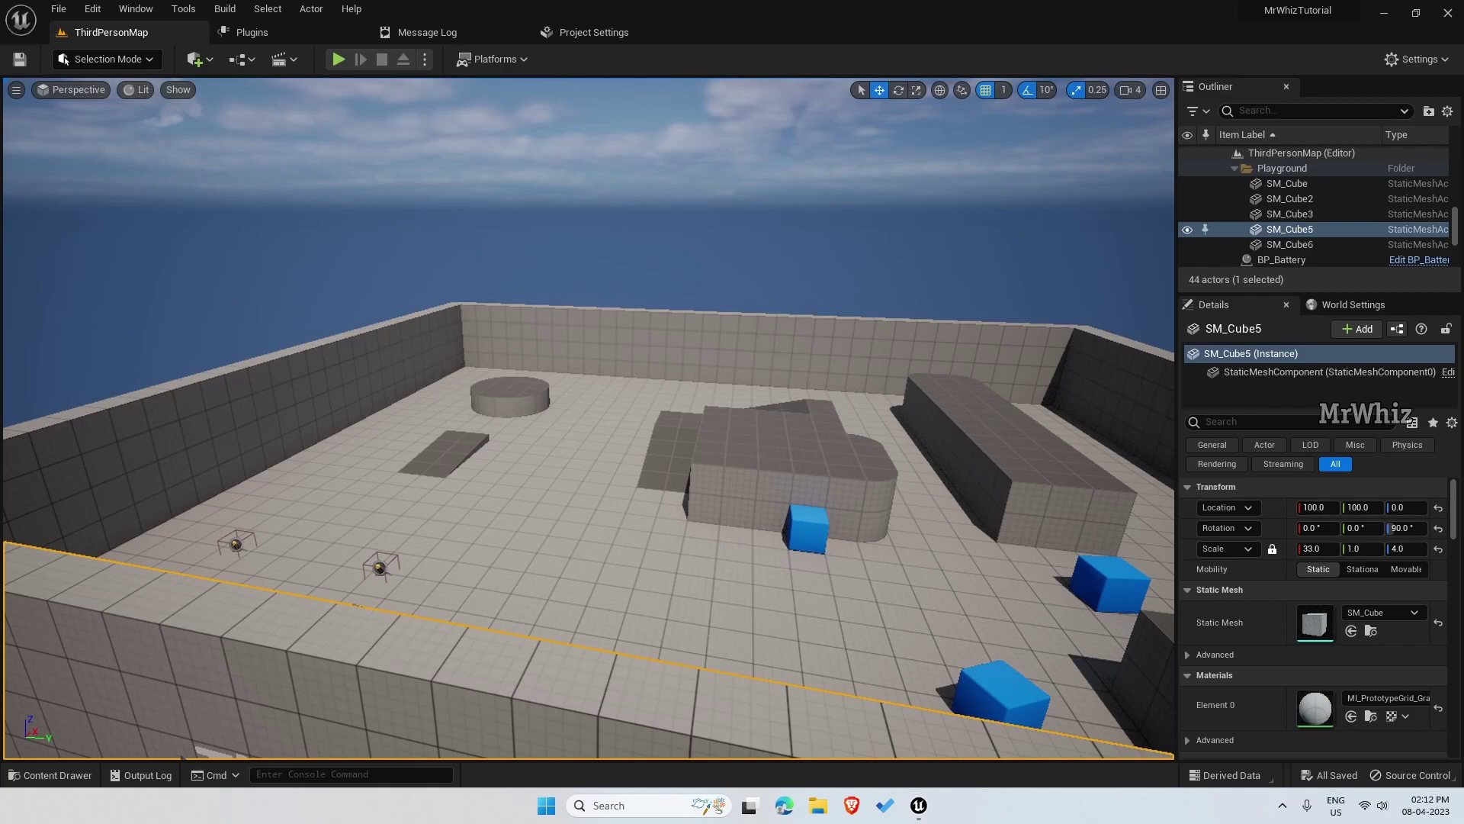
Switch to the browser, dismiss the ad over the Unreal Engine Drone AI Devlog 002 video and show it in full screen.
{"action": "left_click_drag", "start_coordinate": [1463, 149], "coordinate": [717, 131]}
{"action": "double_click", "coordinate": [869, 130]}
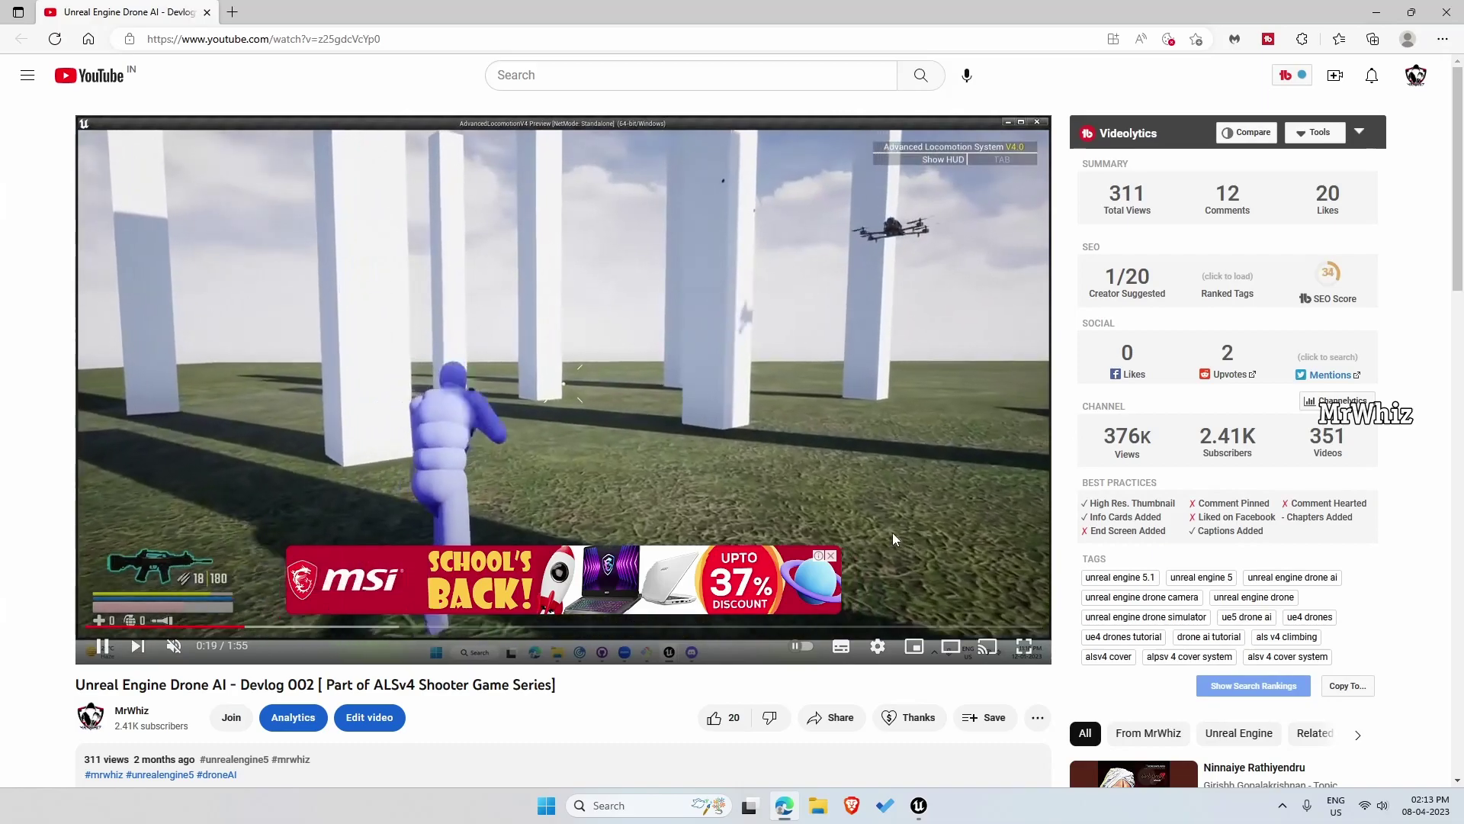
{"action": "left_click", "coordinate": [830, 555]}
{"action": "left_click", "coordinate": [1024, 648]}
{"action": "left_click", "coordinate": [621, 561]}
{"action": "left_click", "coordinate": [602, 579]}
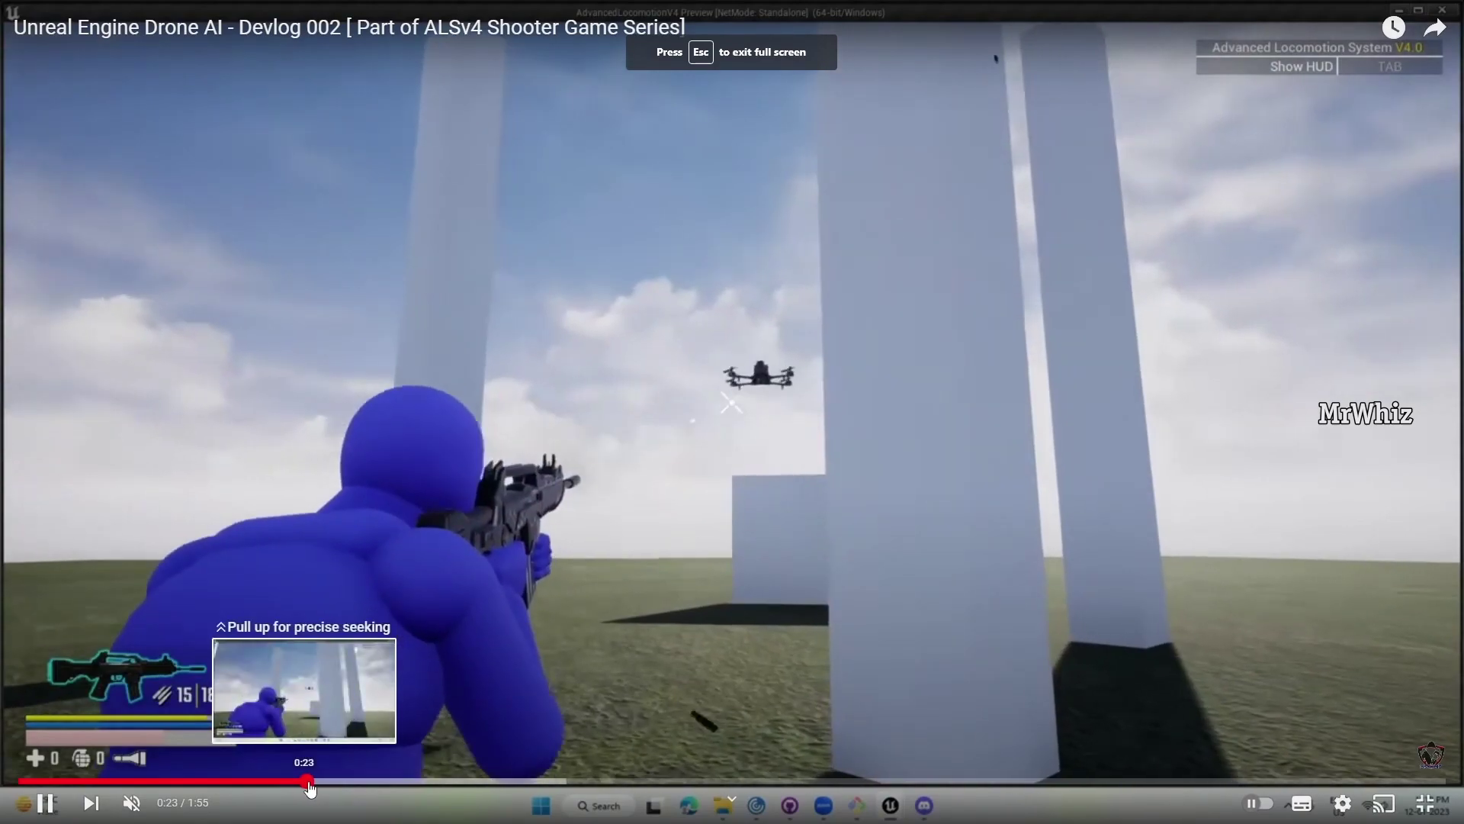
Skip through the drone devlog video to view its gameplay, leave full screen, pause it and return to the Unreal editor.
{"action": "left_click_drag", "start_coordinate": [308, 782], "coordinate": [360, 791]}
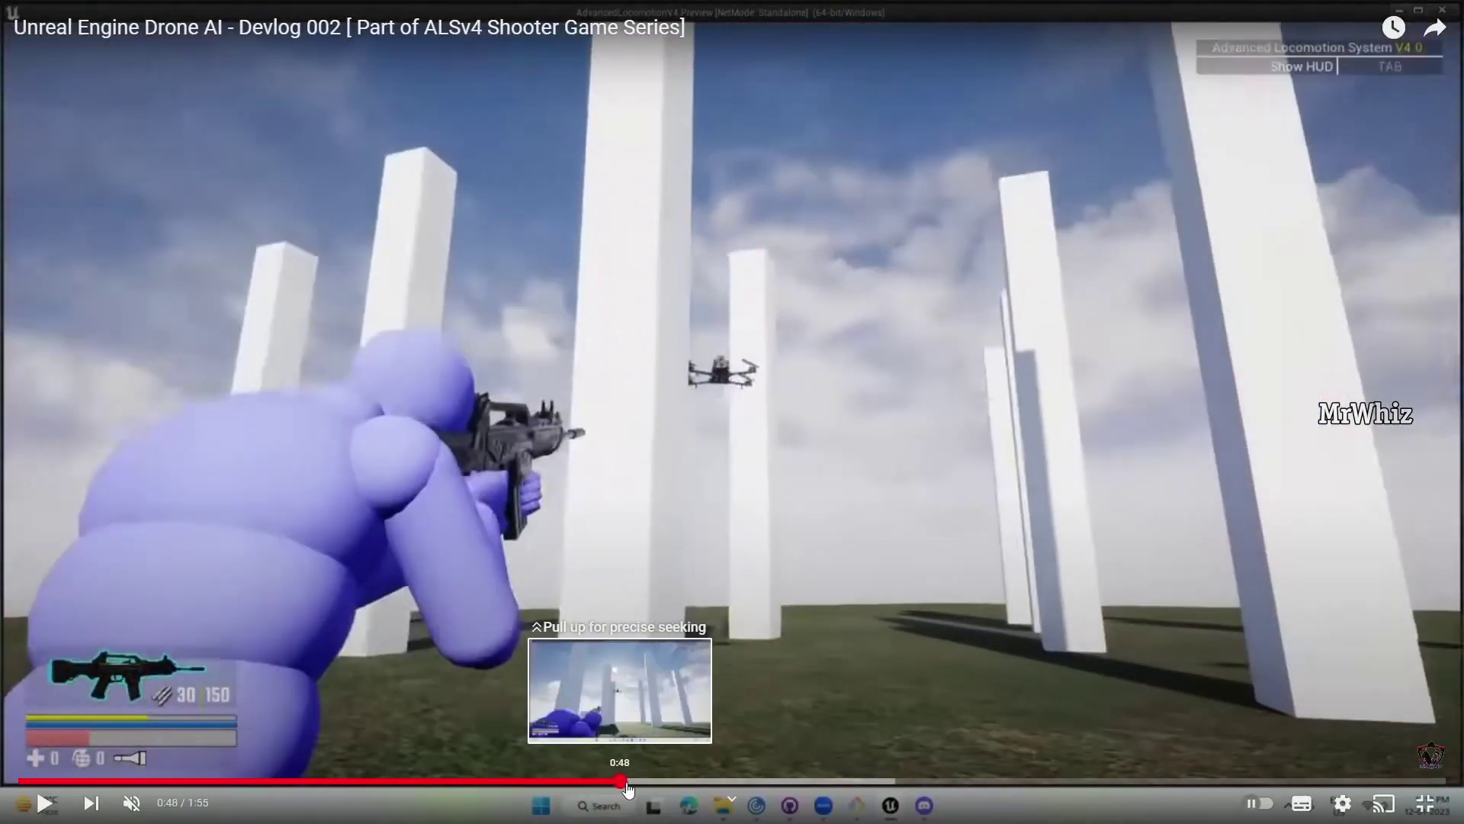
{"action": "left_click_drag", "start_coordinate": [620, 782], "coordinate": [961, 781]}
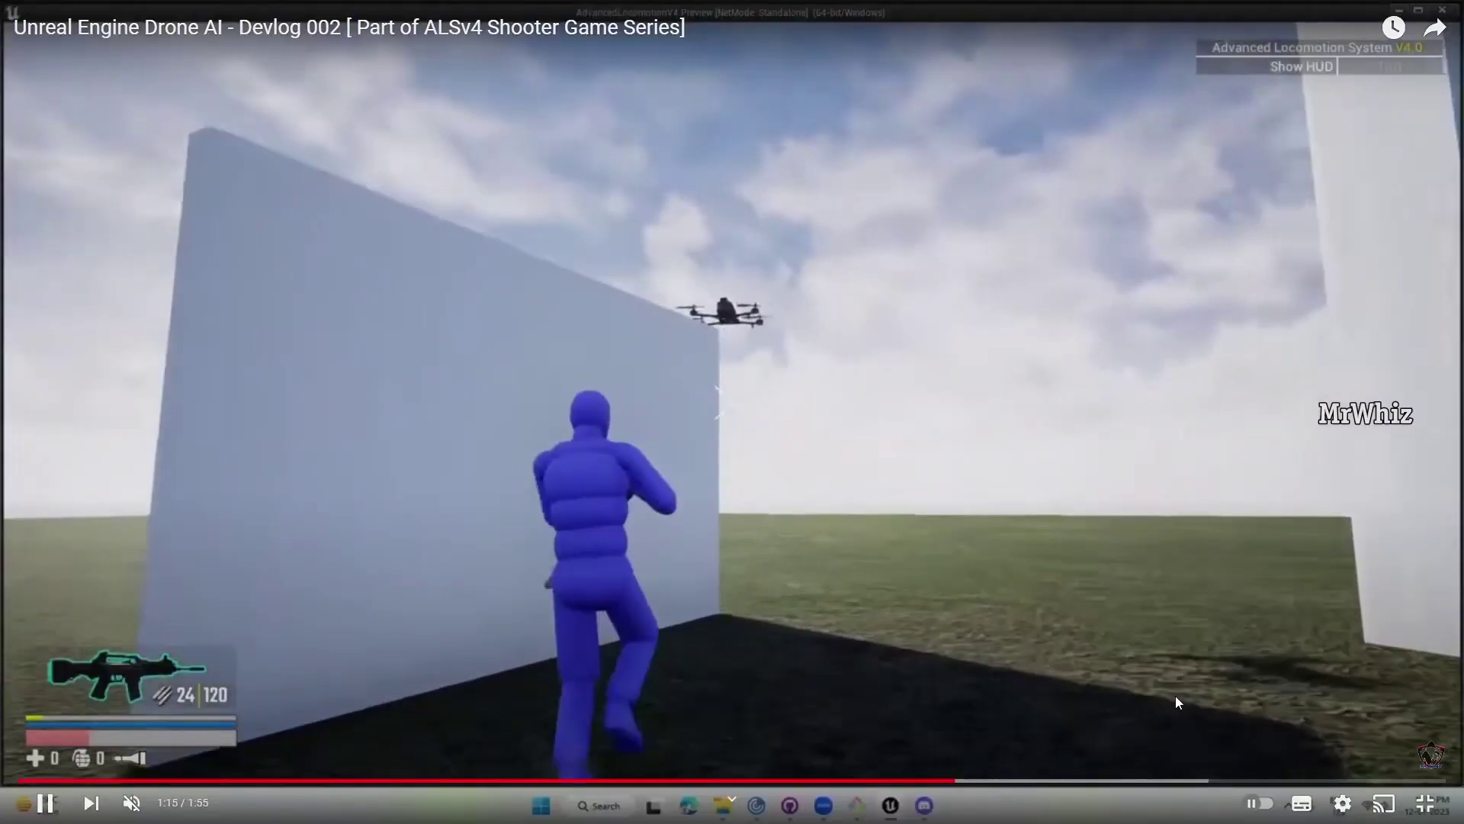
{"action": "key", "text": "Escape"}
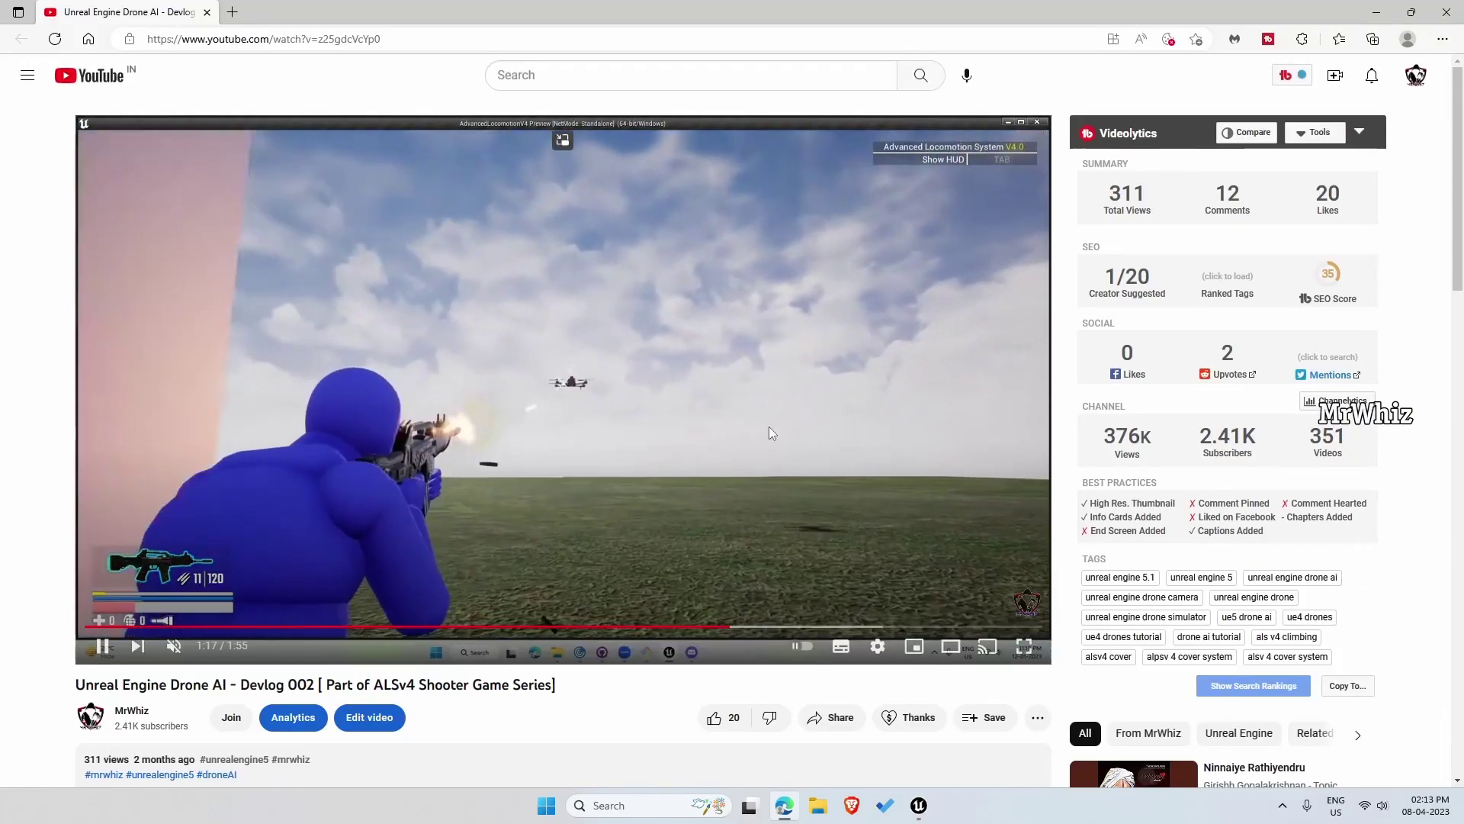
{"action": "left_click", "coordinate": [723, 403]}
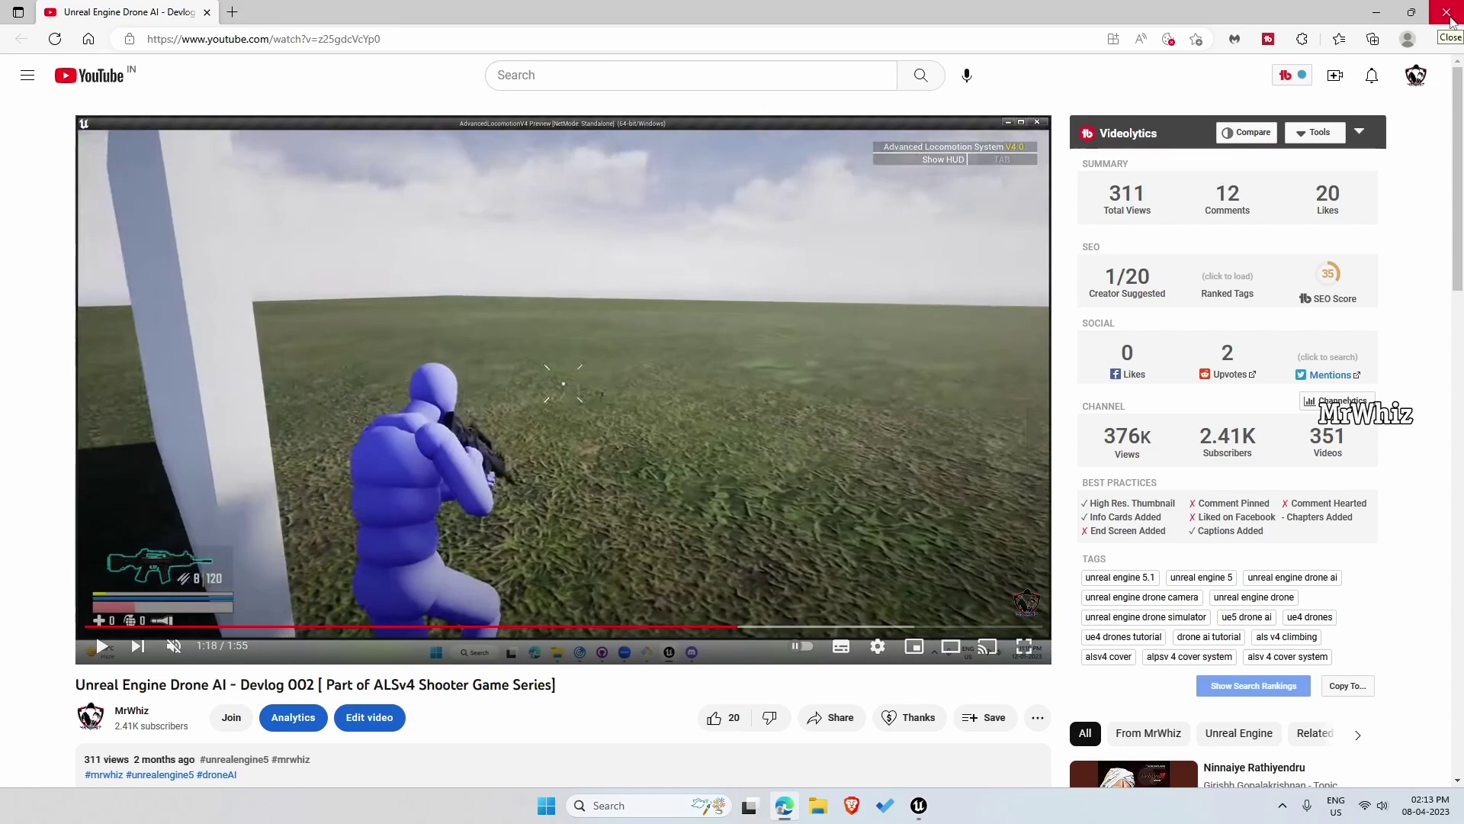
{"action": "left_click", "coordinate": [1446, 13]}
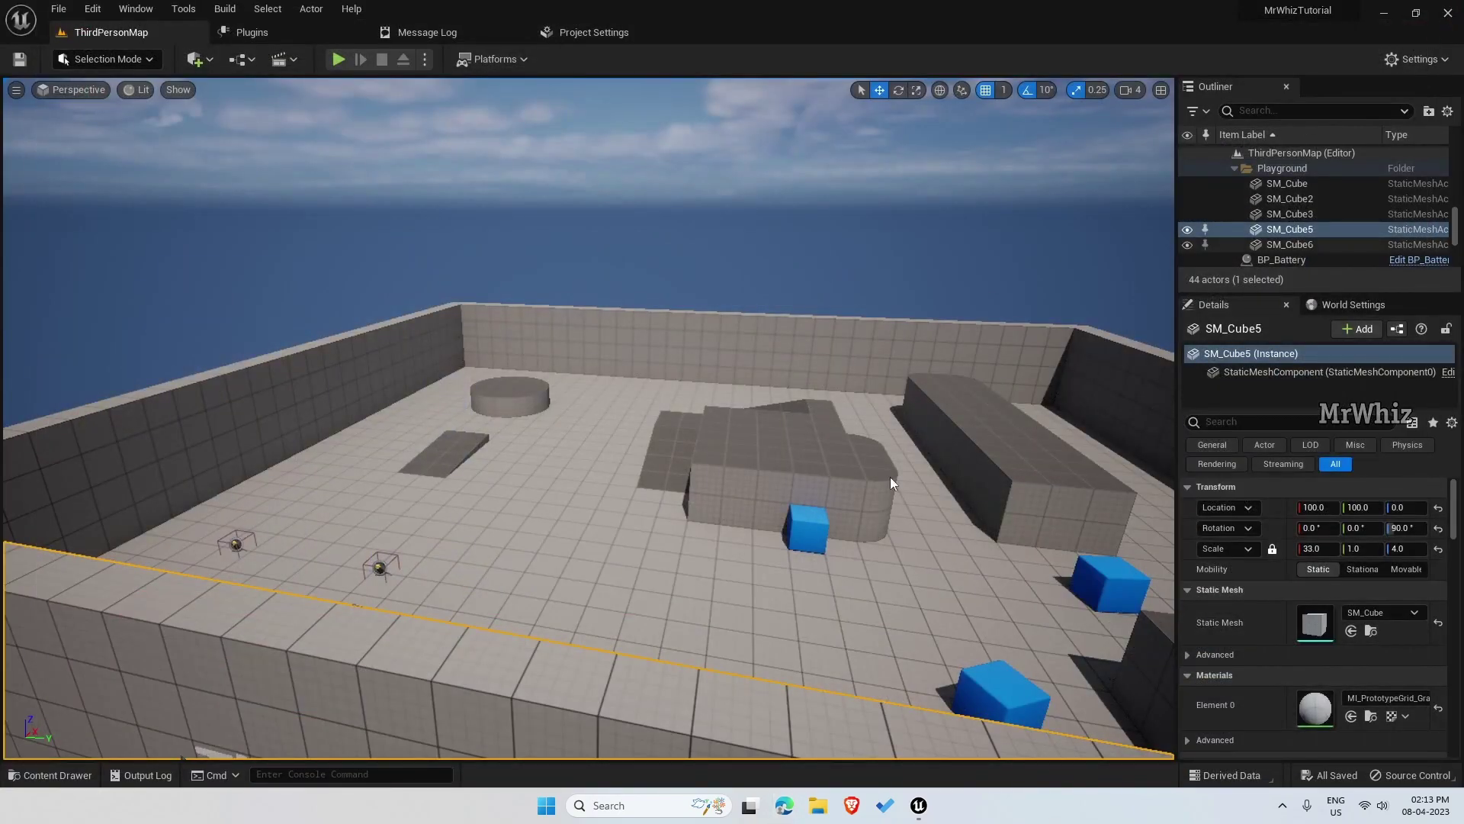
{"action": "right_click_drag", "start_coordinate": [623, 610], "coordinate": [748, 625]}
{"action": "right_click_drag", "start_coordinate": [534, 504], "coordinate": [1167, 519]}
{"action": "key", "text": "a"}
{"action": "scroll", "coordinate": [834, 514], "scroll_direction": "down", "scroll_amount": 3}
{"action": "key", "text": "w"}
{"action": "left_click_drag", "start_coordinate": [588, 418], "coordinate": [679, 450], "text": "alt"}
{"action": "right_click_drag", "start_coordinate": [683, 515], "coordinate": [520, 496]}
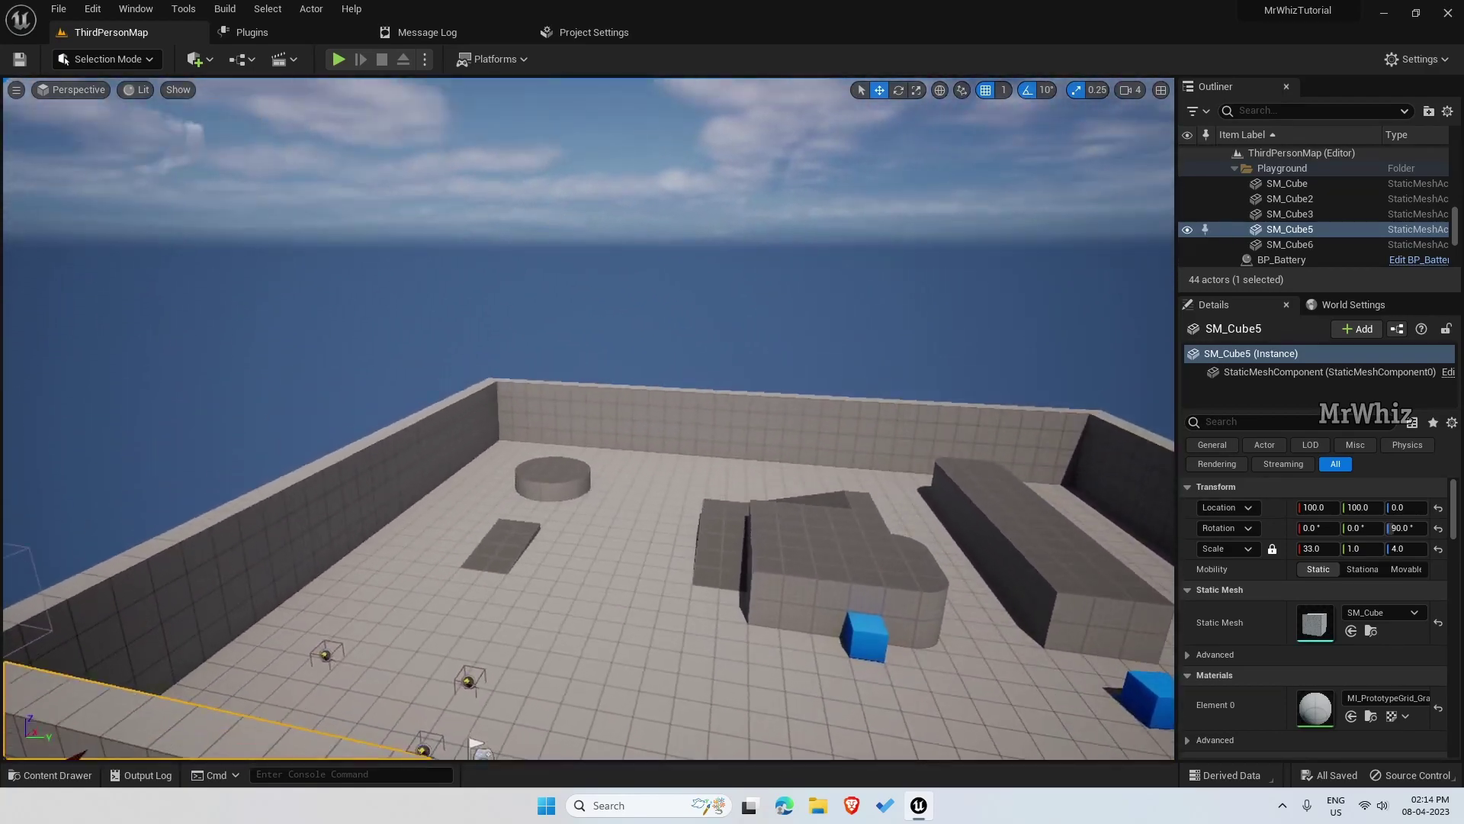
{"action": "right_click_drag", "start_coordinate": [520, 496], "coordinate": [416, 482]}
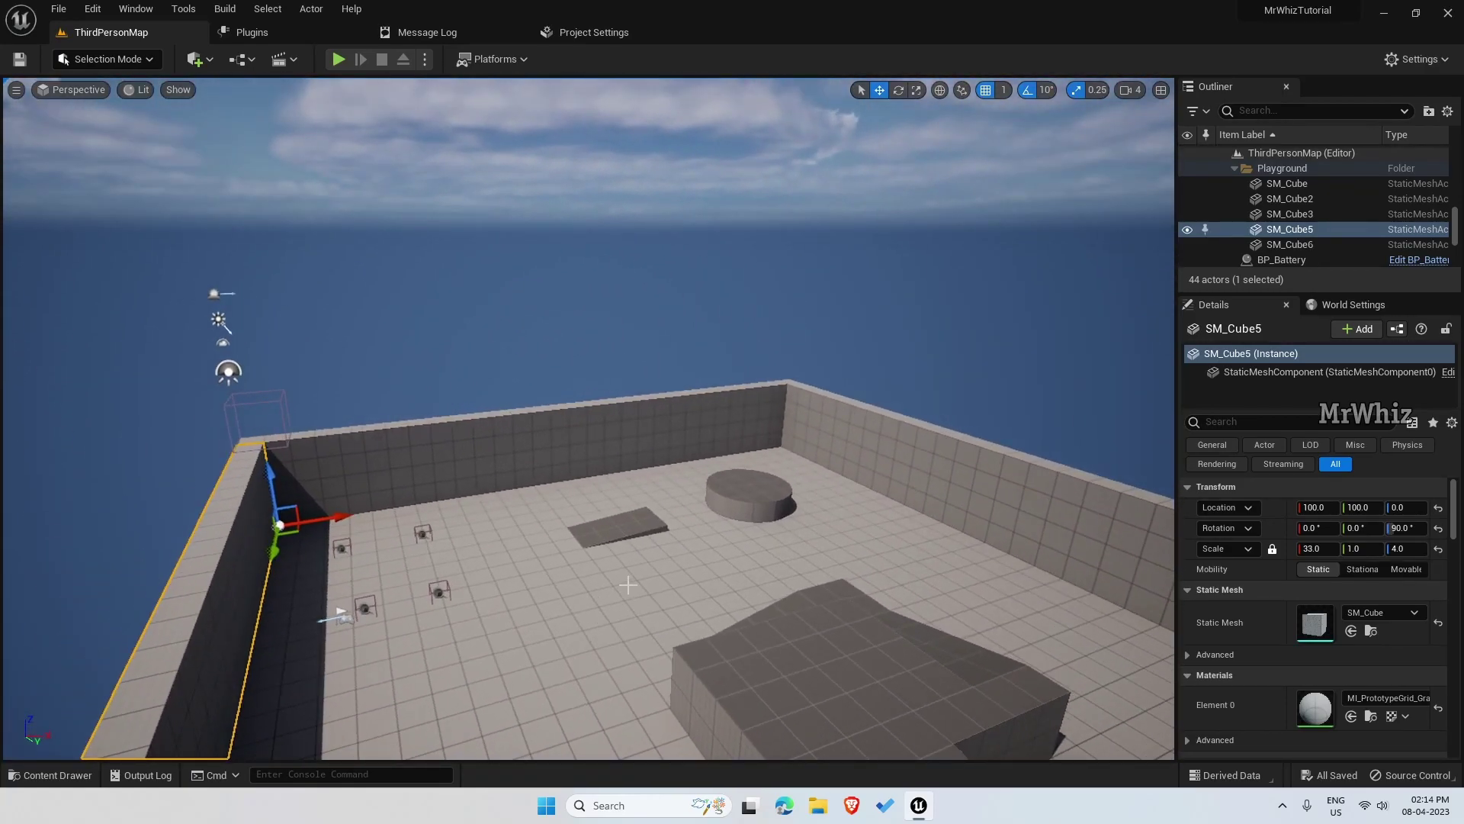
{"action": "right_click_drag", "start_coordinate": [627, 585], "coordinate": [473, 584]}
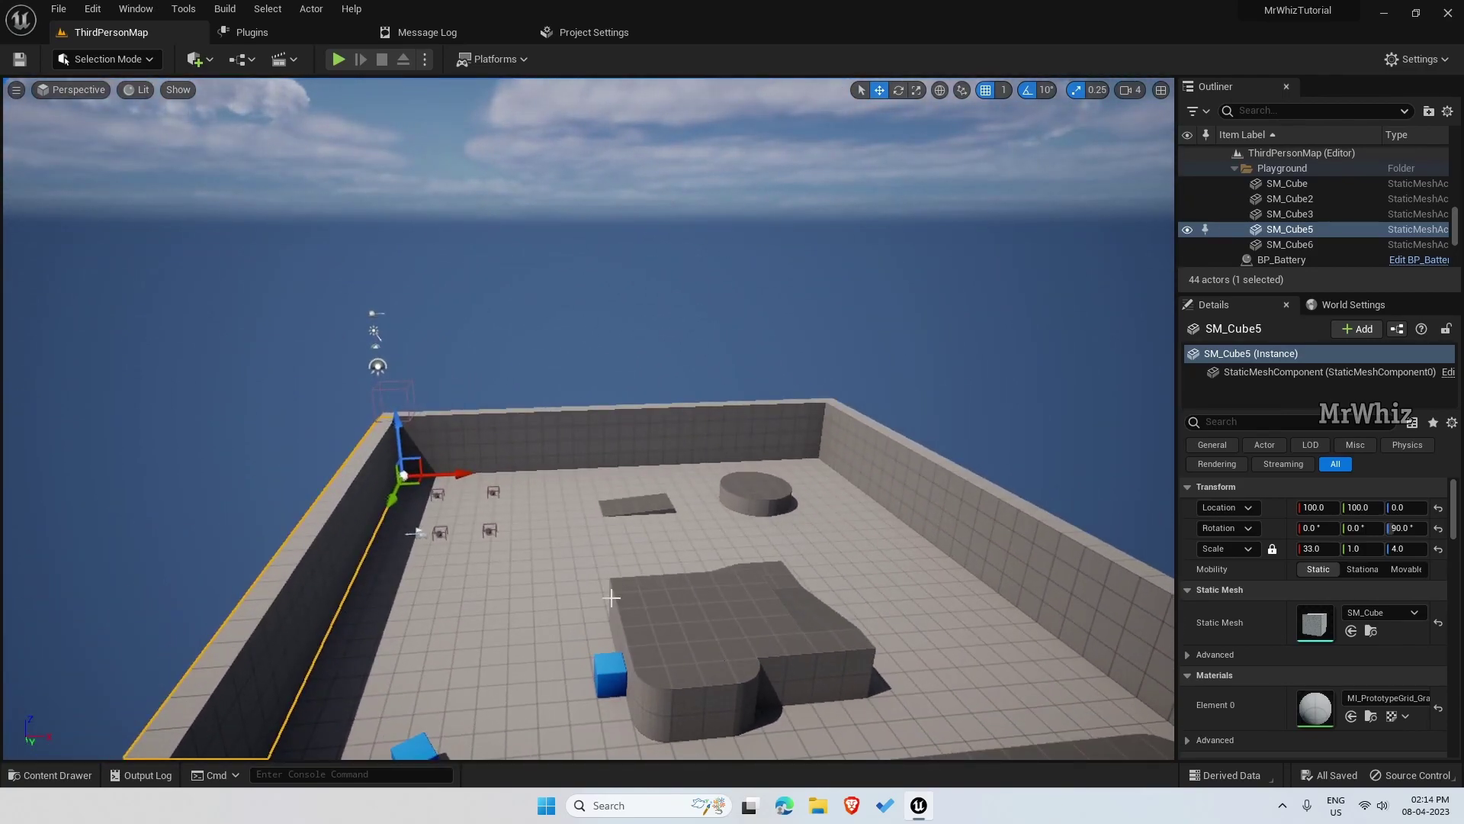
{"action": "right_click_drag", "start_coordinate": [393, 478], "coordinate": [636, 601]}
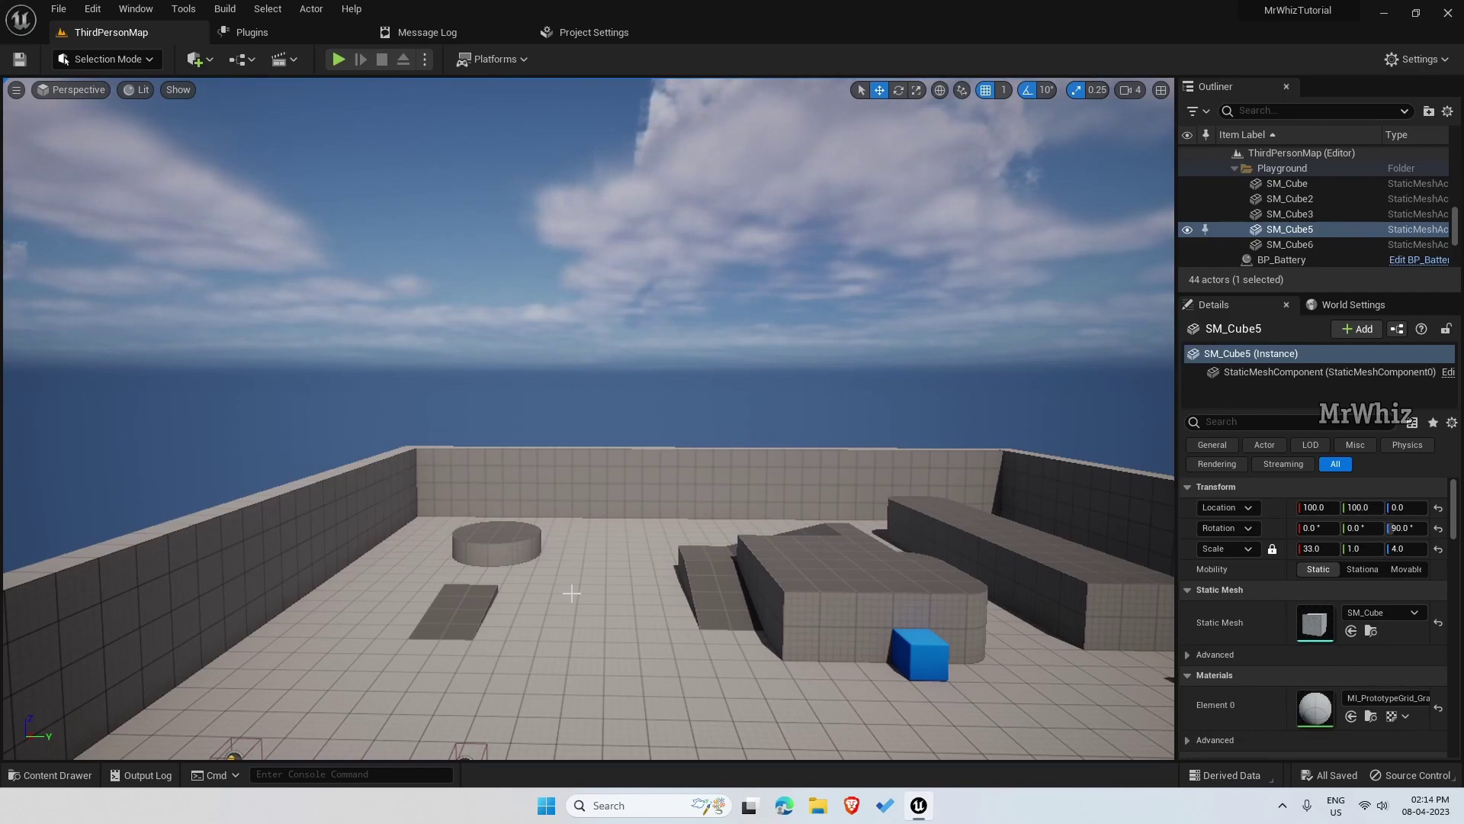
{"action": "right_click_drag", "start_coordinate": [571, 593], "coordinate": [713, 588]}
{"action": "right_click_drag", "start_coordinate": [885, 709], "coordinate": [591, 623]}
Show the project's Content folder, switch to the browser and examine the Drone Skeletal Mesh model on Sketchfab from several sides.
{"action": "left_click", "coordinate": [83, 776]}
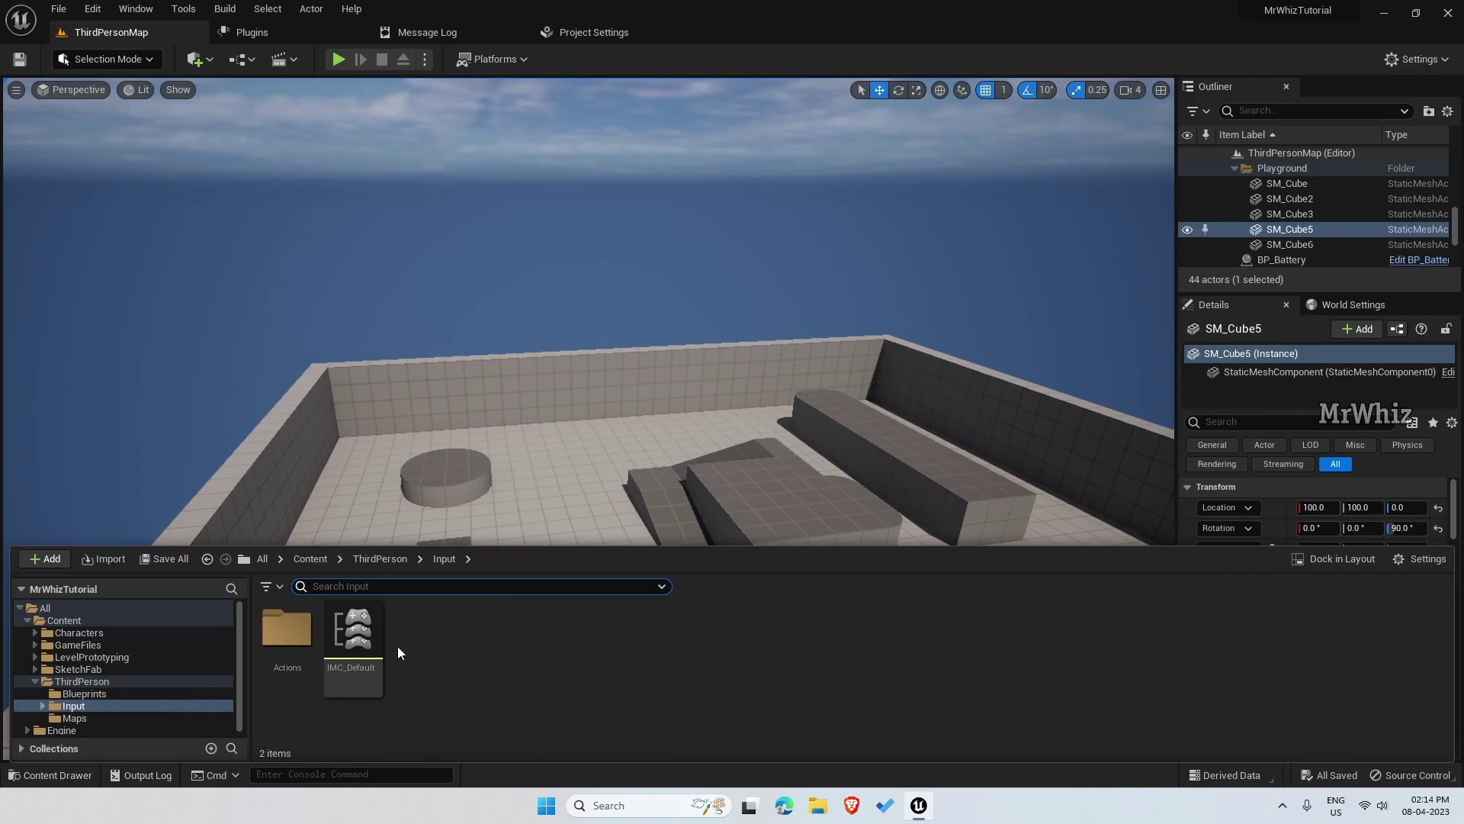
{"action": "left_click", "coordinate": [311, 560]}
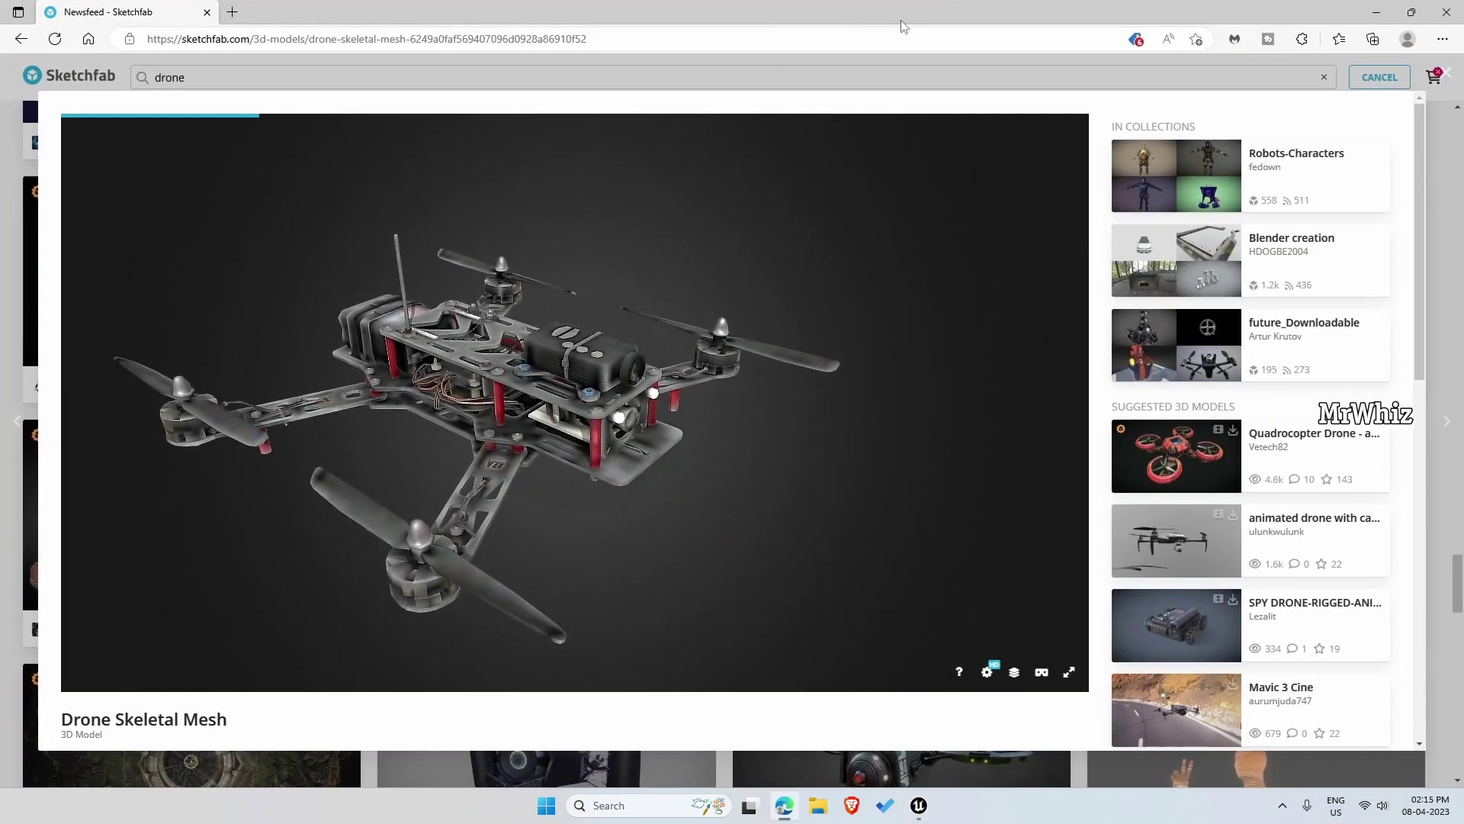
{"action": "double_click", "coordinate": [900, 15]}
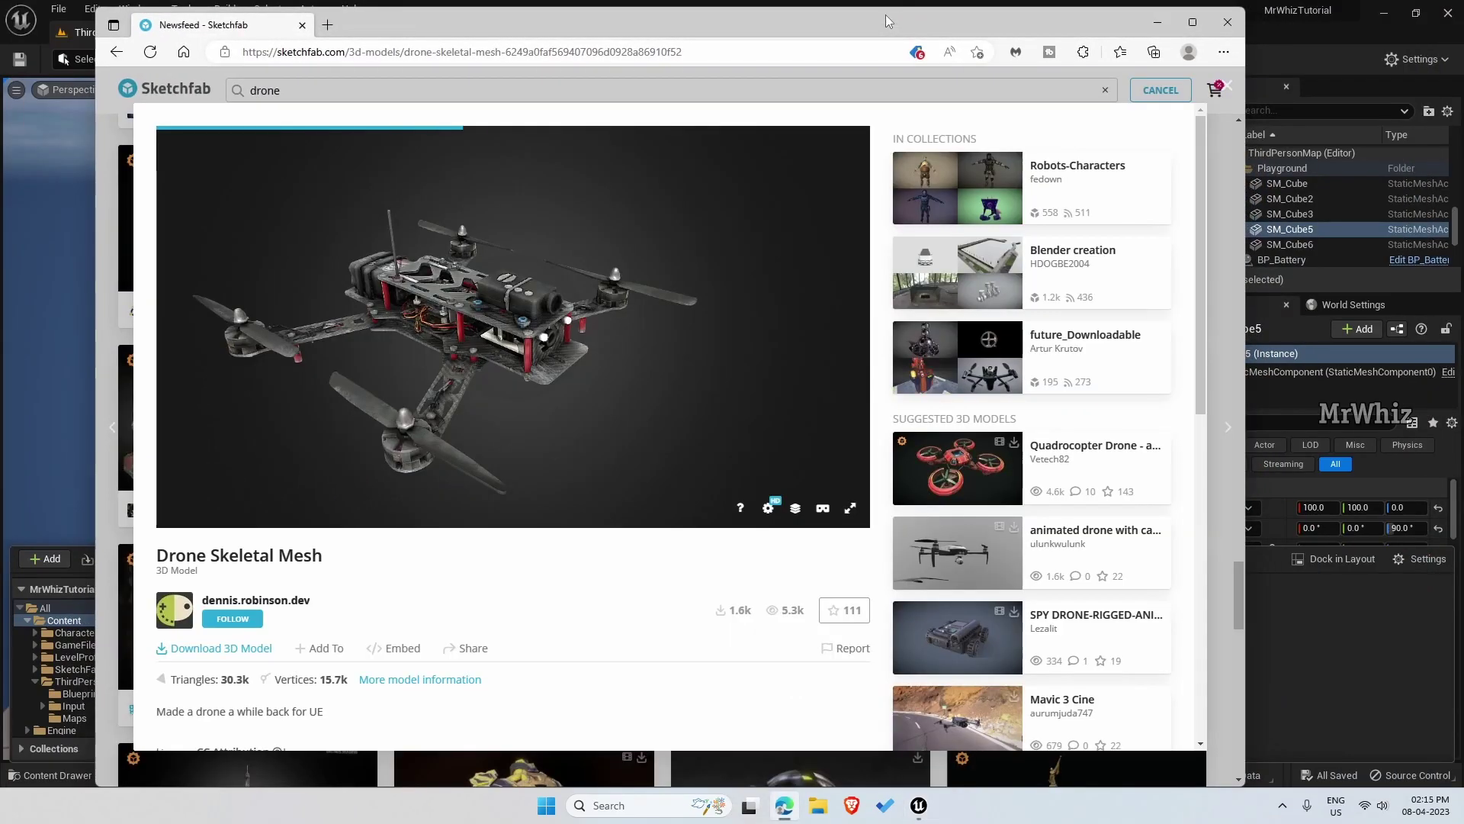
{"action": "double_click", "coordinate": [881, 18]}
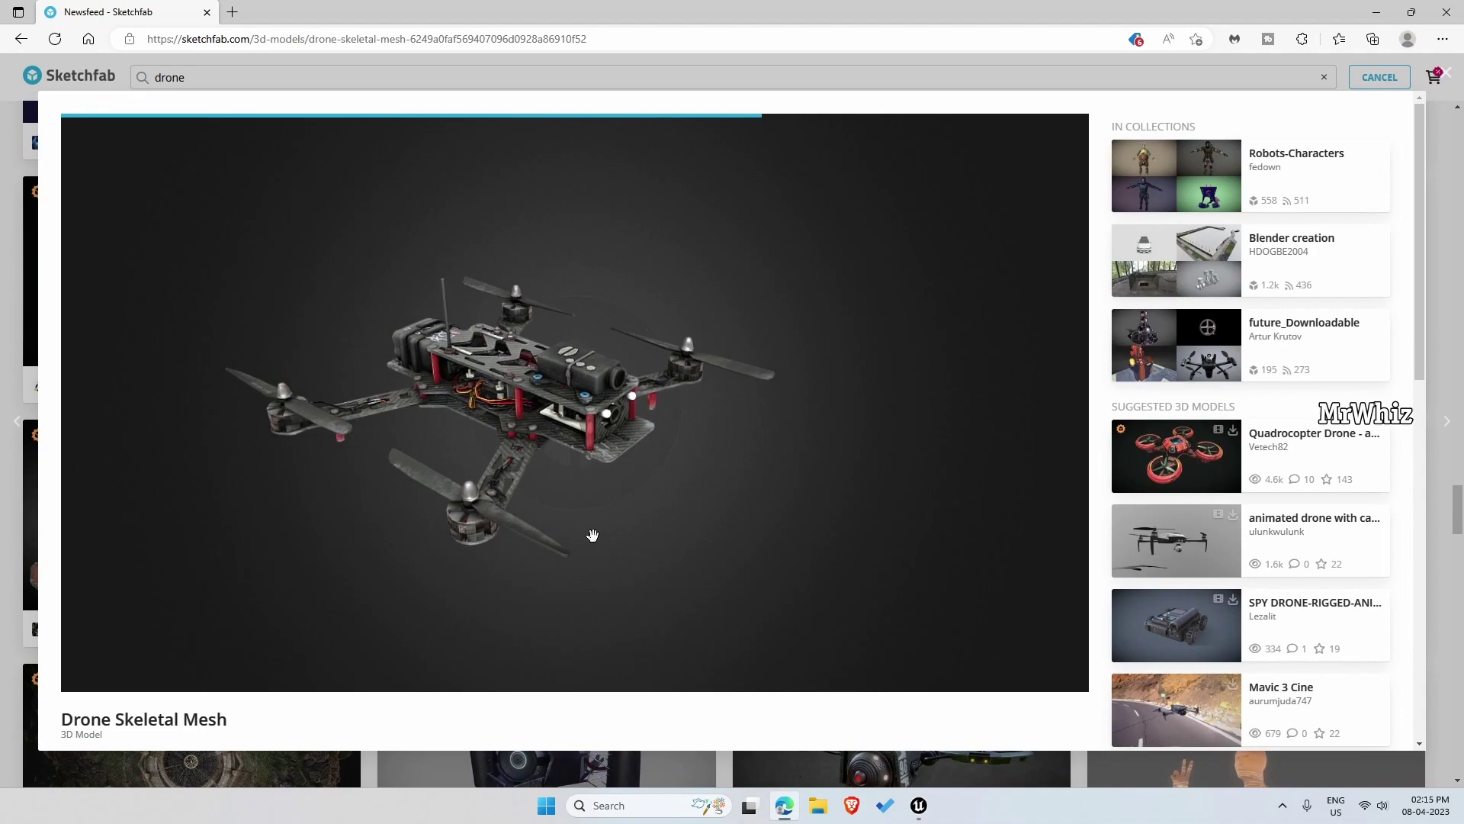
{"action": "left_click_drag", "start_coordinate": [665, 456], "coordinate": [577, 500]}
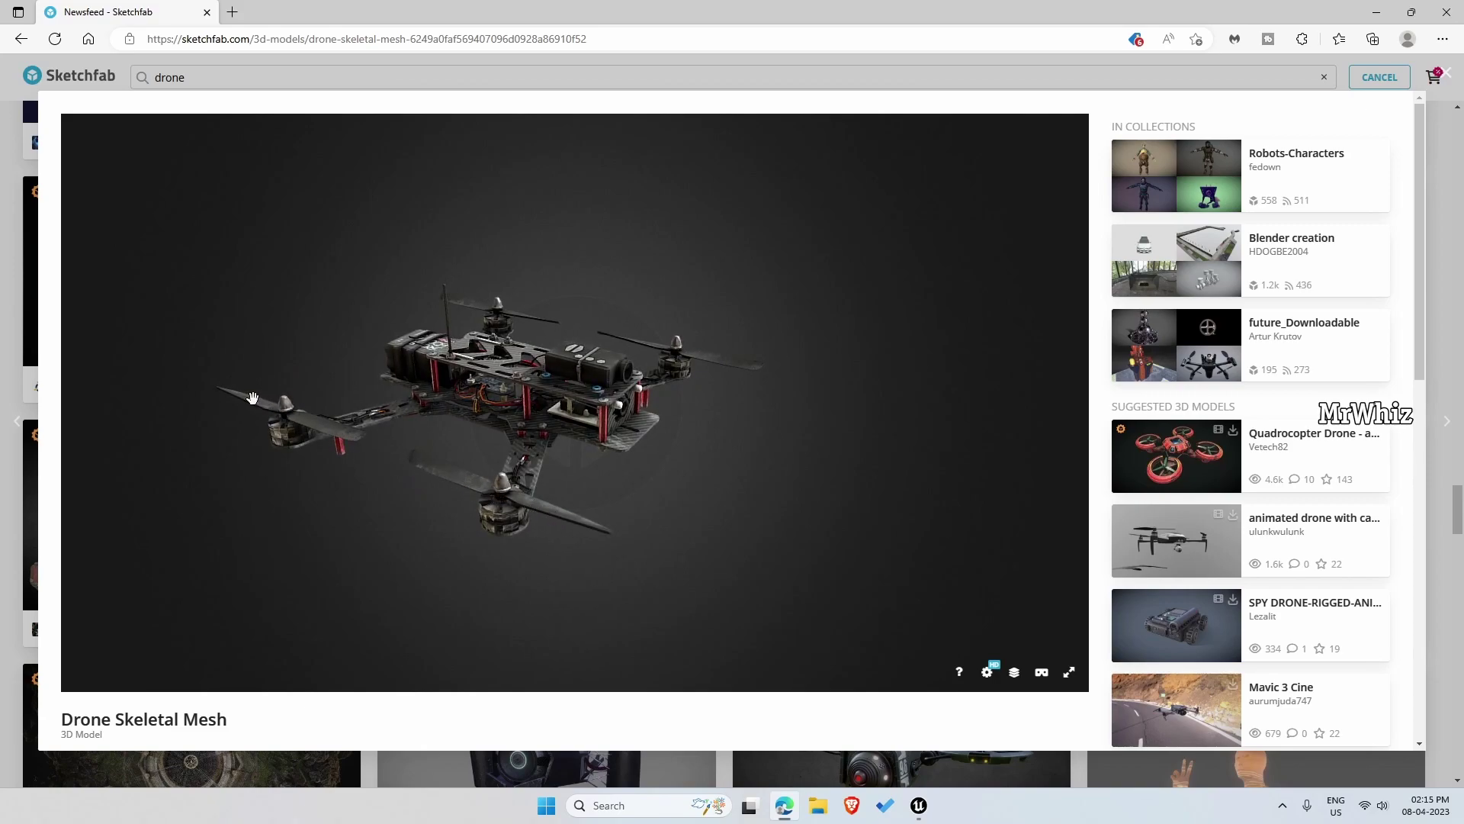
{"action": "left_click_drag", "start_coordinate": [778, 506], "coordinate": [679, 496]}
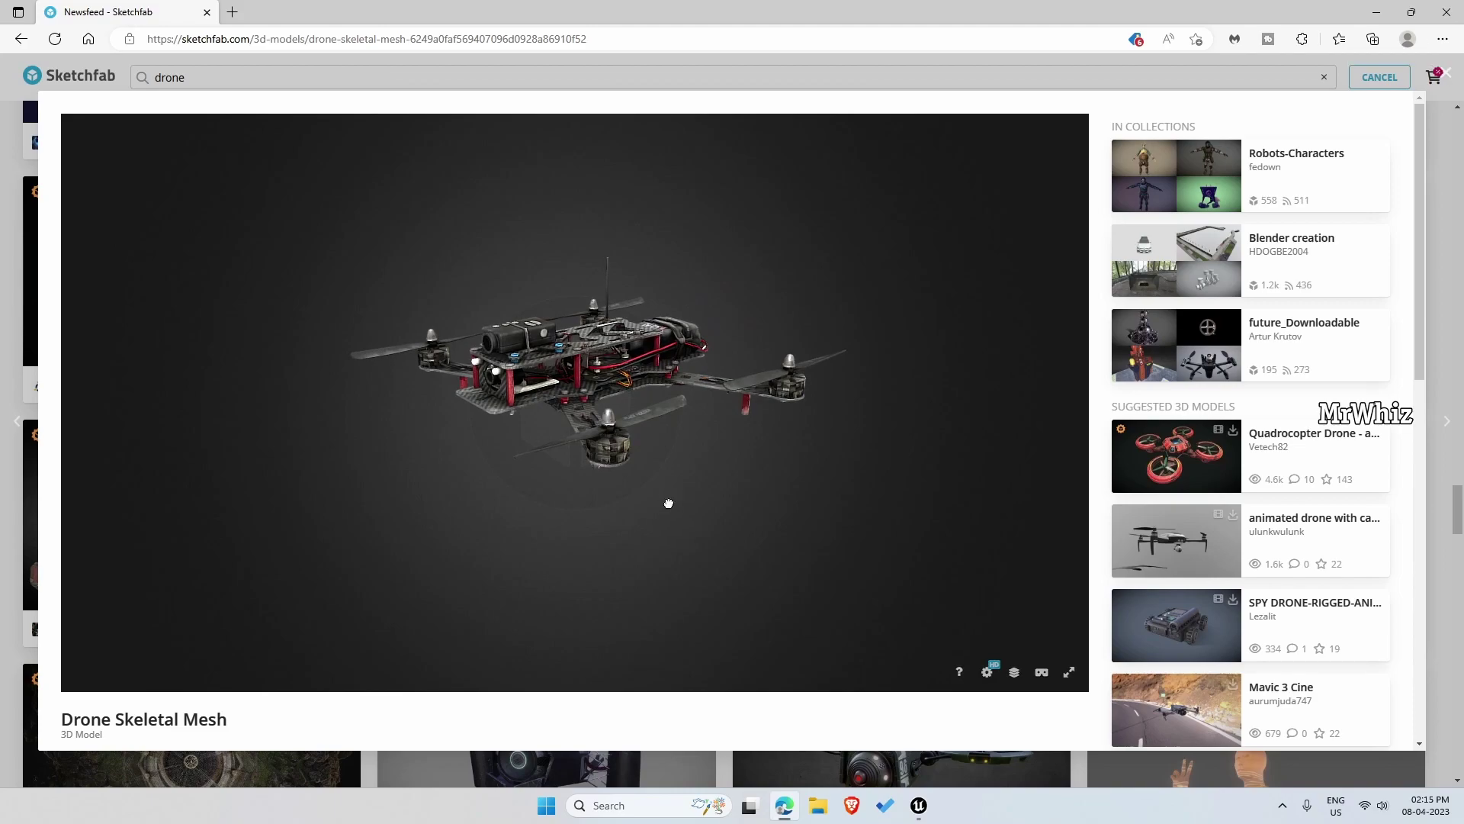
{"action": "left_click_drag", "start_coordinate": [645, 516], "coordinate": [406, 451]}
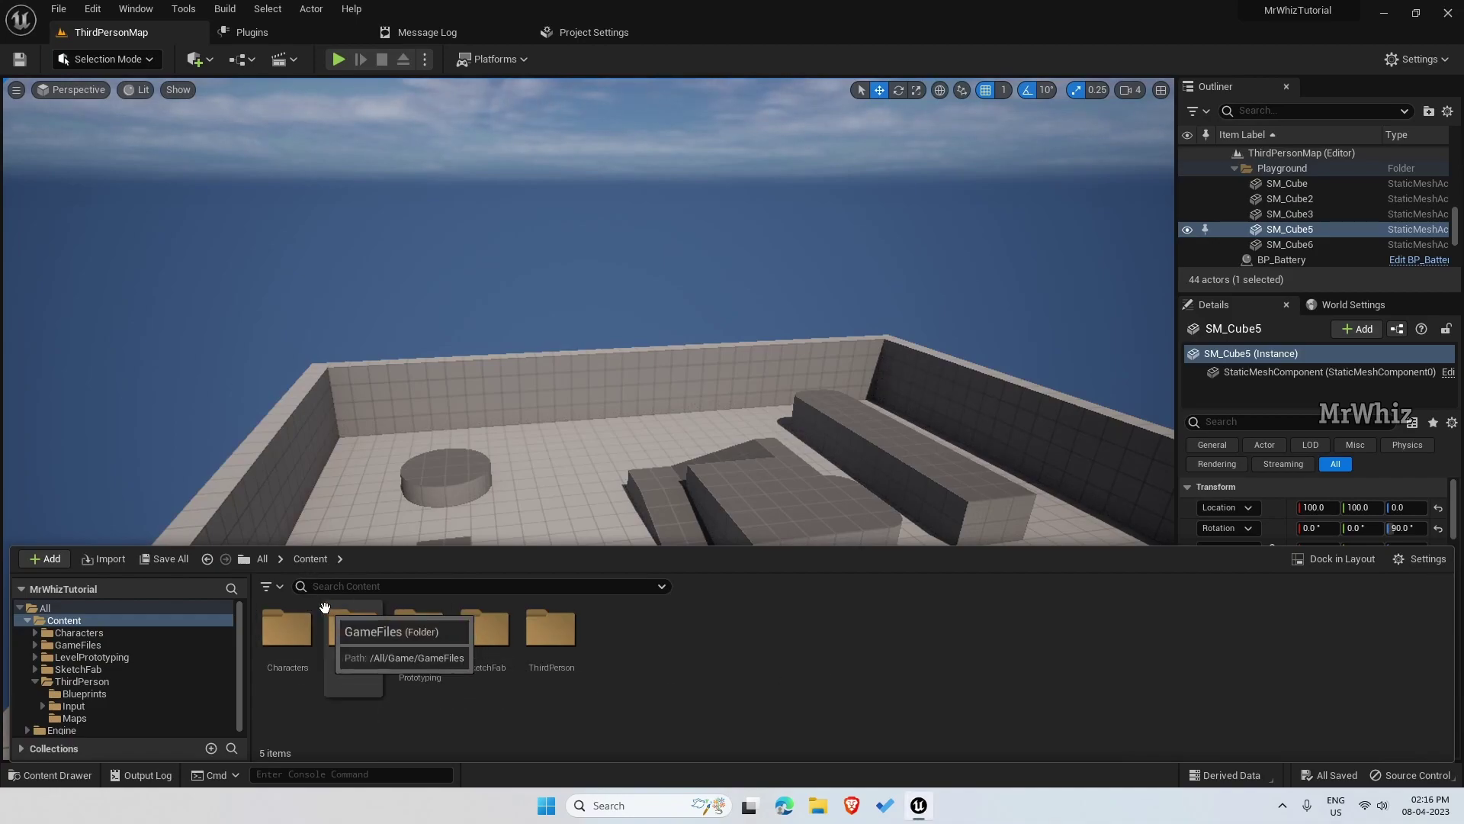
Back in the Unreal editor, browse to the DroneMesh_01 folder under GameFiles, Drones, Models.
{"action": "left_click", "coordinate": [356, 631]}
{"action": "double_click", "coordinate": [357, 635]}
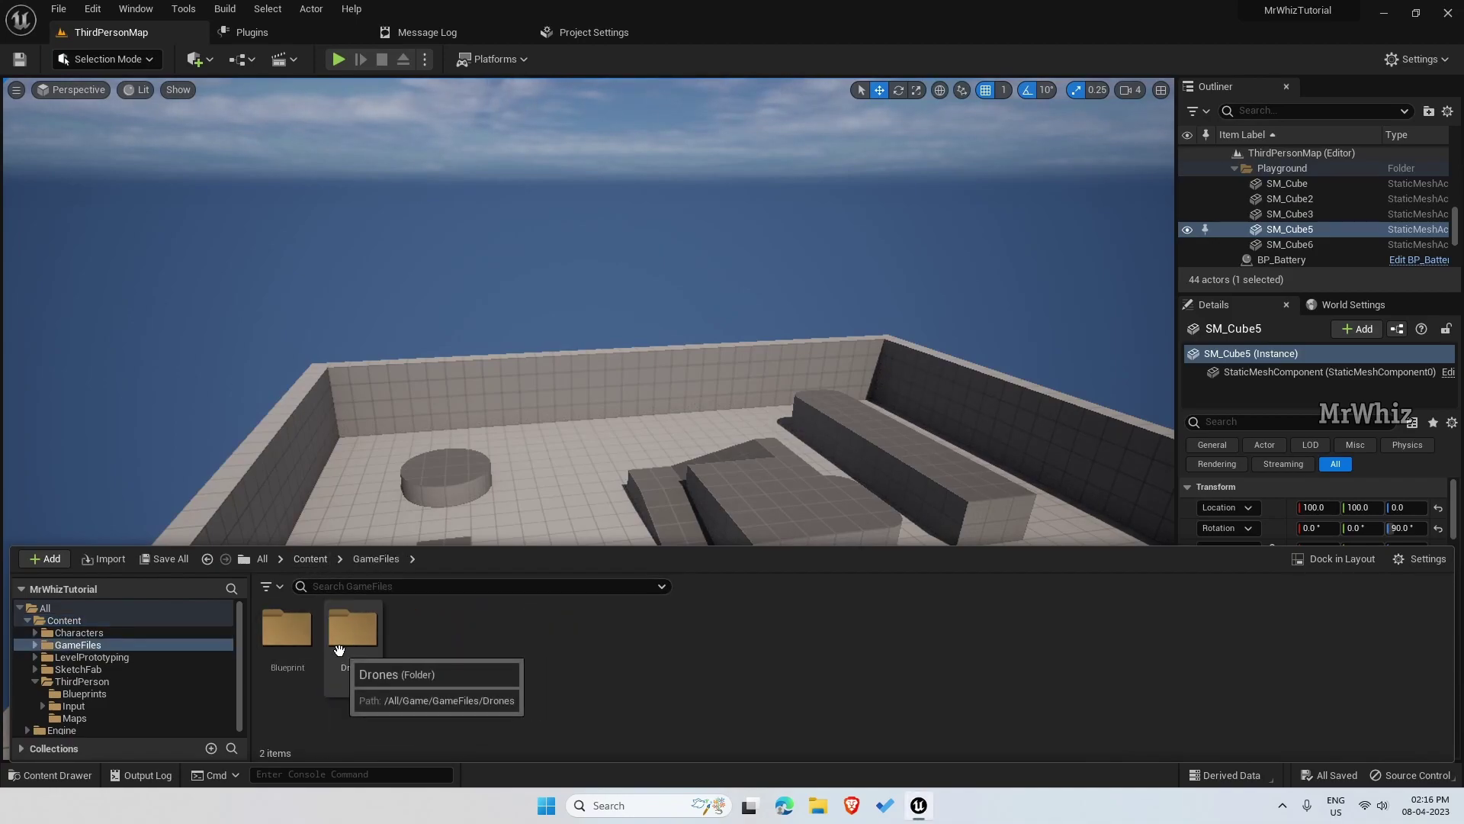
{"action": "left_click", "coordinate": [363, 639]}
{"action": "double_click", "coordinate": [363, 639]}
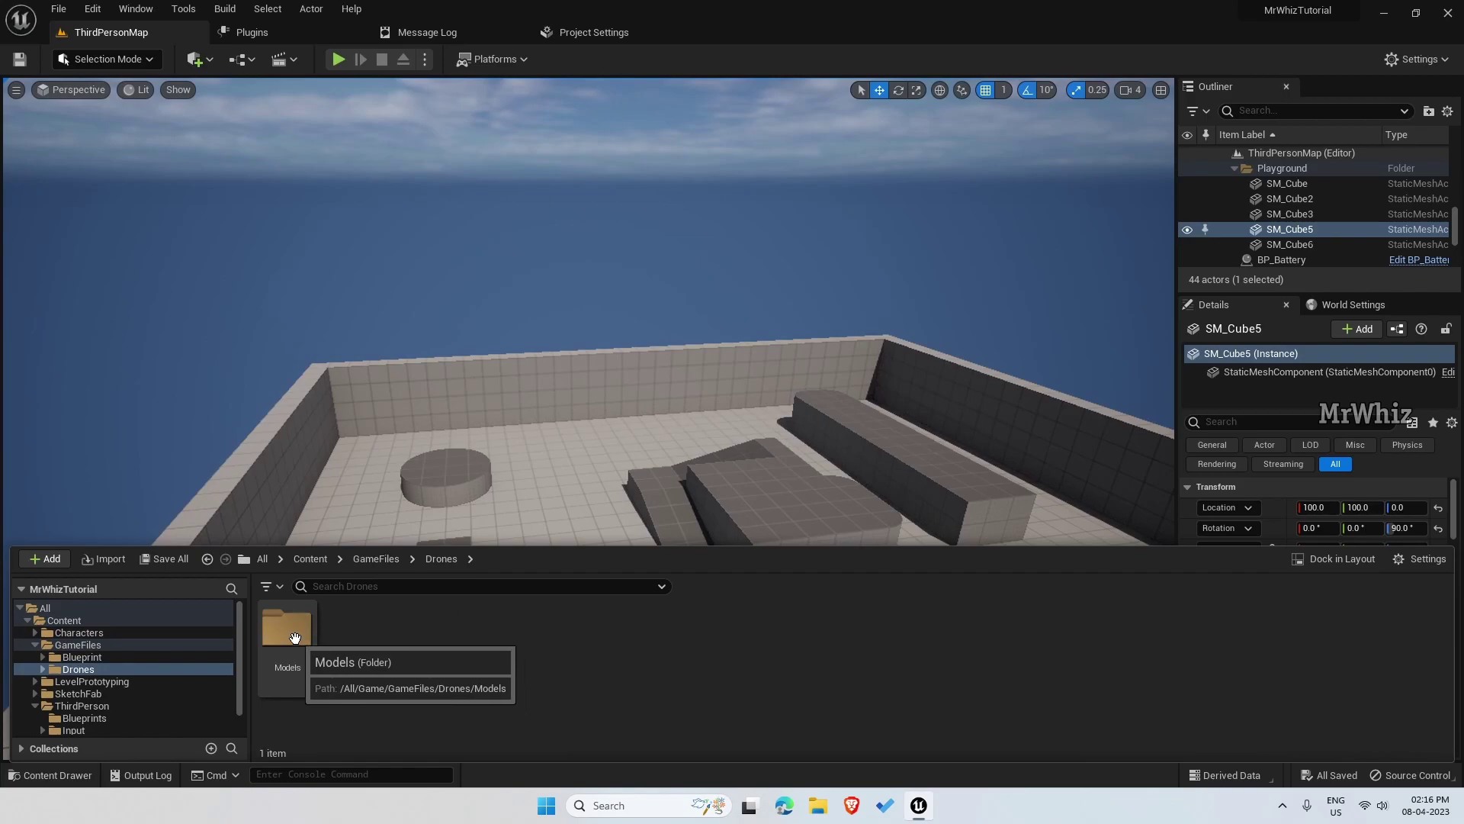
{"action": "double_click", "coordinate": [294, 637]}
{"action": "double_click", "coordinate": [350, 655]}
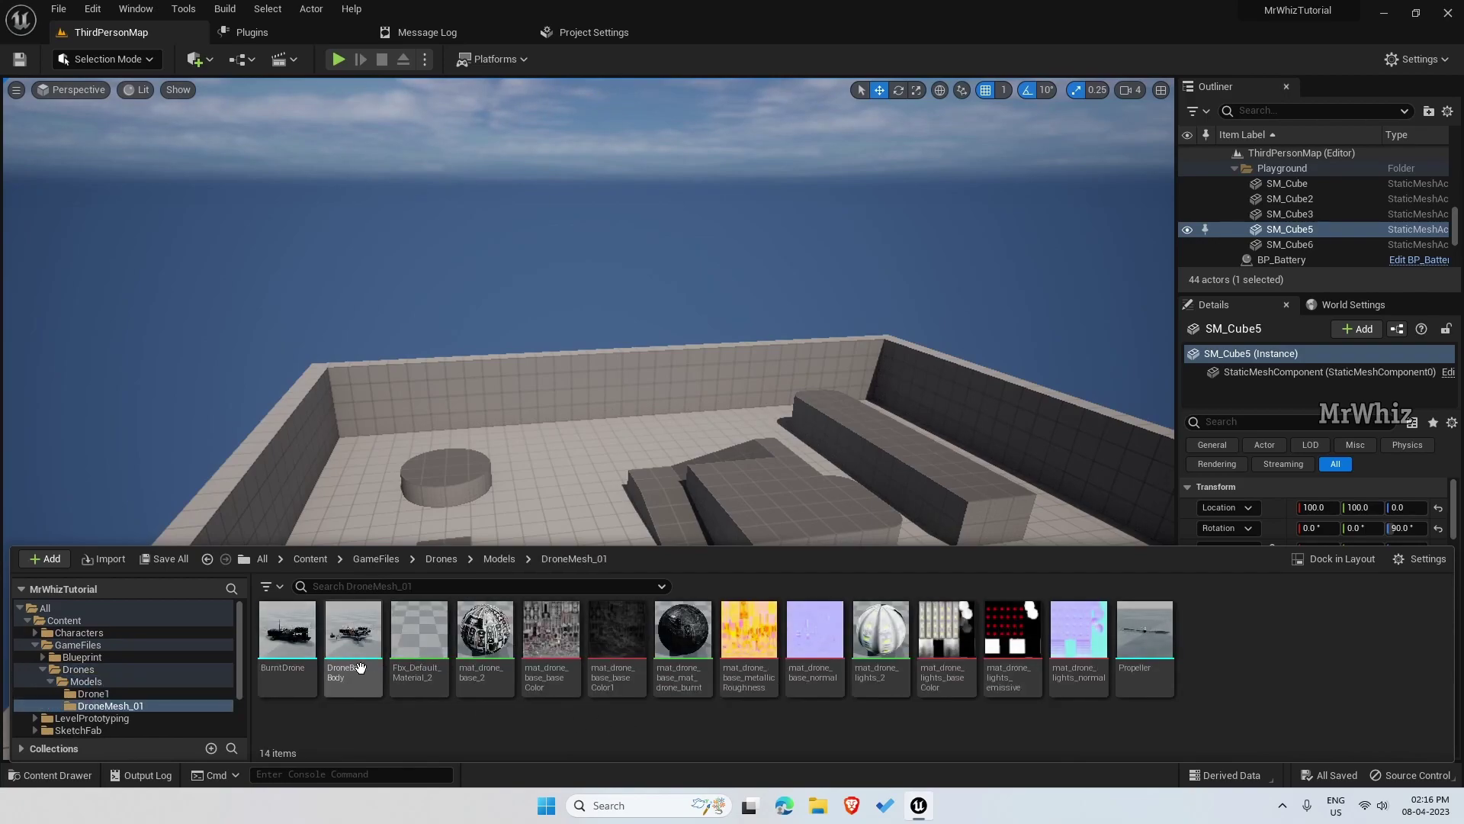
Open the DroneBaseBody static mesh and inspect the drone body and its sockets from above.
{"action": "left_click", "coordinate": [361, 632]}
{"action": "double_click", "coordinate": [362, 633]}
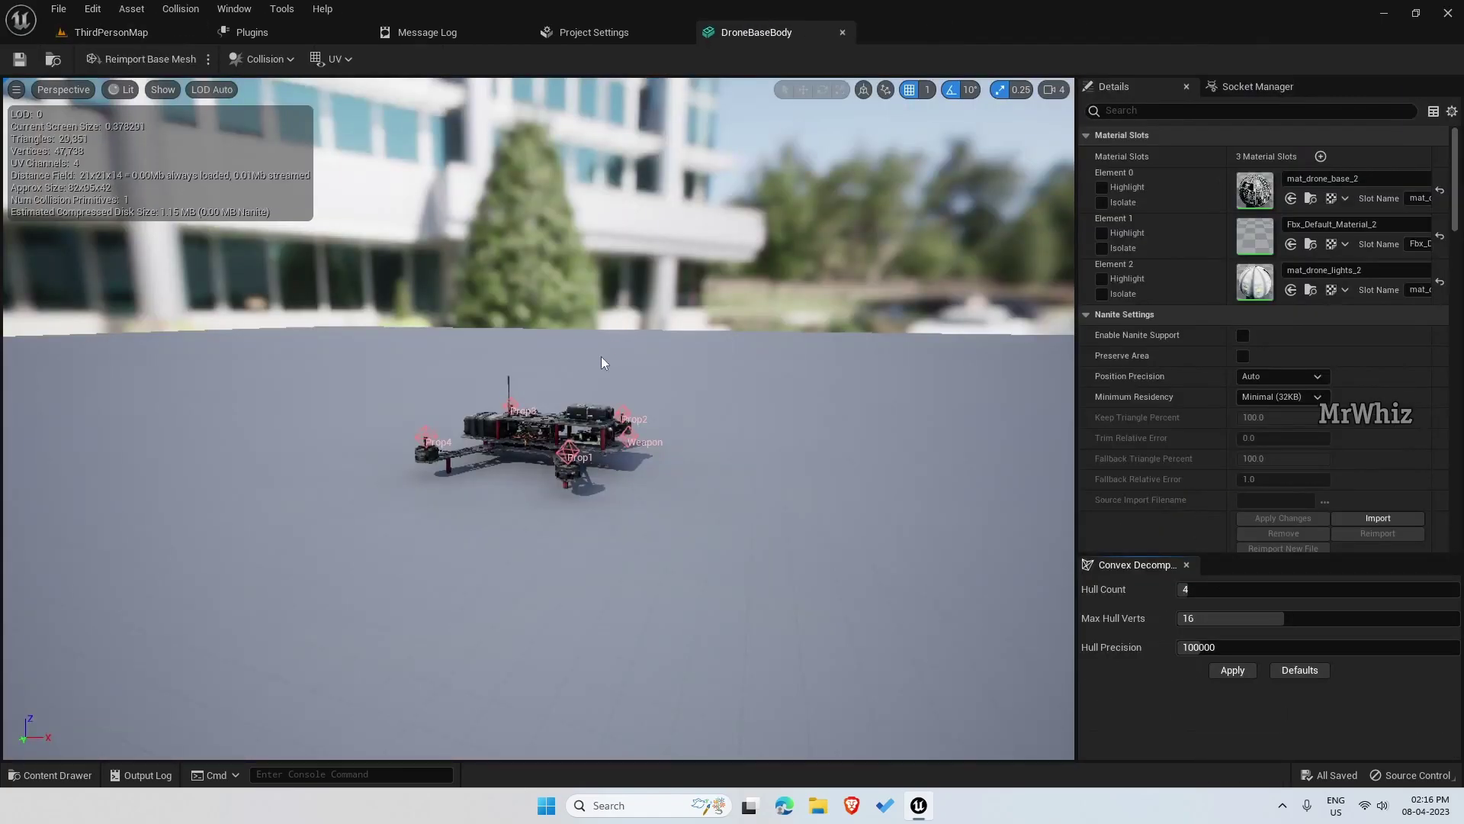
{"action": "scroll", "coordinate": [530, 459], "scroll_direction": "down", "scroll_amount": 5}
{"action": "mouse_move", "coordinate": [722, 540]}
{"action": "left_mouse_down"}
{"action": "mouse_move", "coordinate": [641, 610]}
{"action": "mouse_move", "coordinate": [579, 580]}
{"action": "mouse_move", "coordinate": [457, 626]}
{"action": "mouse_move", "coordinate": [808, 534]}
{"action": "mouse_move", "coordinate": [861, 587]}
{"action": "mouse_move", "coordinate": [747, 549]}
{"action": "left_mouse_up"}
{"action": "left_click_drag", "start_coordinate": [366, 534], "coordinate": [510, 538]}
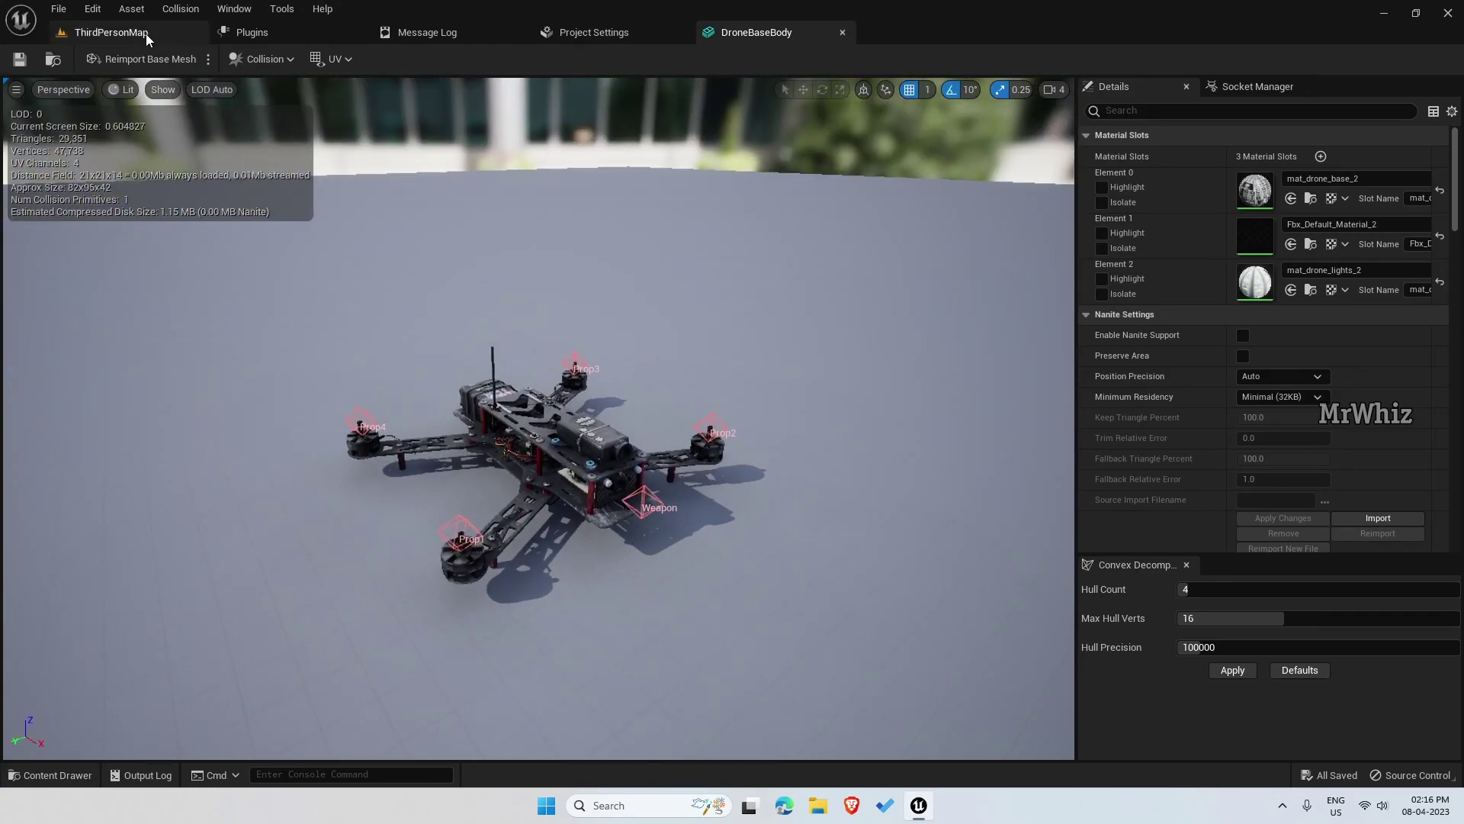
Open the Propeller static mesh from the DroneMesh_01 folder and inspect it up close.
{"action": "left_click", "coordinate": [91, 32]}
{"action": "left_click", "coordinate": [90, 774]}
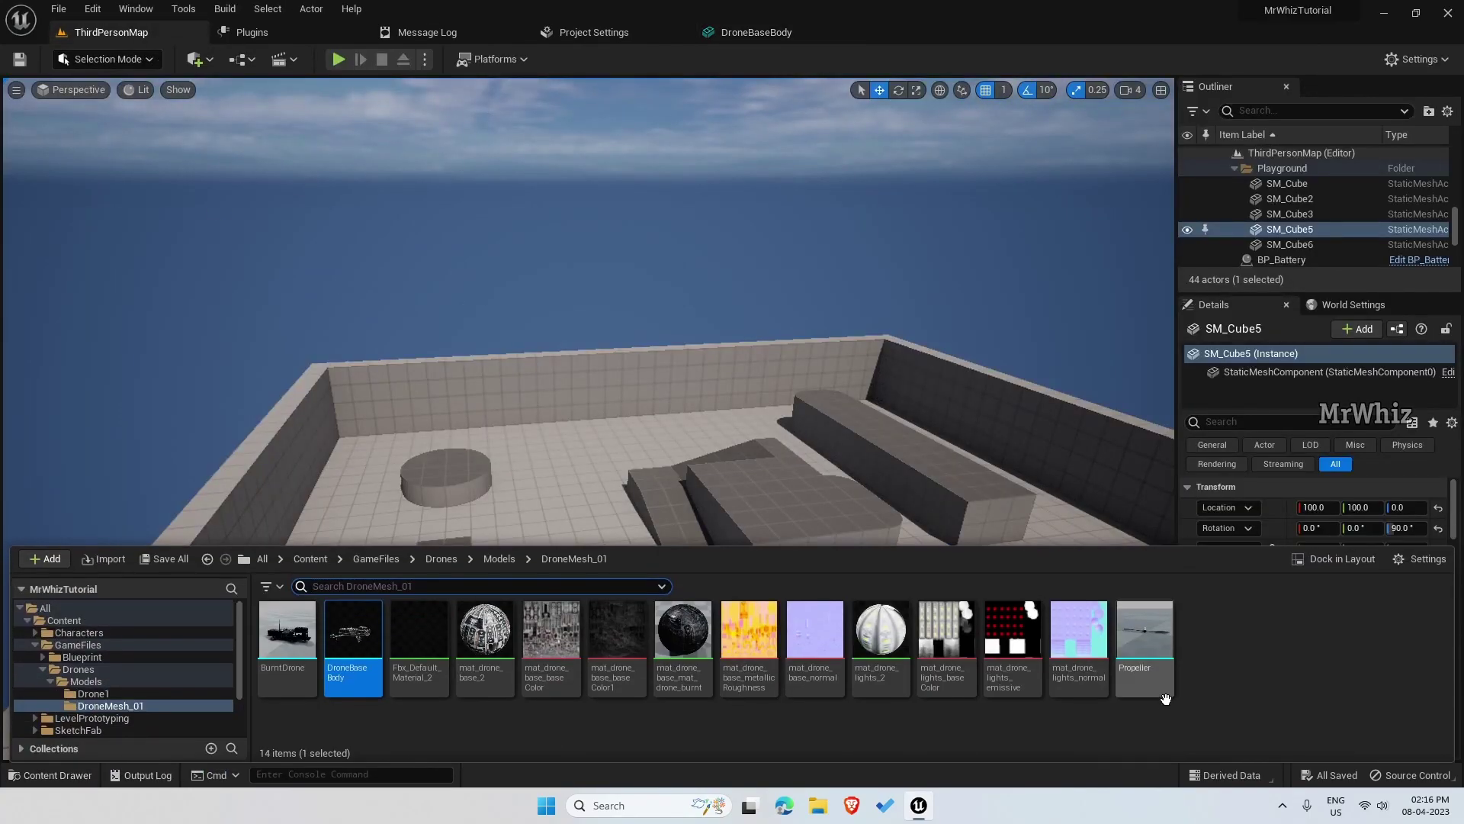
{"action": "double_click", "coordinate": [1145, 648]}
{"action": "scroll", "coordinate": [547, 438], "scroll_direction": "up", "scroll_amount": 8}
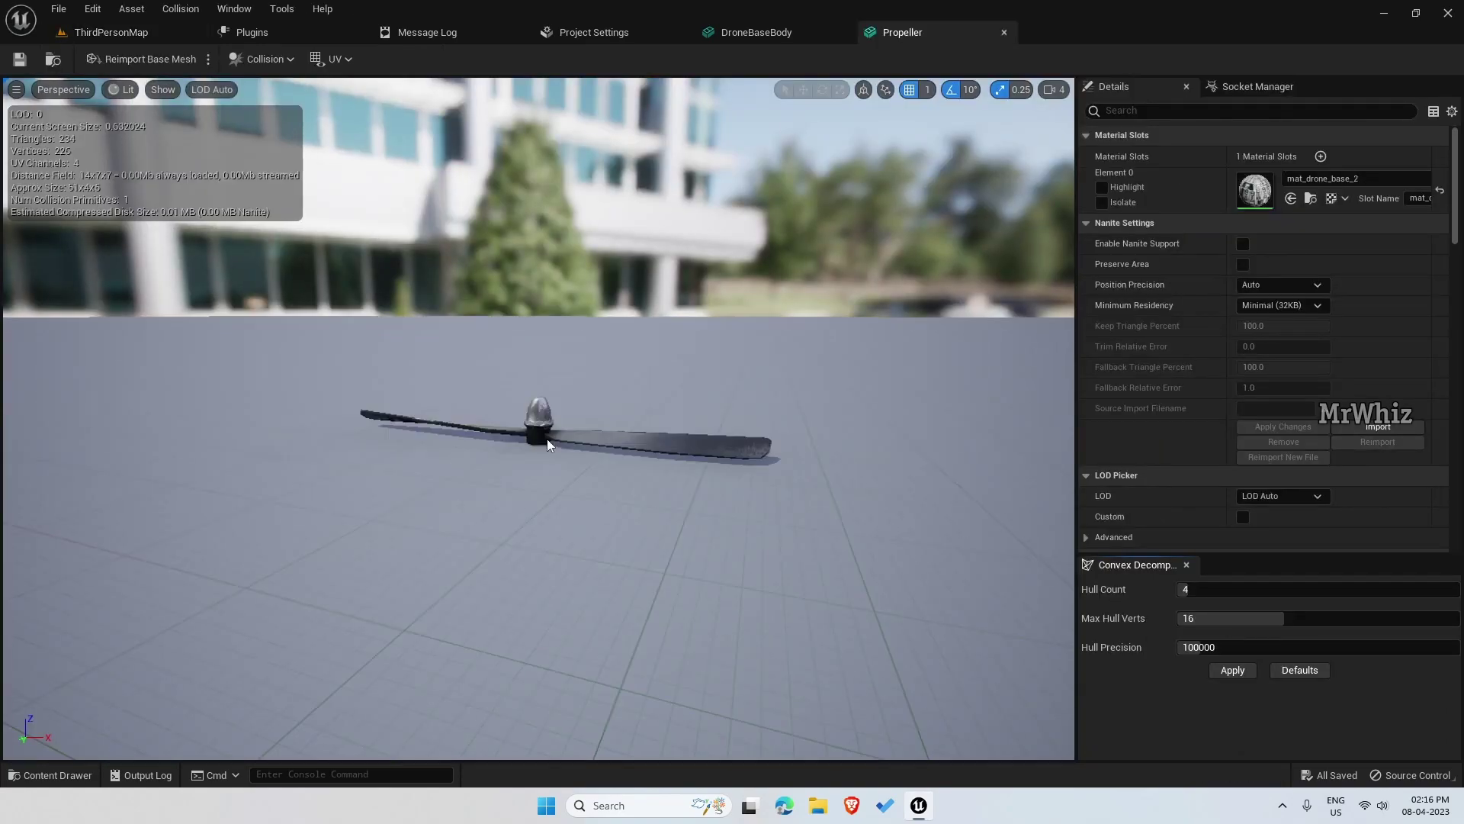
{"action": "left_click_drag", "start_coordinate": [564, 484], "coordinate": [457, 580]}
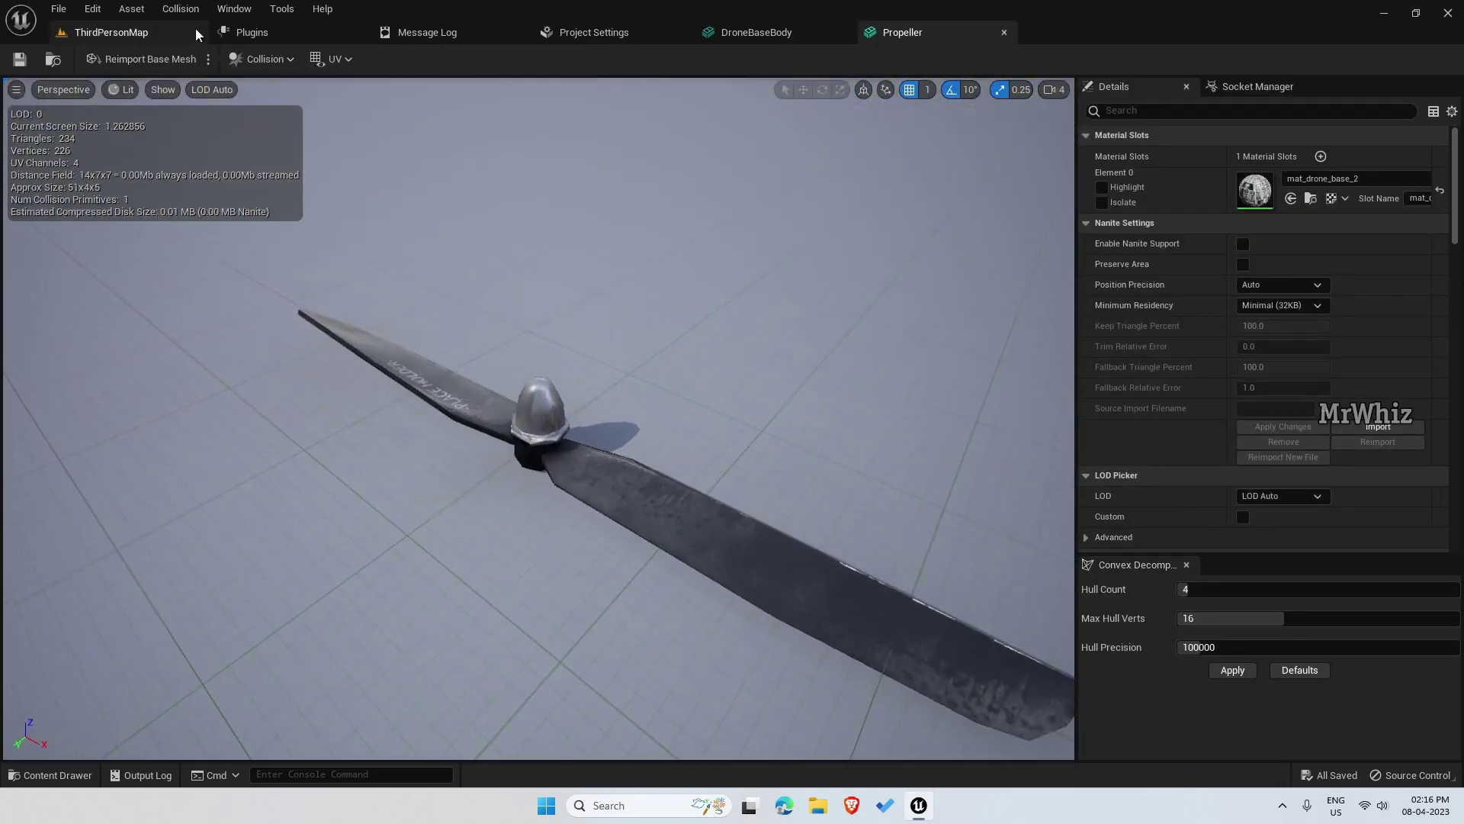
Open the BurntDrone static mesh, inspect it from different angles and return to the ThirdPersonMap level.
{"action": "left_click", "coordinate": [125, 38]}
{"action": "left_click", "coordinate": [49, 775]}
{"action": "double_click", "coordinate": [274, 637]}
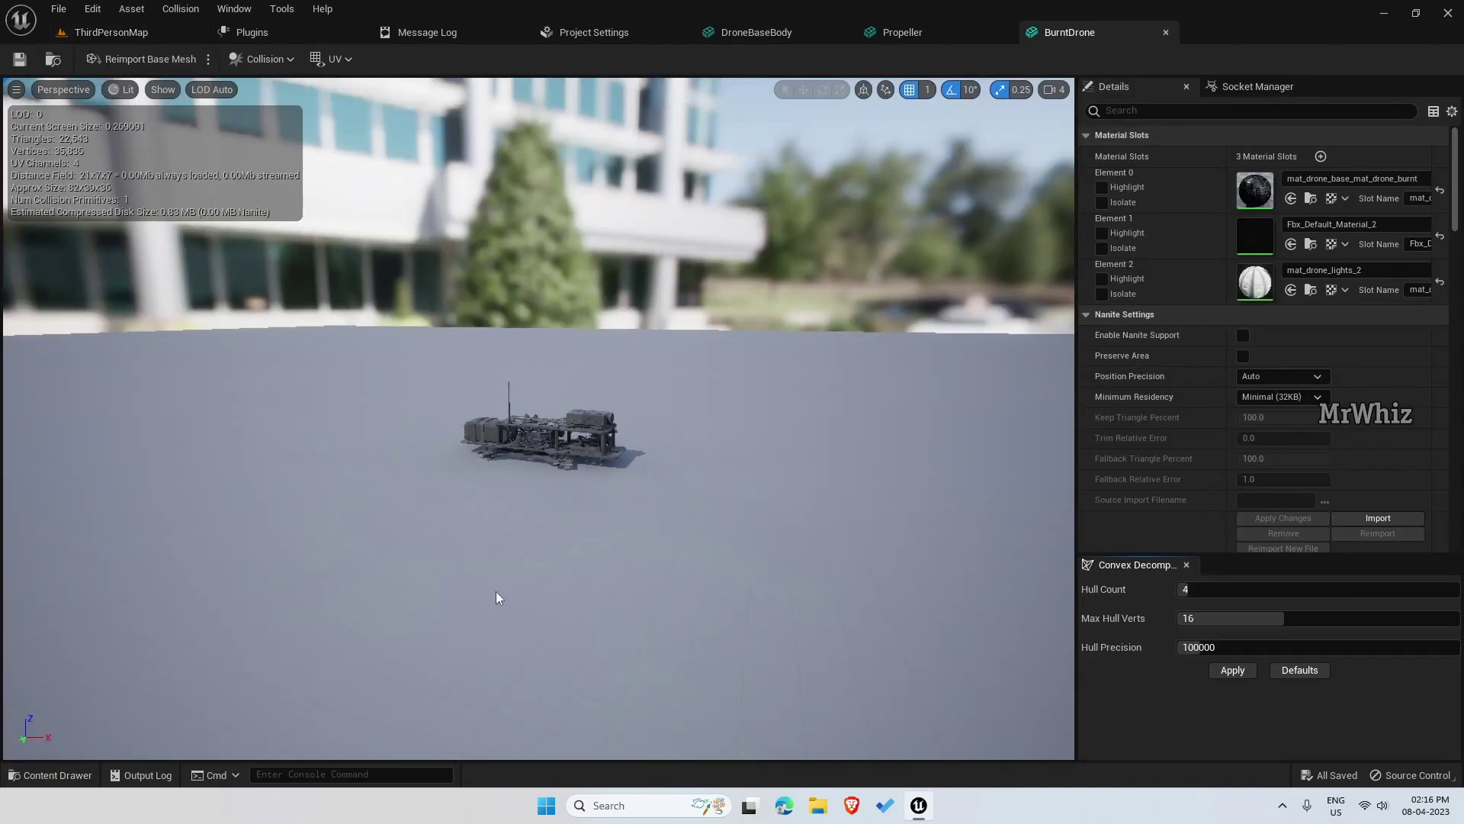
{"action": "left_click_drag", "start_coordinate": [505, 589], "coordinate": [663, 412]}
{"action": "scroll", "coordinate": [603, 466], "scroll_direction": "up", "scroll_amount": 5}
{"action": "scroll", "coordinate": [602, 469], "scroll_direction": "down", "scroll_amount": 3}
{"action": "left_click", "coordinate": [161, 30]}
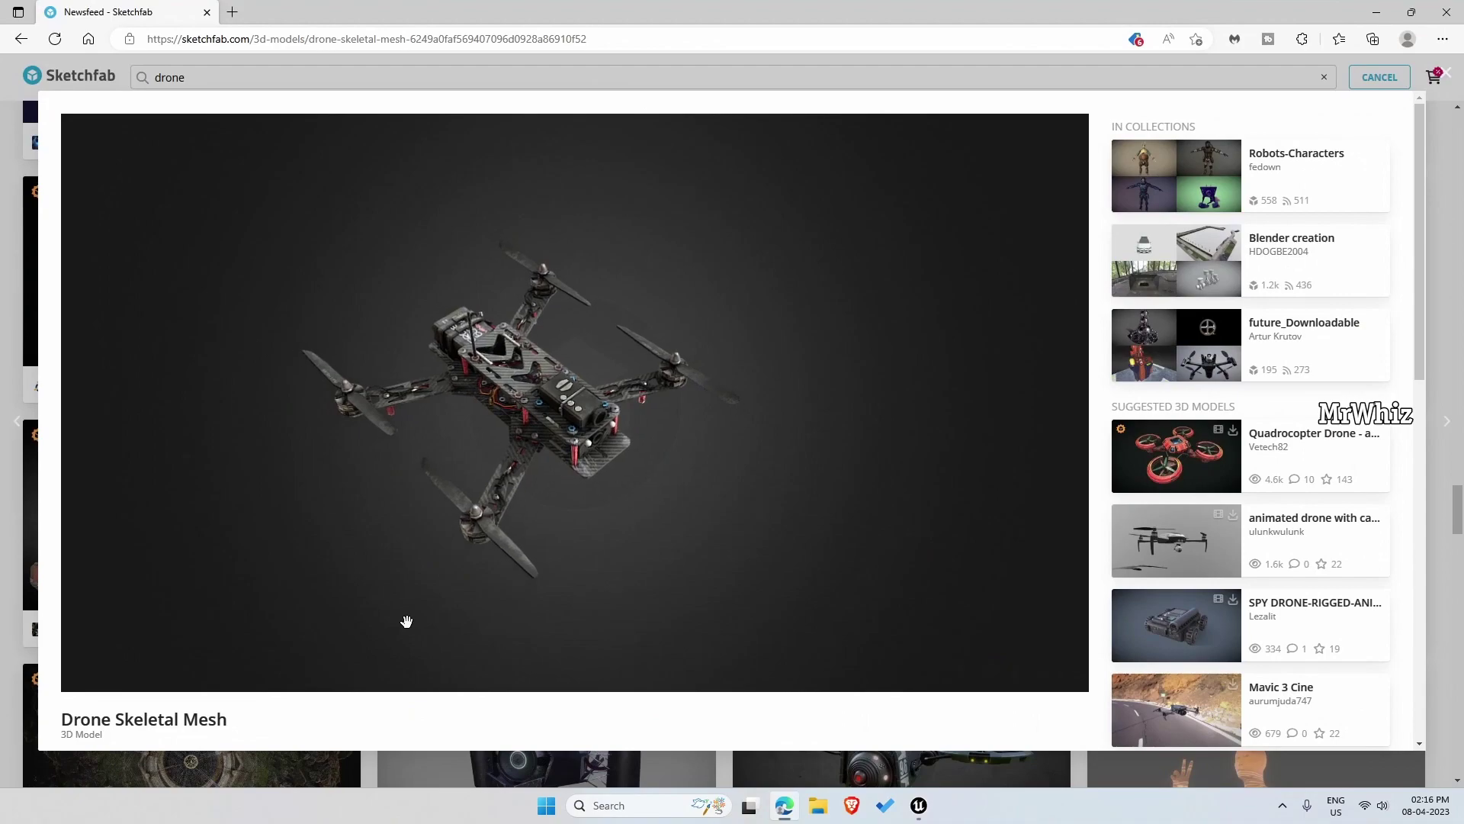
Review the Drone Skeletal Mesh download and license details on the Sketchfab page, and return to the Unreal editor.
{"action": "scroll", "coordinate": [409, 707], "scroll_direction": "down", "scroll_amount": 7}
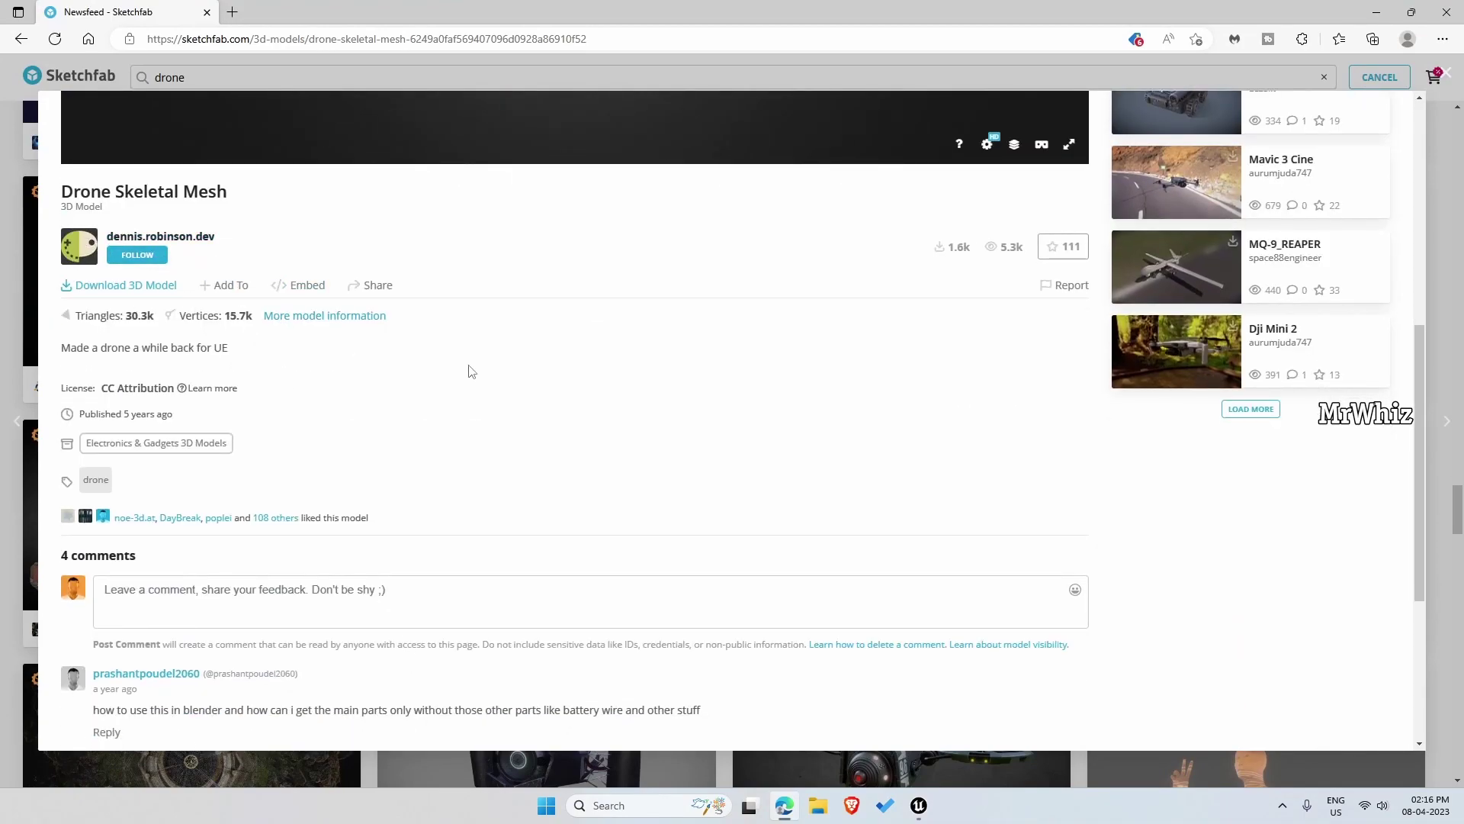
{"action": "scroll", "coordinate": [467, 412], "scroll_direction": "up", "scroll_amount": 3}
{"action": "scroll", "coordinate": [778, 499], "scroll_direction": "up", "scroll_amount": 3}
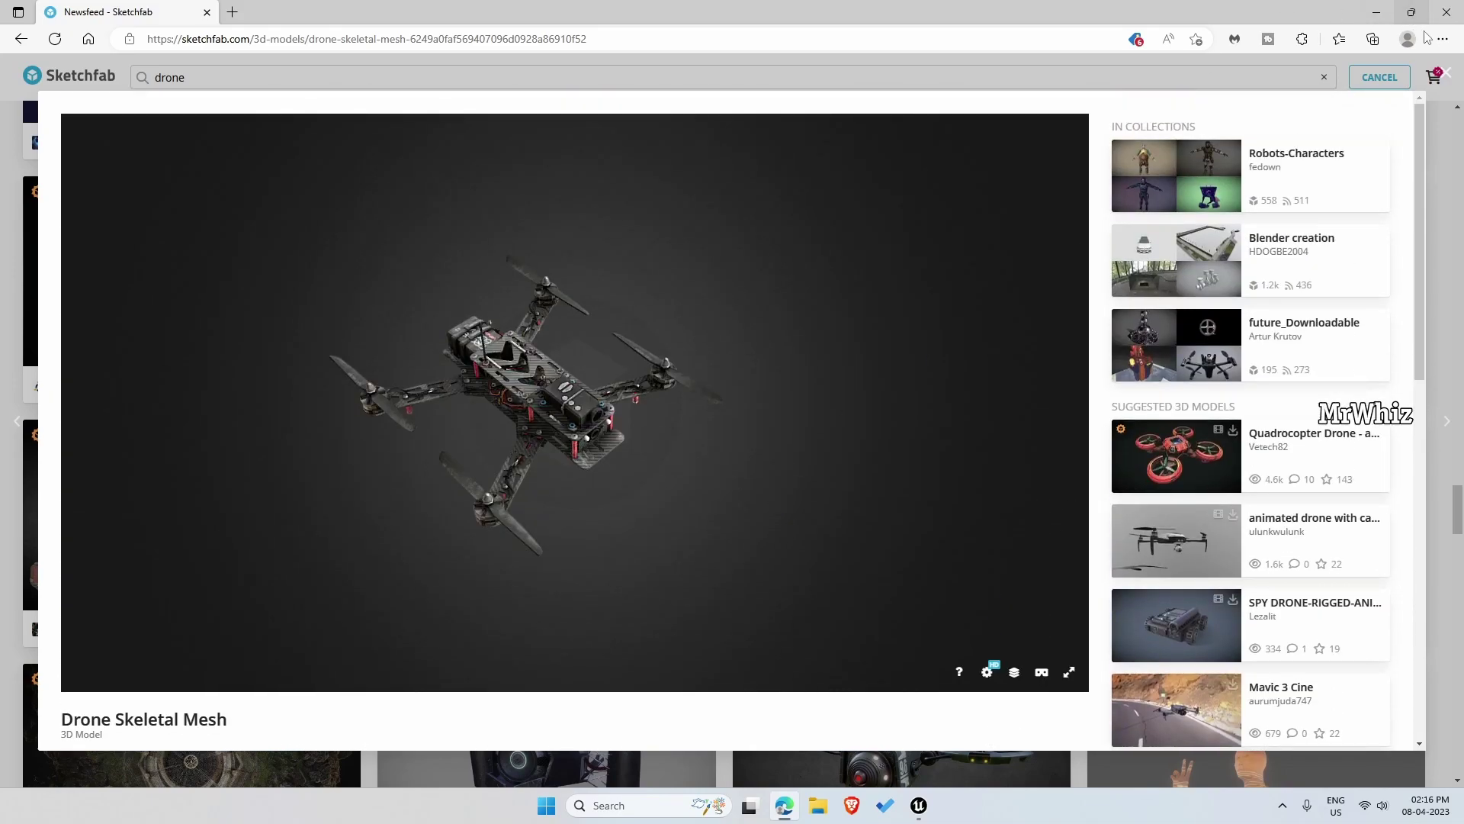
{"action": "left_click", "coordinate": [1446, 73]}
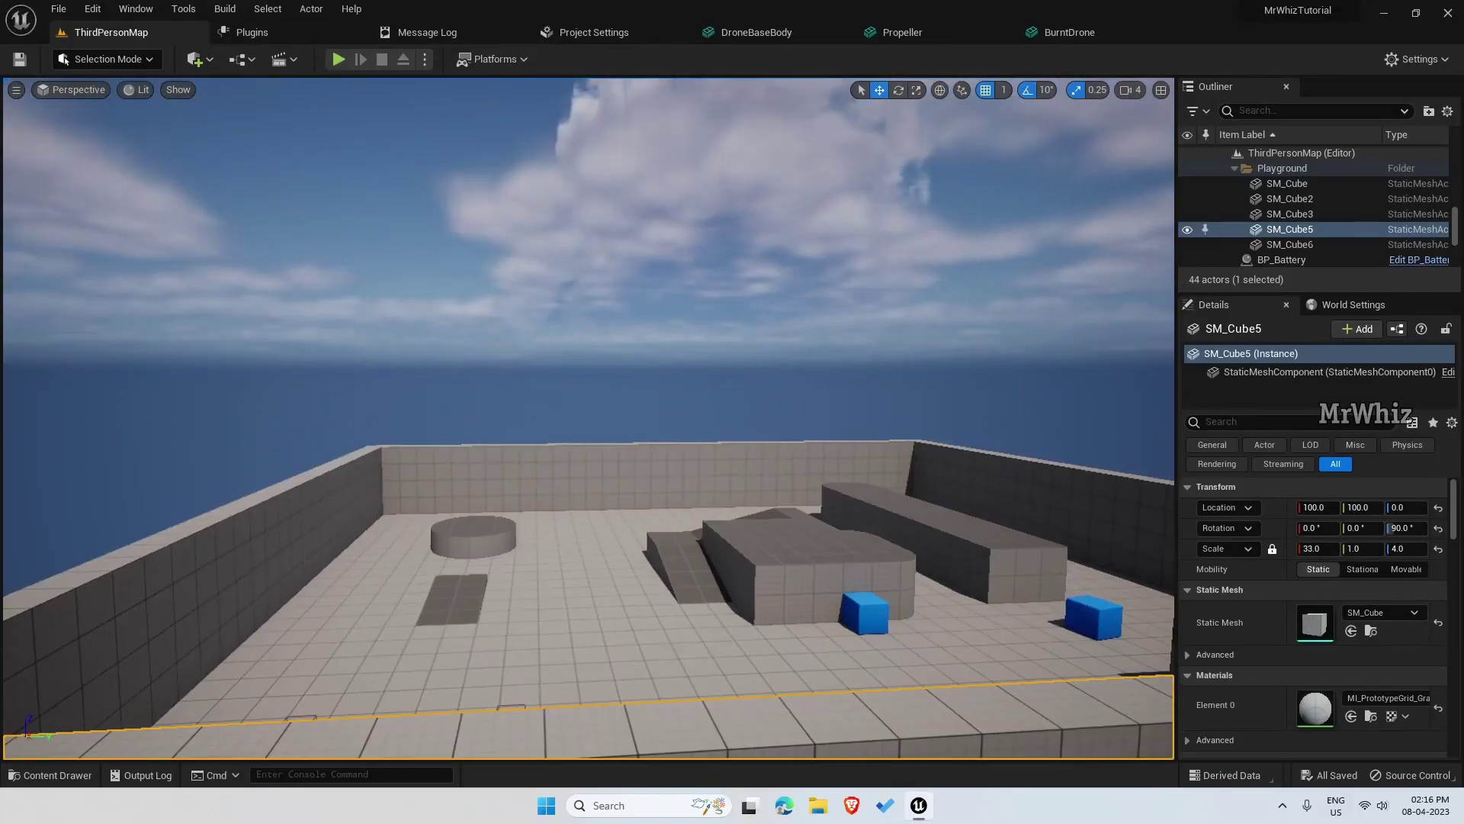
Browse the project content to the Blueprint folder inside GameFiles.
{"action": "left_click", "coordinate": [724, 643]}
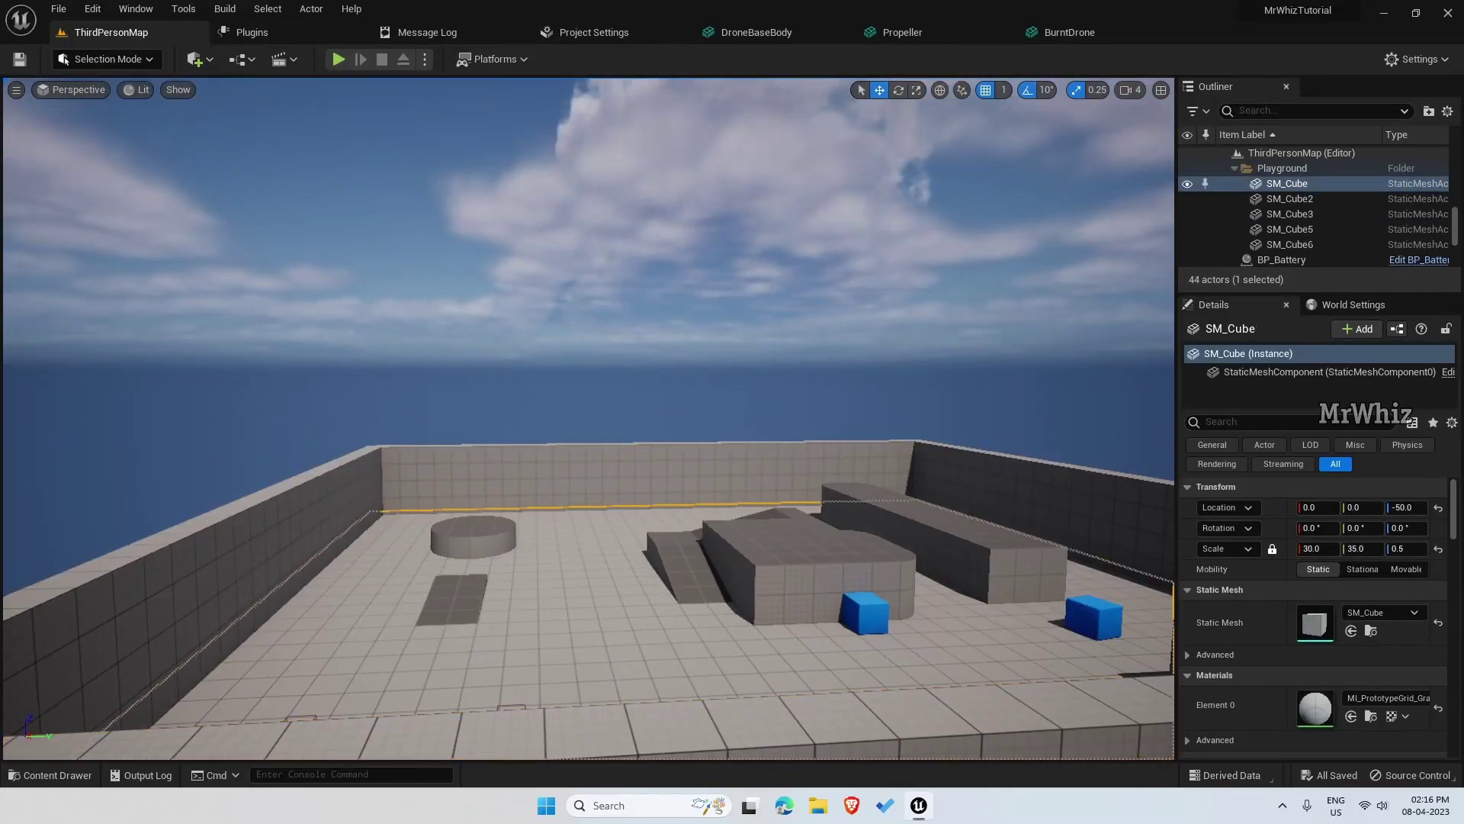
{"action": "key", "text": "f"}
{"action": "left_click", "coordinate": [51, 775]}
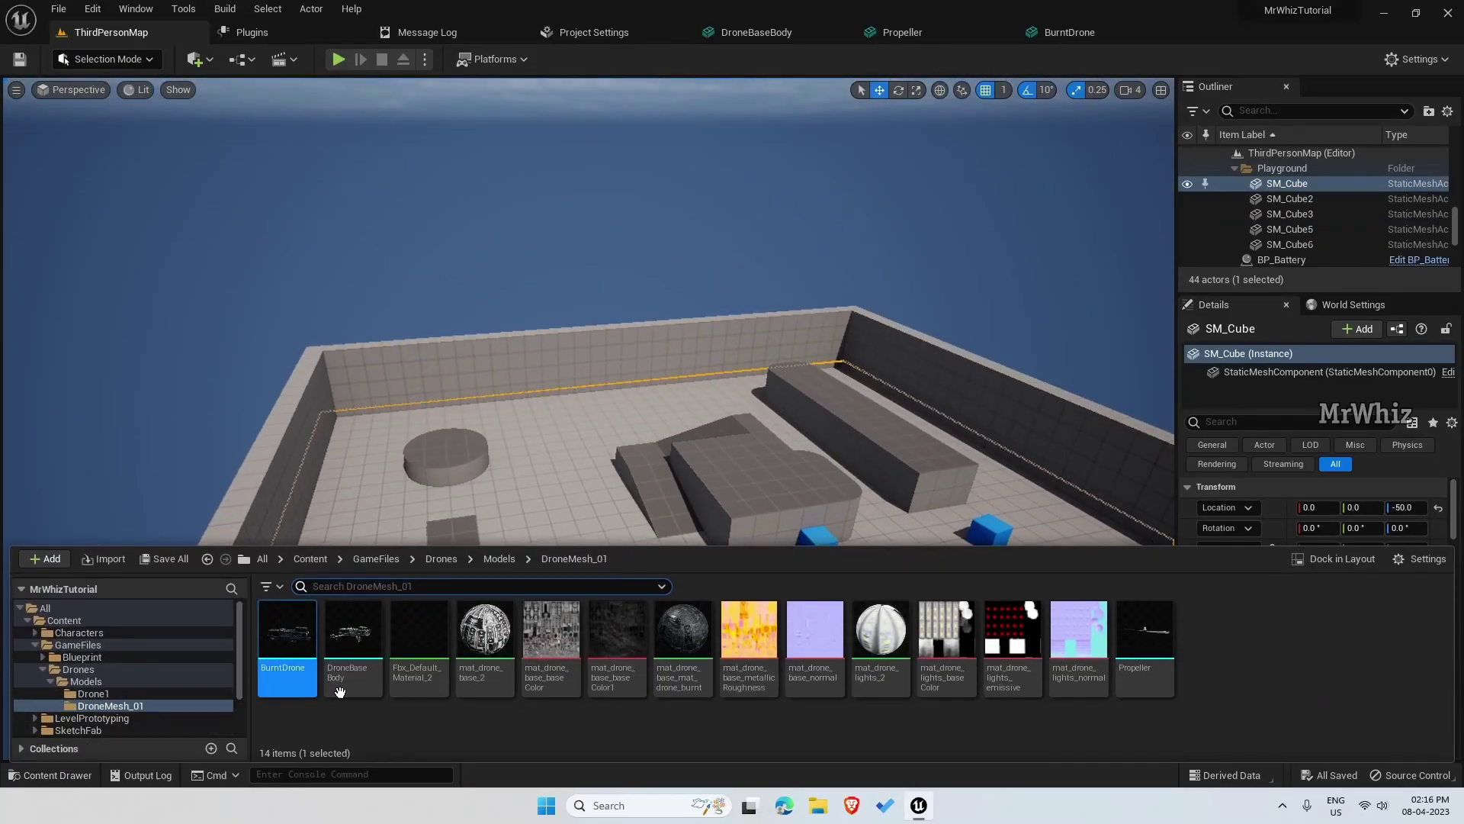
{"action": "left_click", "coordinate": [431, 560]}
{"action": "left_click", "coordinate": [379, 561]}
{"action": "double_click", "coordinate": [287, 629]}
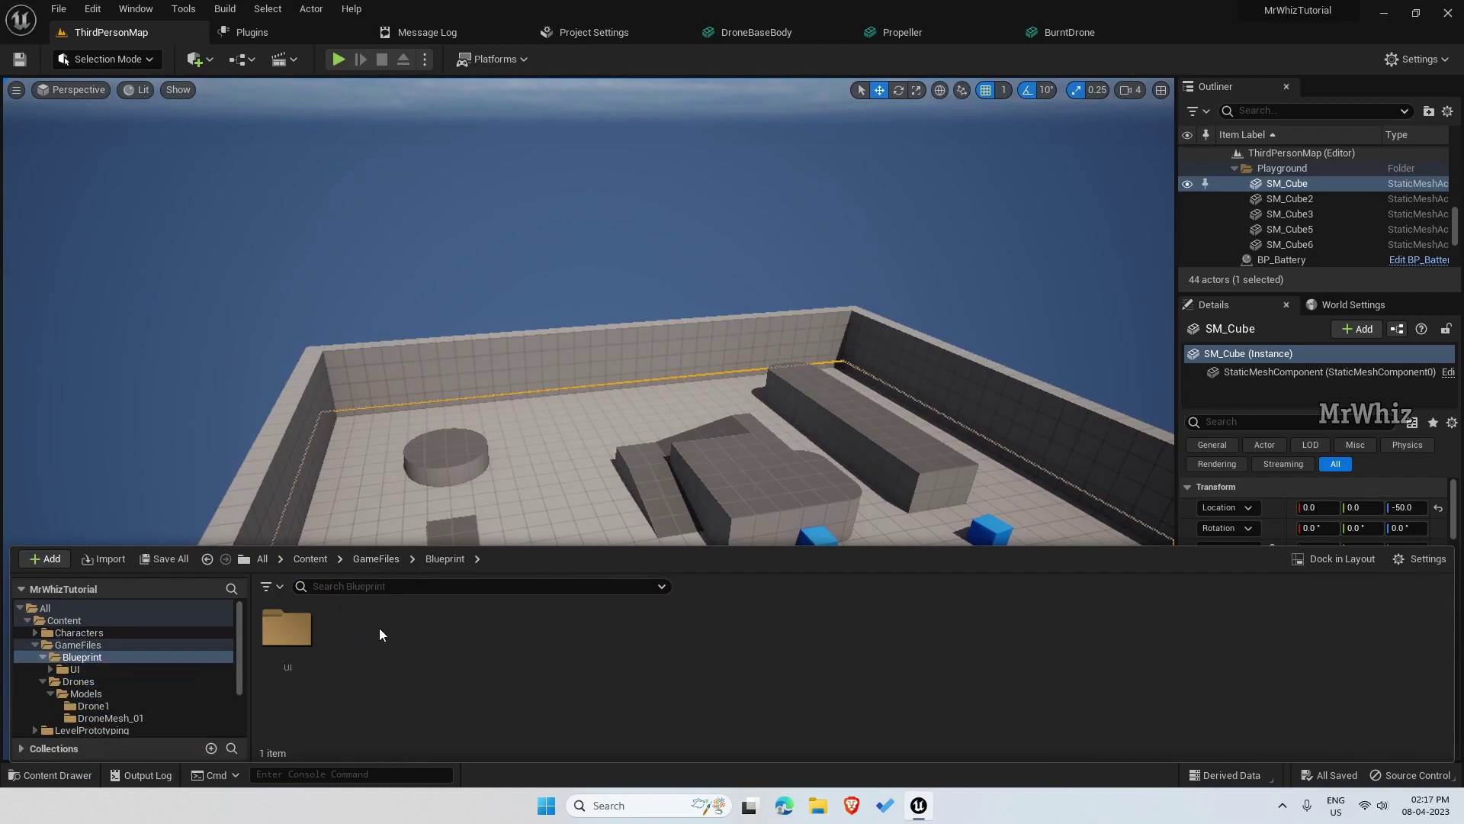
Create a folder named Blueprint inside the GameFiles Drones folder and open it.
{"action": "left_click", "coordinate": [374, 562]}
{"action": "double_click", "coordinate": [350, 627]}
{"action": "right_click", "coordinate": [414, 659]}
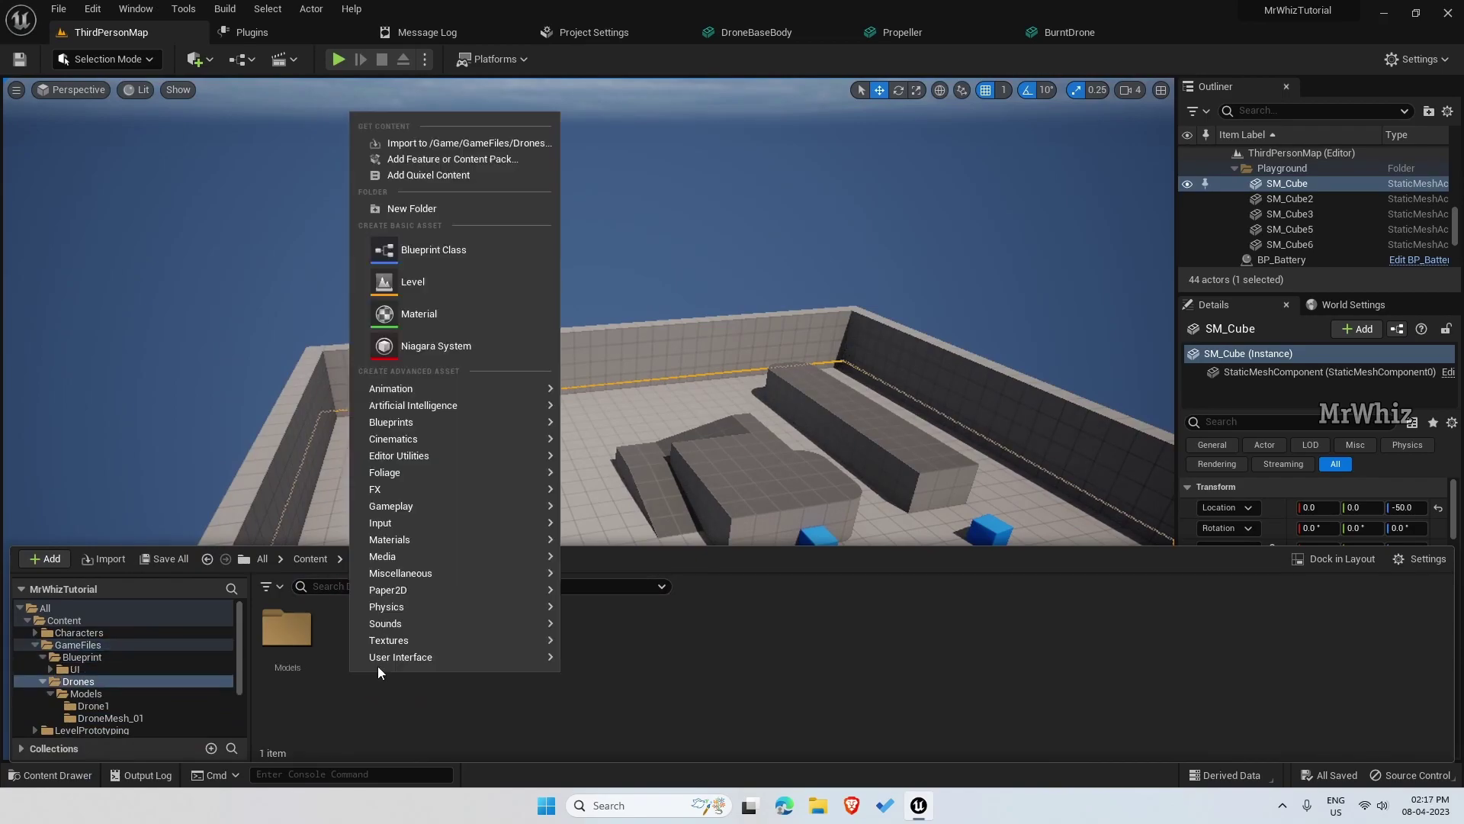
{"action": "left_click", "coordinate": [432, 207]}
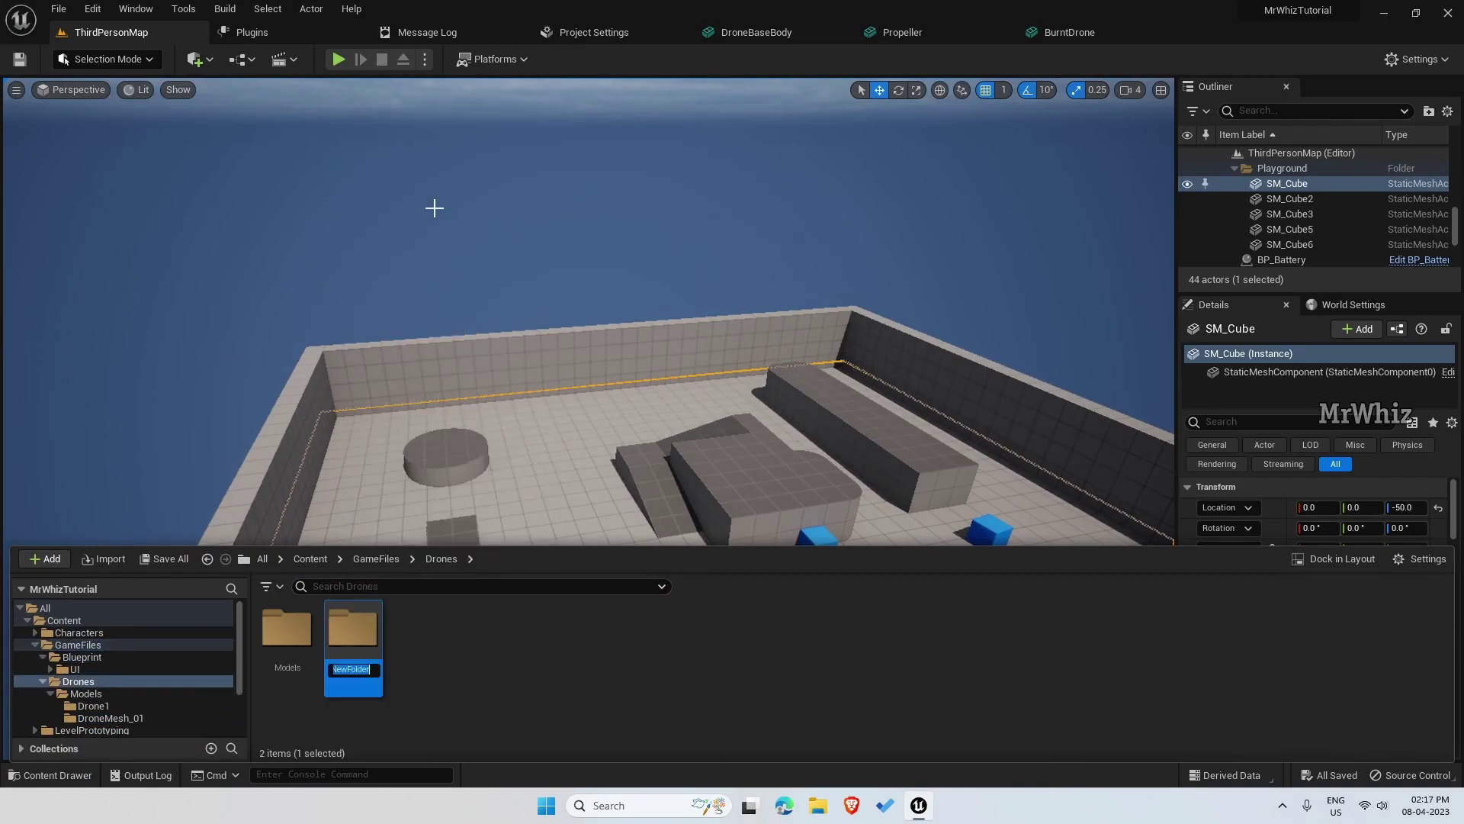
{"action": "type", "text": "Blueprint"}
{"action": "key", "text": "Return"}
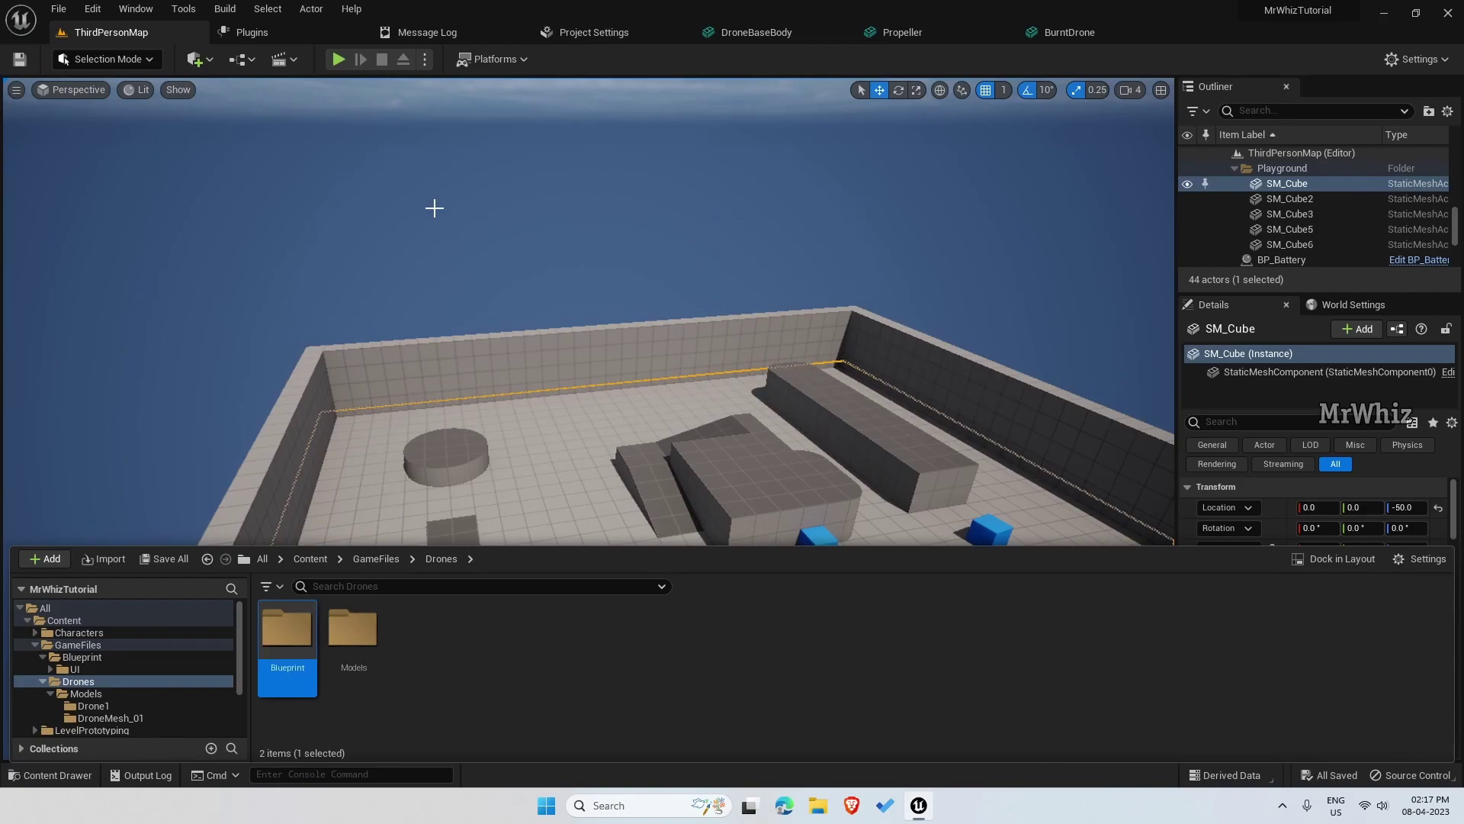
{"action": "key", "text": "Return"}
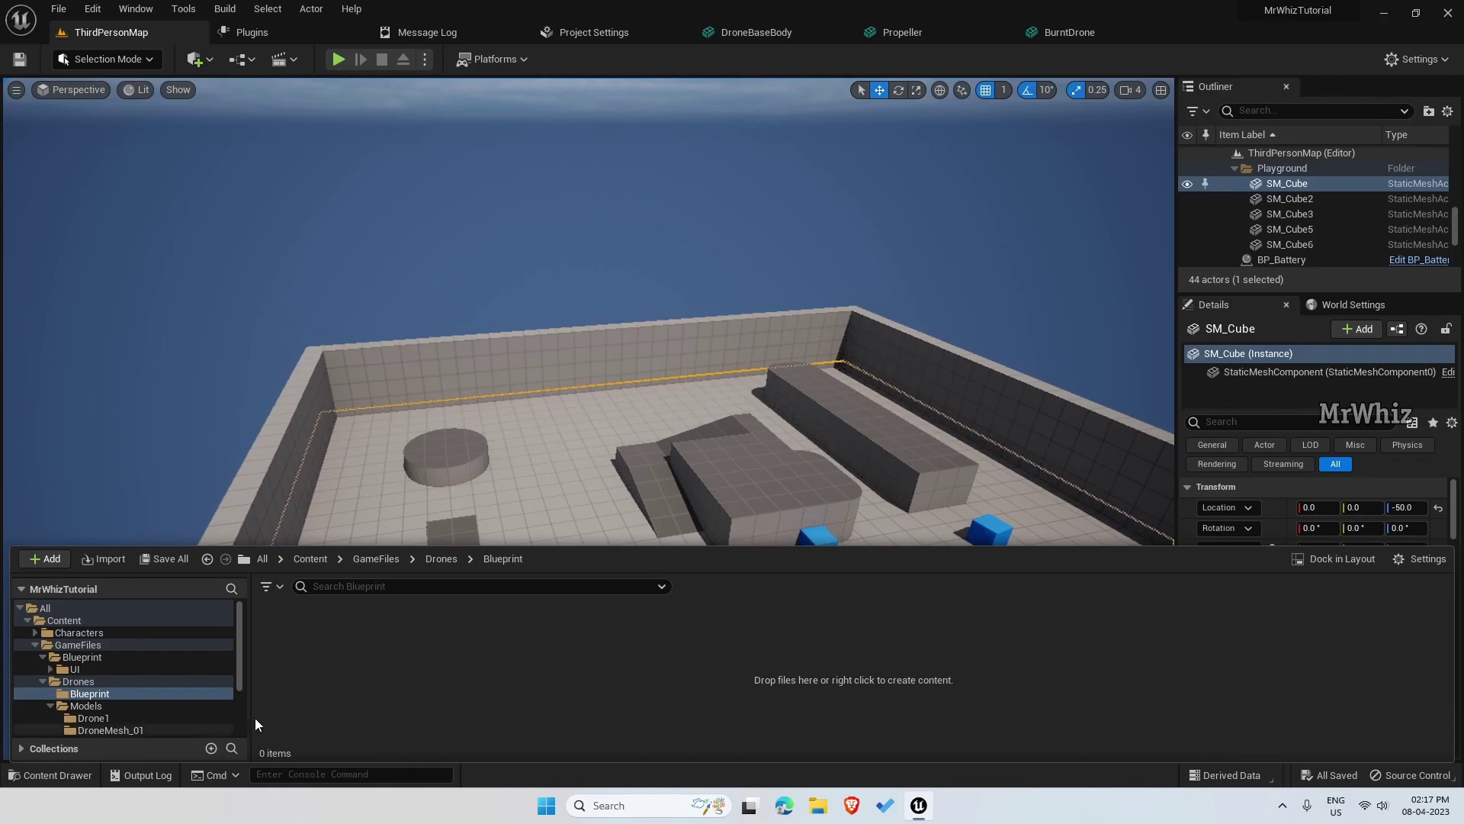
Create a Blueprint class with Character as parent, name it BP_DroneBase and open it for editing.
{"action": "right_click", "coordinate": [354, 690]}
{"action": "left_click", "coordinate": [435, 278]}
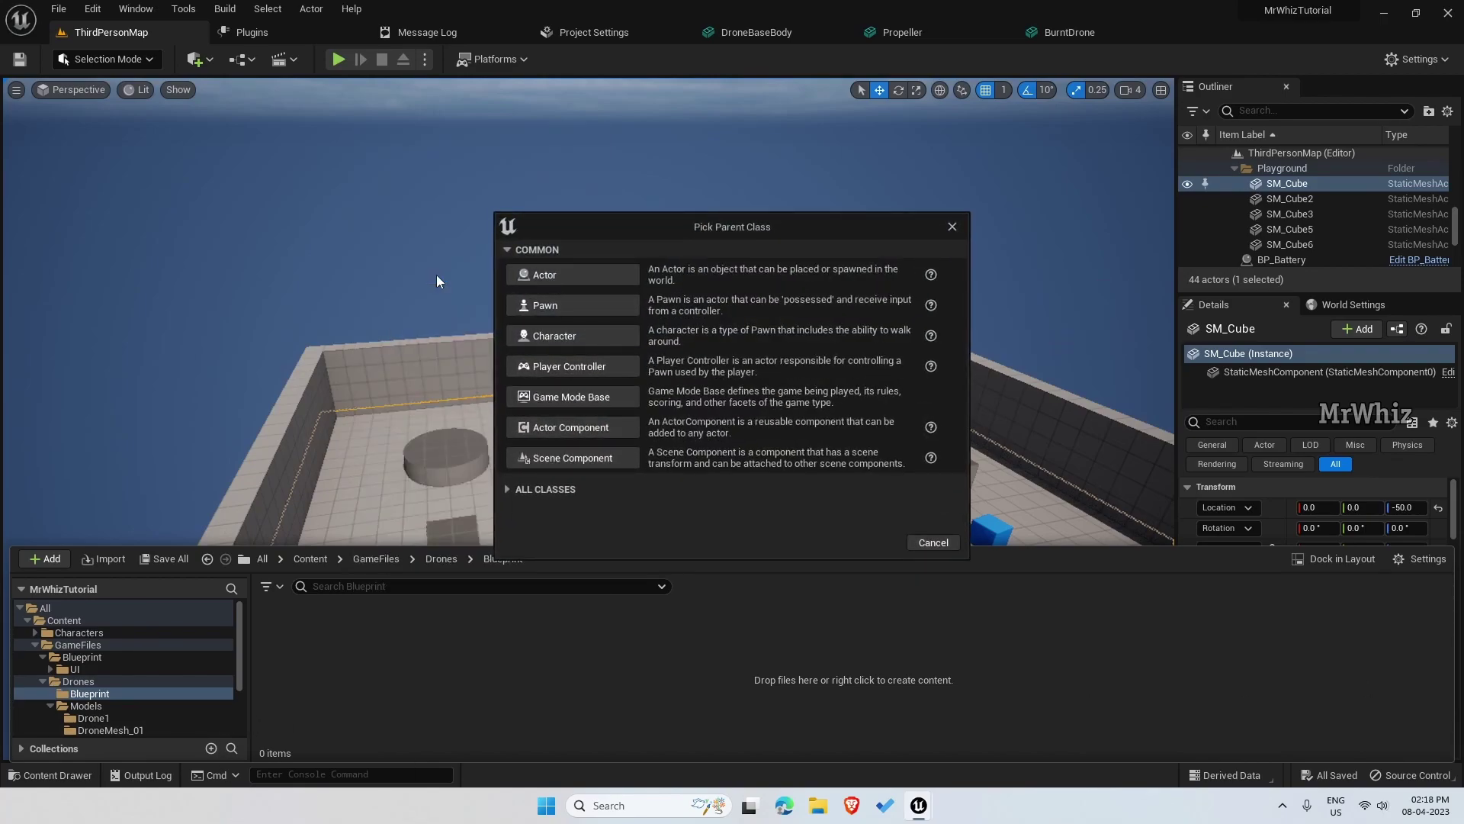
{"action": "left_click", "coordinate": [594, 330]}
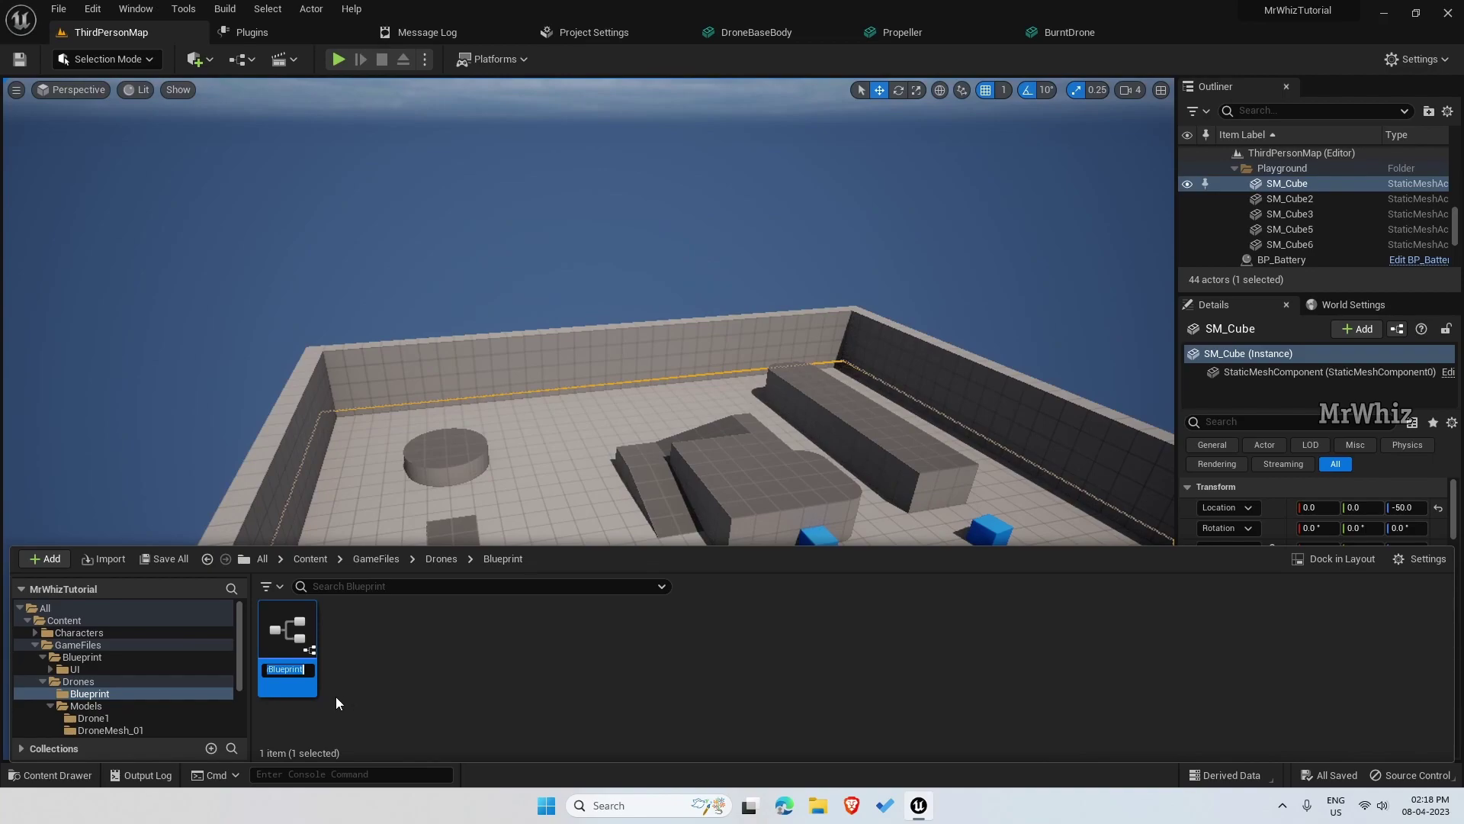
{"action": "type", "text": "BPO"}
{"action": "type", "text": "_DroneBase"}
{"action": "key", "text": "Return"}
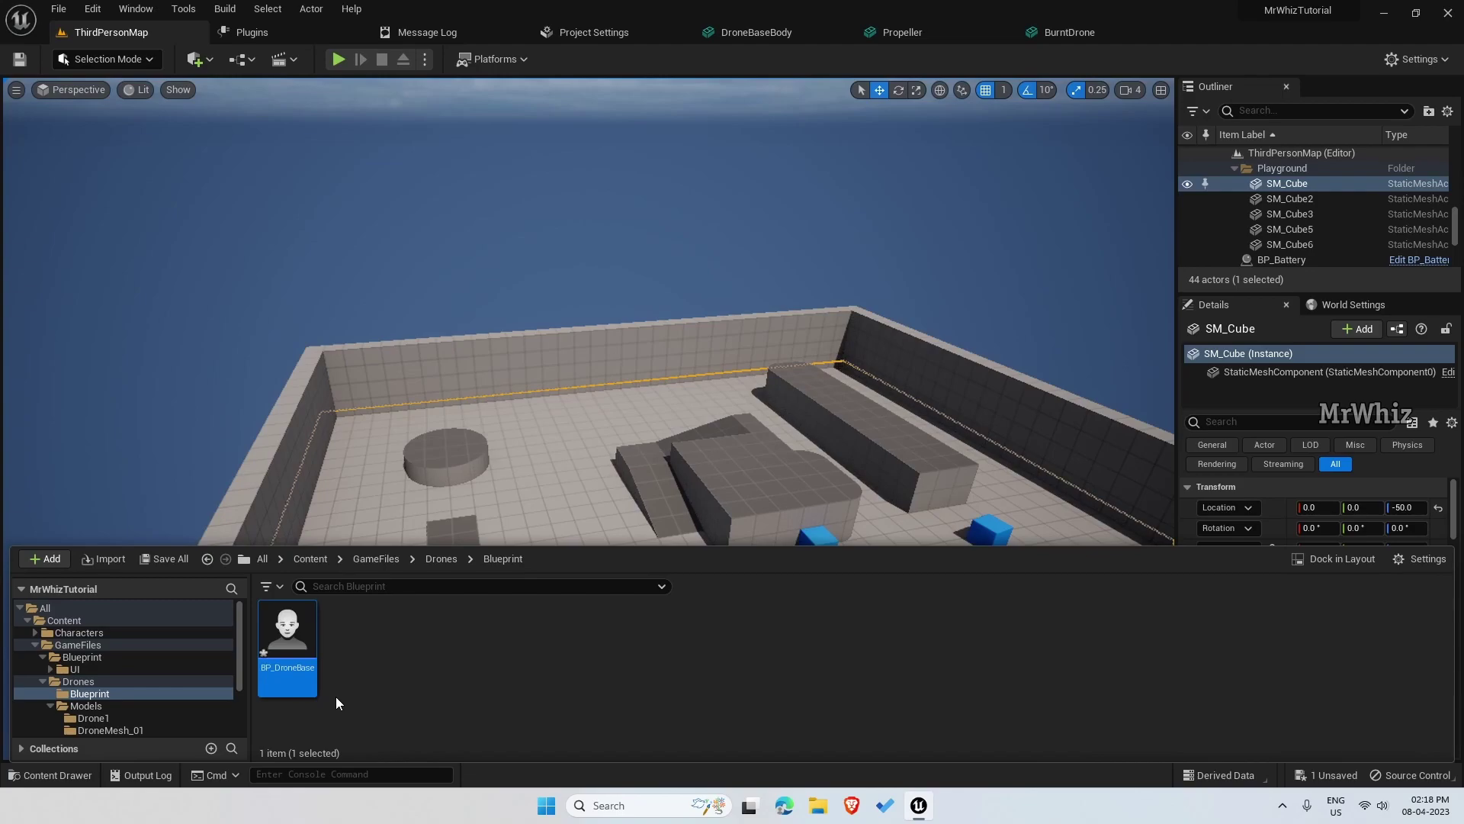
{"action": "double_click", "coordinate": [290, 655]}
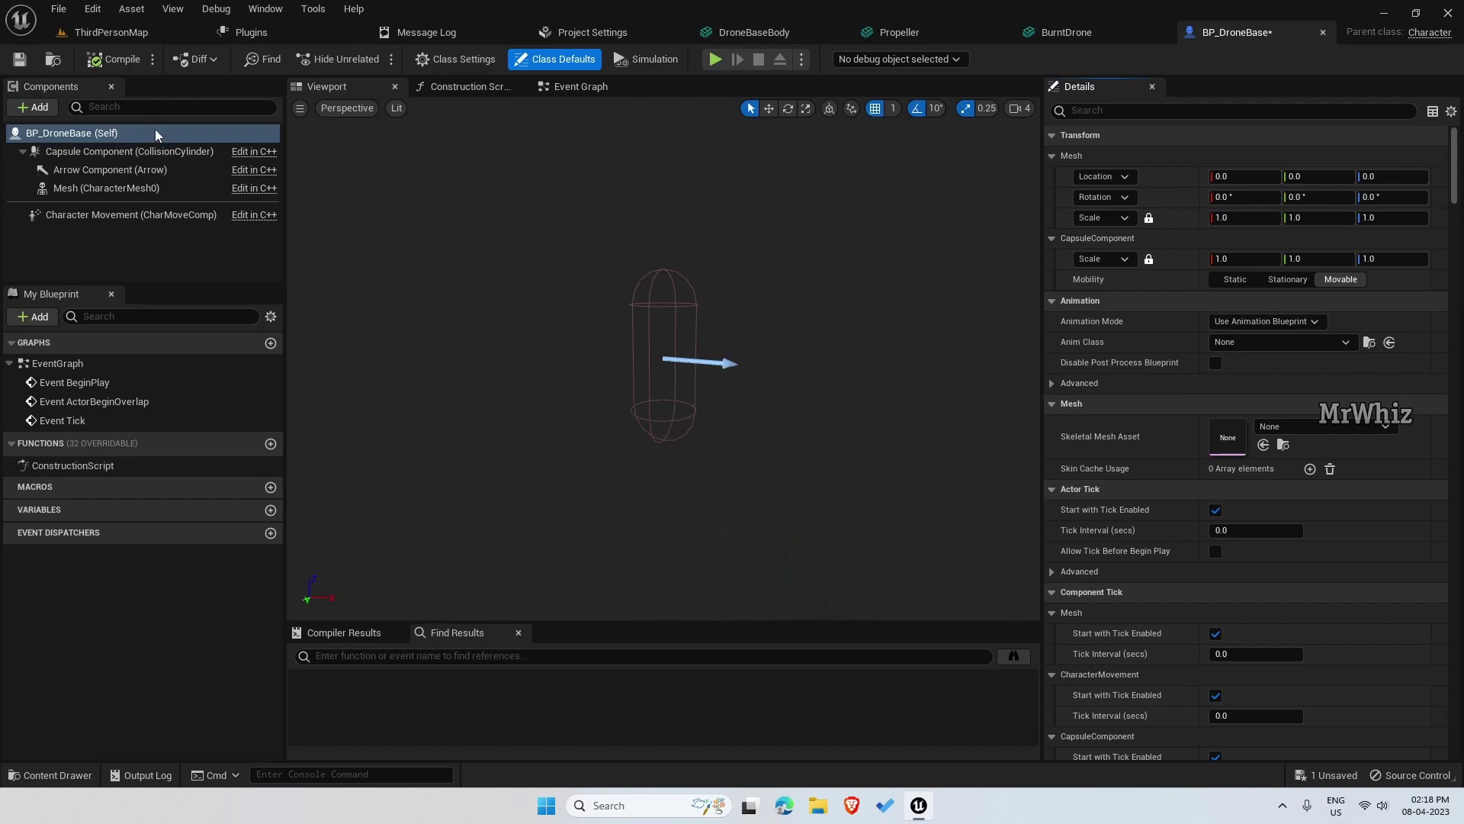
Add a Static Mesh component under the character's Mesh component and name it BaseMesh.
{"action": "left_click", "coordinate": [103, 190]}
{"action": "left_click", "coordinate": [34, 107]}
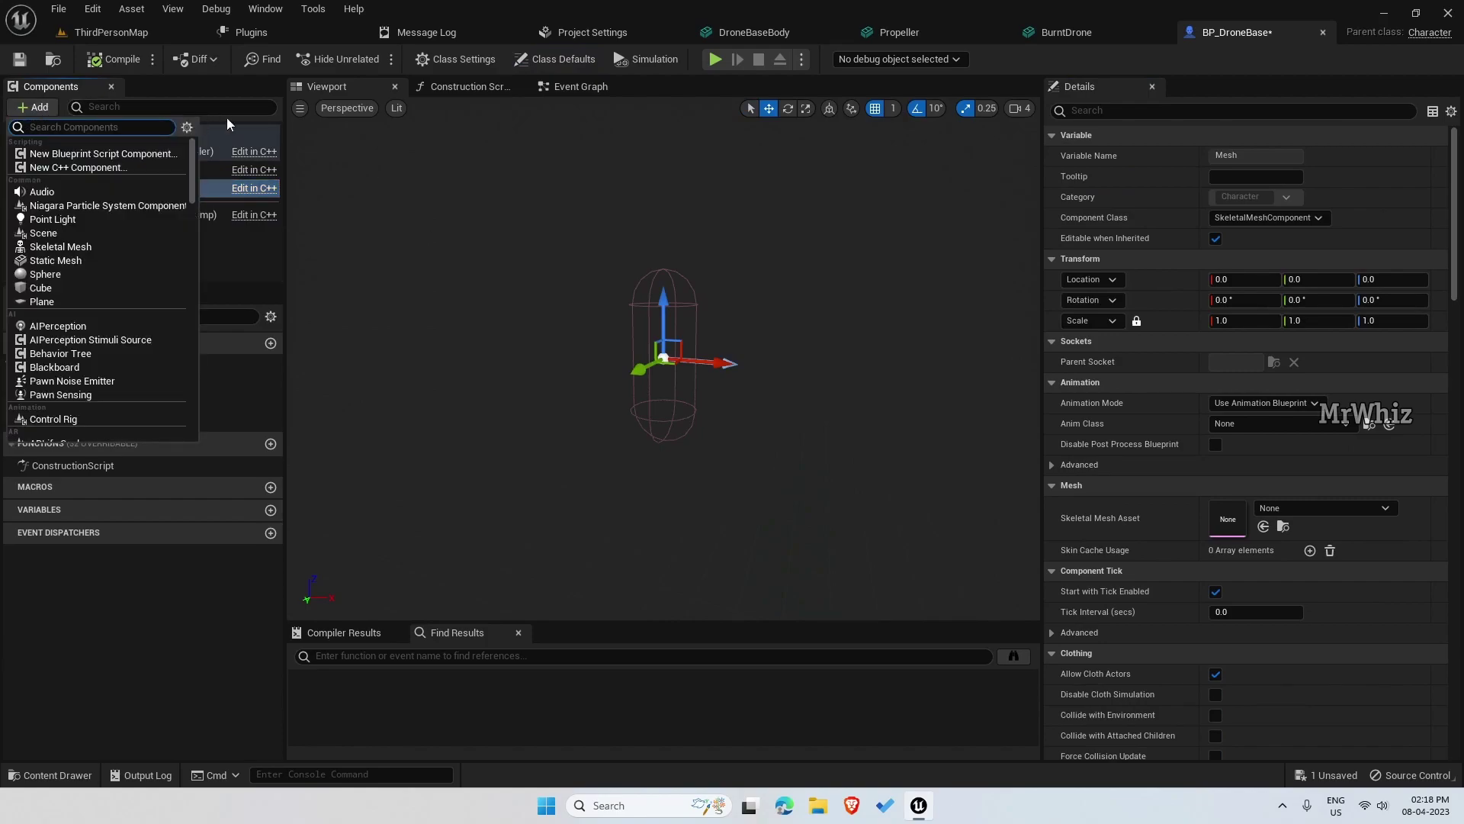
{"action": "type", "text": "static"}
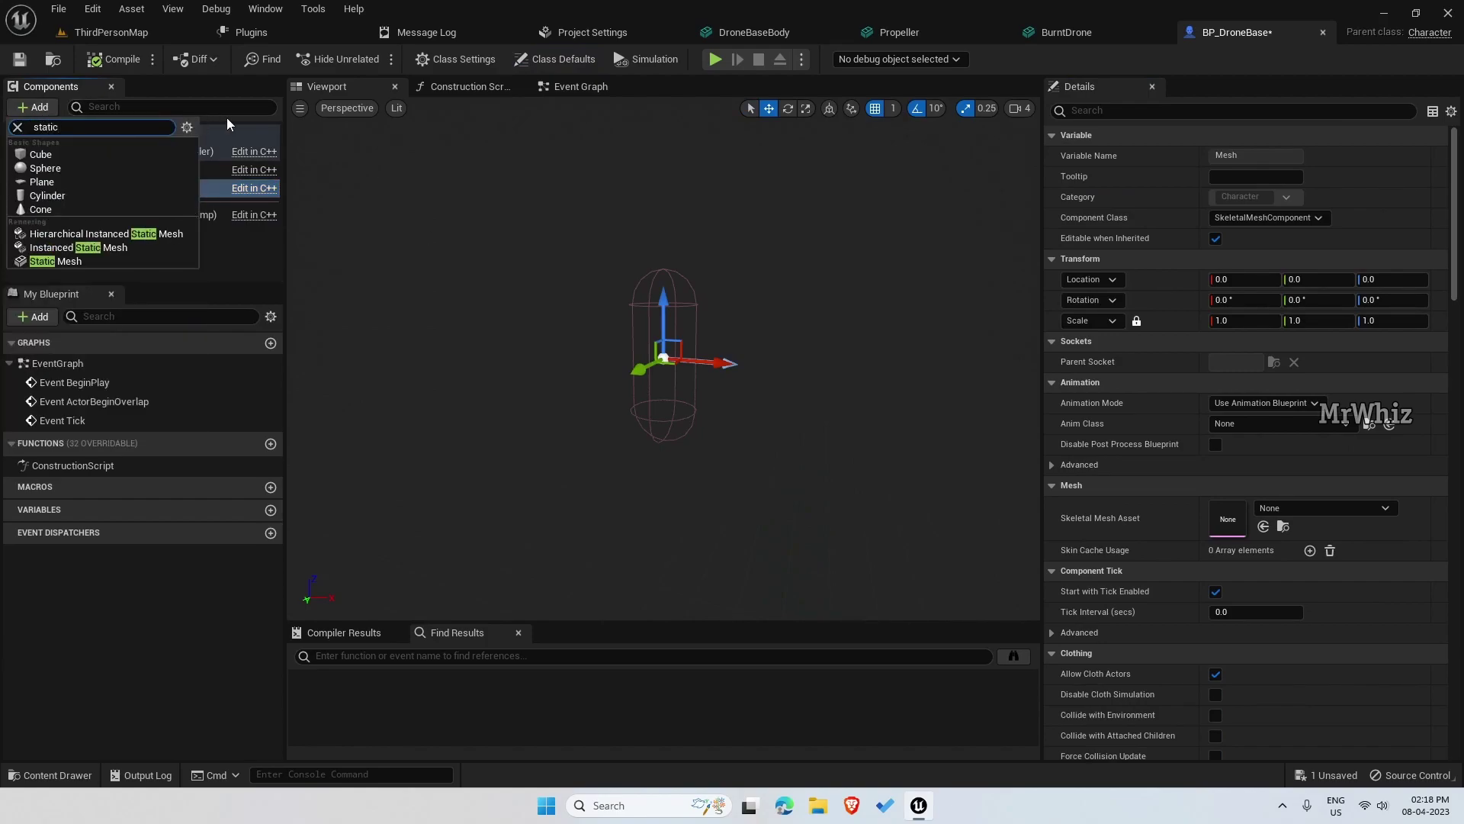
{"action": "left_click", "coordinate": [69, 261]}
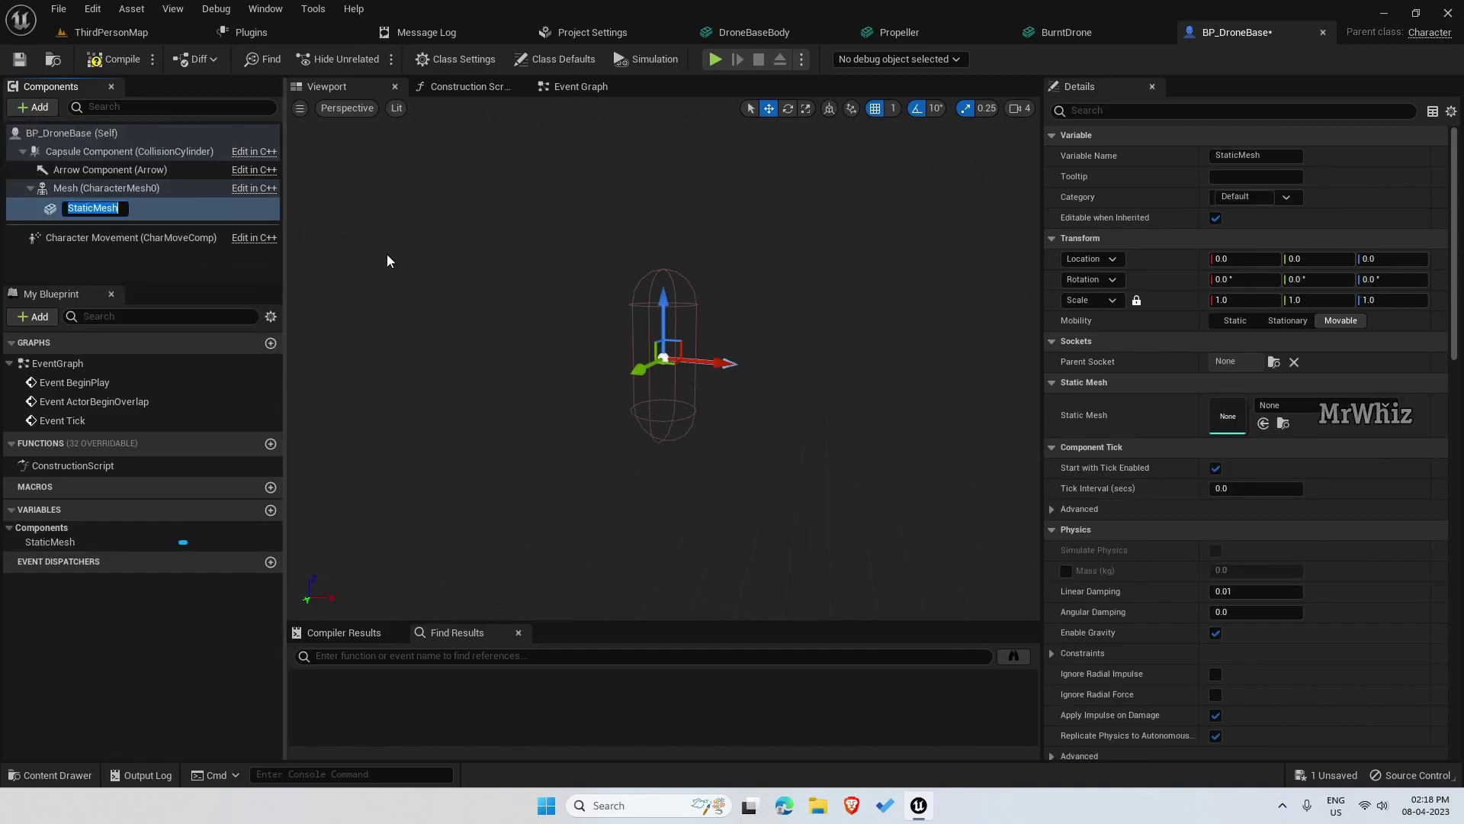
{"action": "type", "text": "BaseMesh"}
{"action": "key", "text": "Return"}
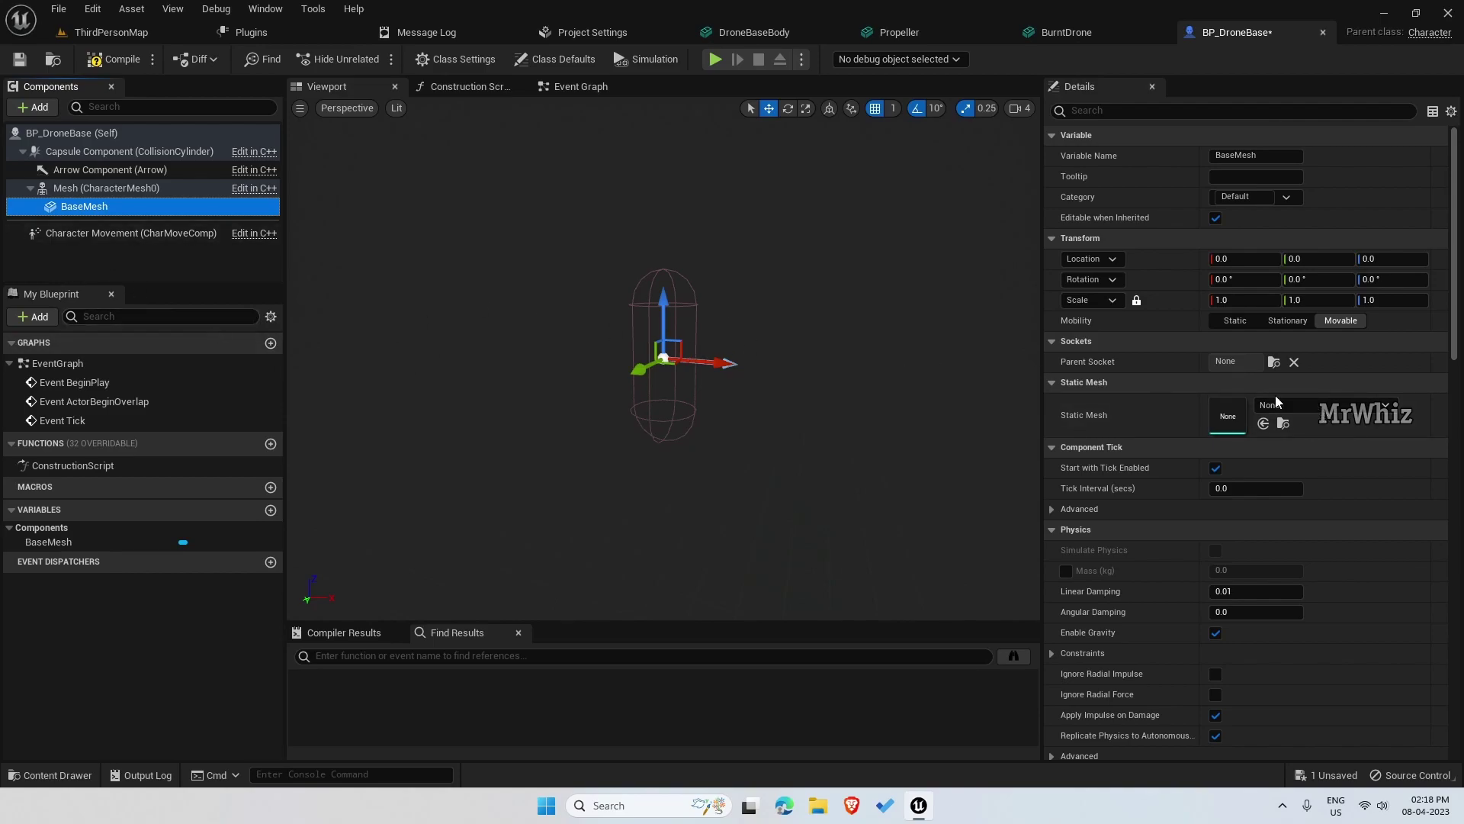
Assign the DroneBaseBody static mesh to BaseMesh and view it against the collision capsule.
{"action": "left_click", "coordinate": [1317, 409]}
{"action": "type", "text": "drone ba"}
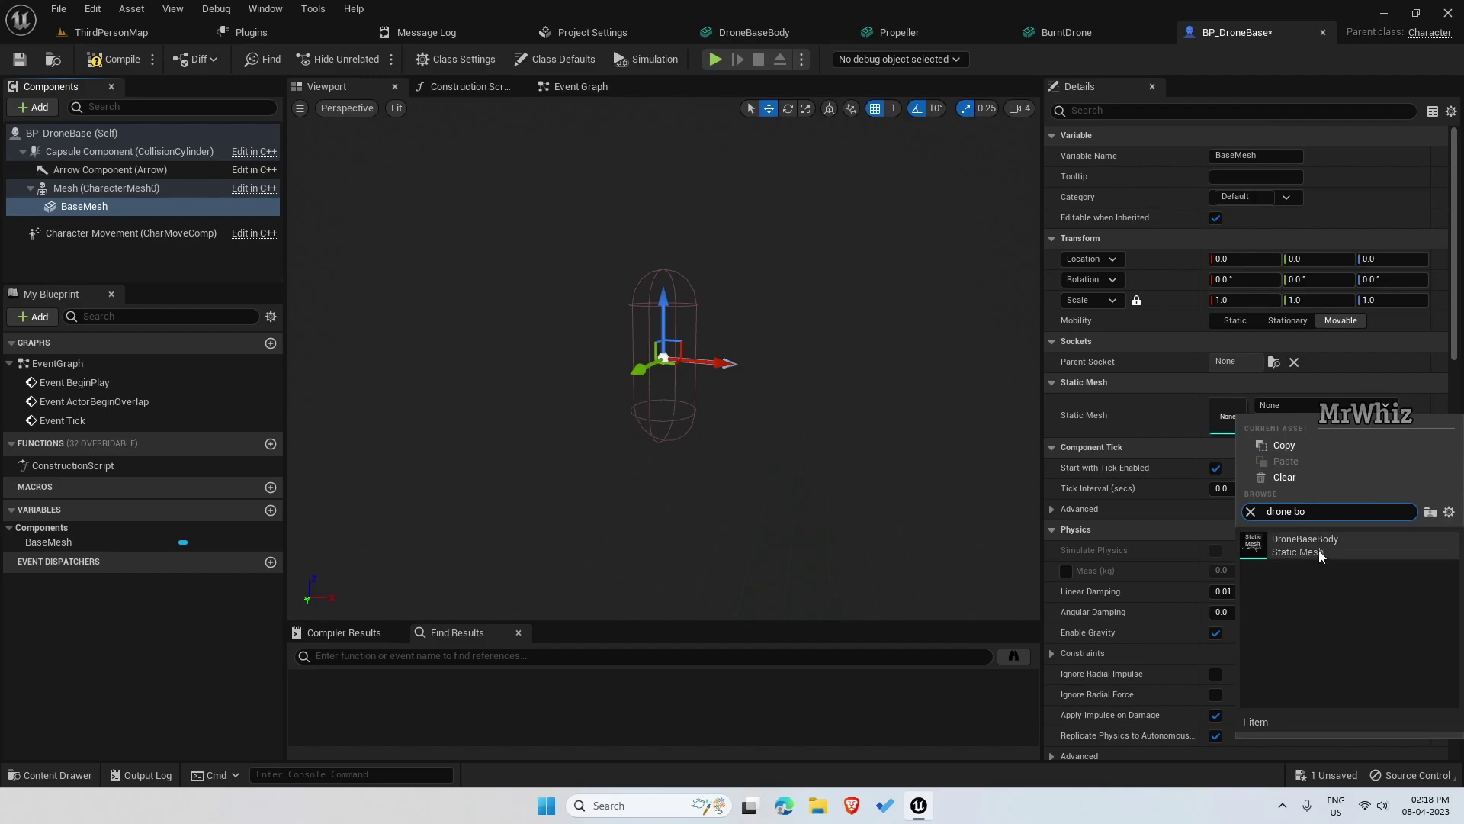
{"action": "left_click", "coordinate": [1319, 551]}
{"action": "scroll", "coordinate": [706, 470], "scroll_direction": "up", "scroll_amount": 6}
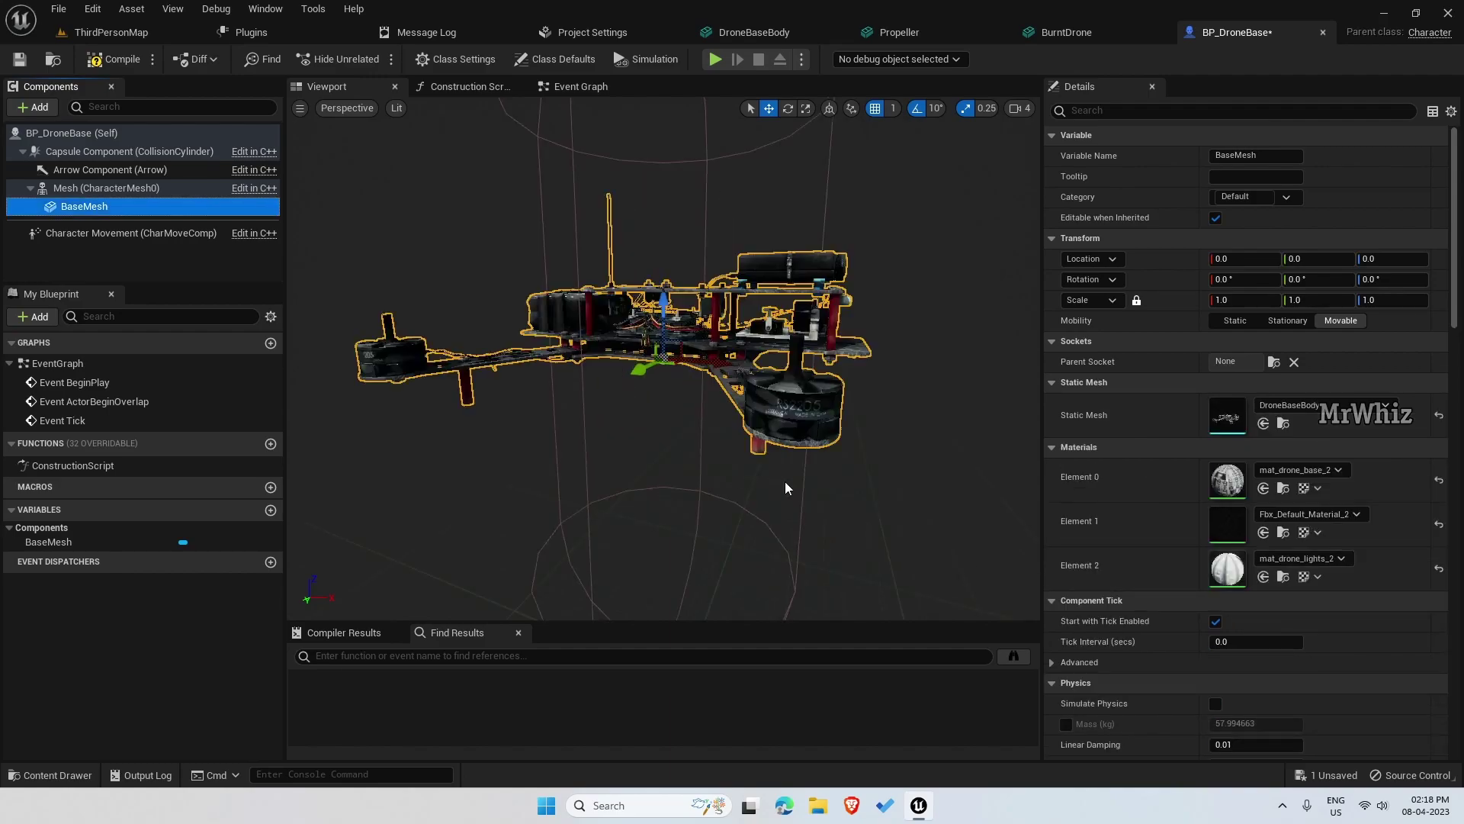
{"action": "scroll", "coordinate": [787, 484], "scroll_direction": "down", "scroll_amount": 3}
{"action": "left_click_drag", "start_coordinate": [791, 485], "coordinate": [704, 415], "text": "alt"}
{"action": "left_click_drag", "start_coordinate": [790, 472], "coordinate": [701, 460]}
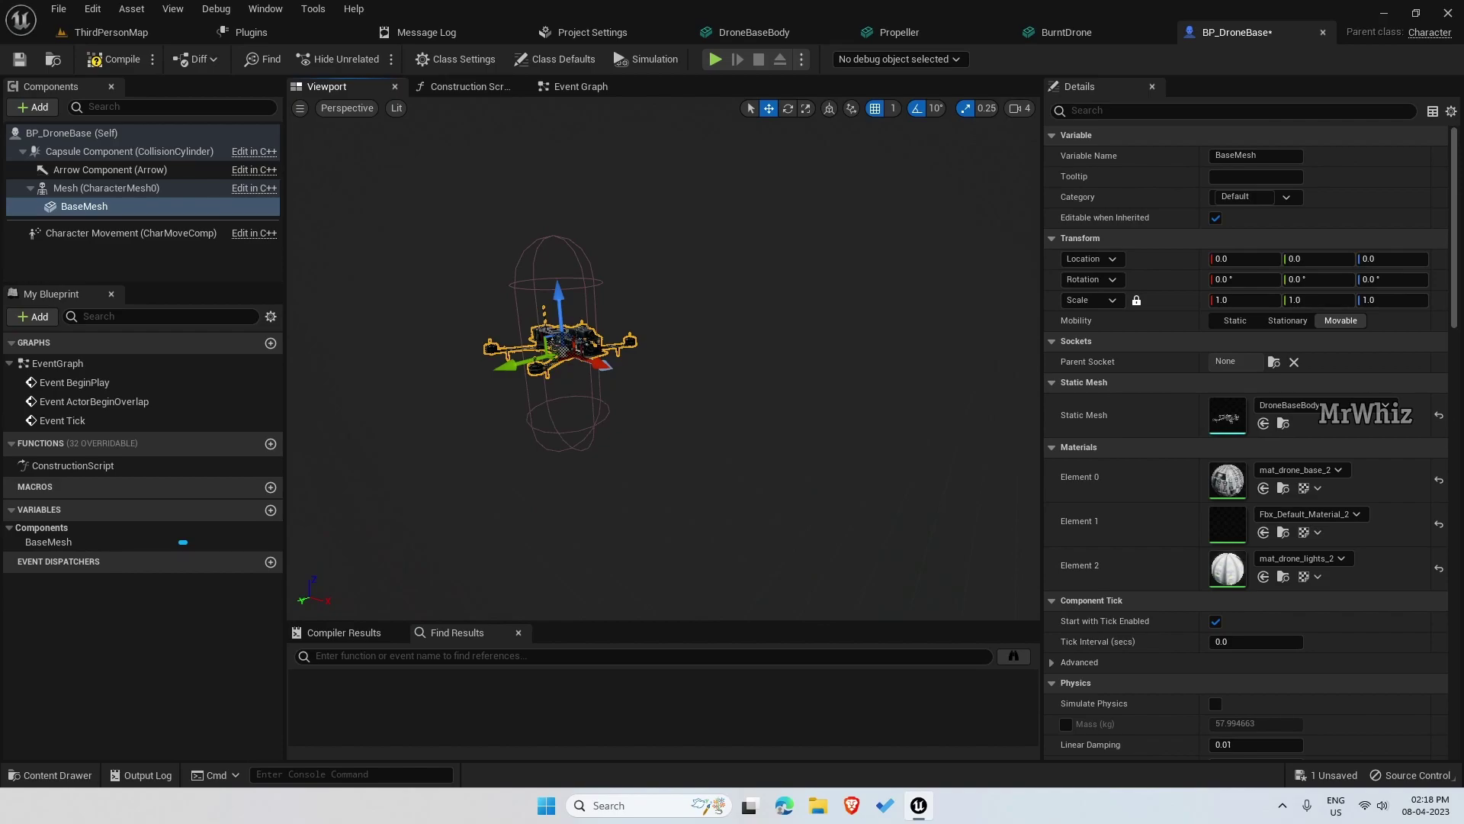
Set the Capsule Component's half height and radius both to 10.
{"action": "left_click", "coordinate": [117, 154]}
{"action": "left_click_drag", "start_coordinate": [585, 477], "coordinate": [541, 467]}
{"action": "left_click", "coordinate": [1255, 381]}
{"action": "type", "text": "1.0"}
{"action": "key", "text": "Tab"}
{"action": "type", "text": "10"}
{"action": "key", "text": "Return"}
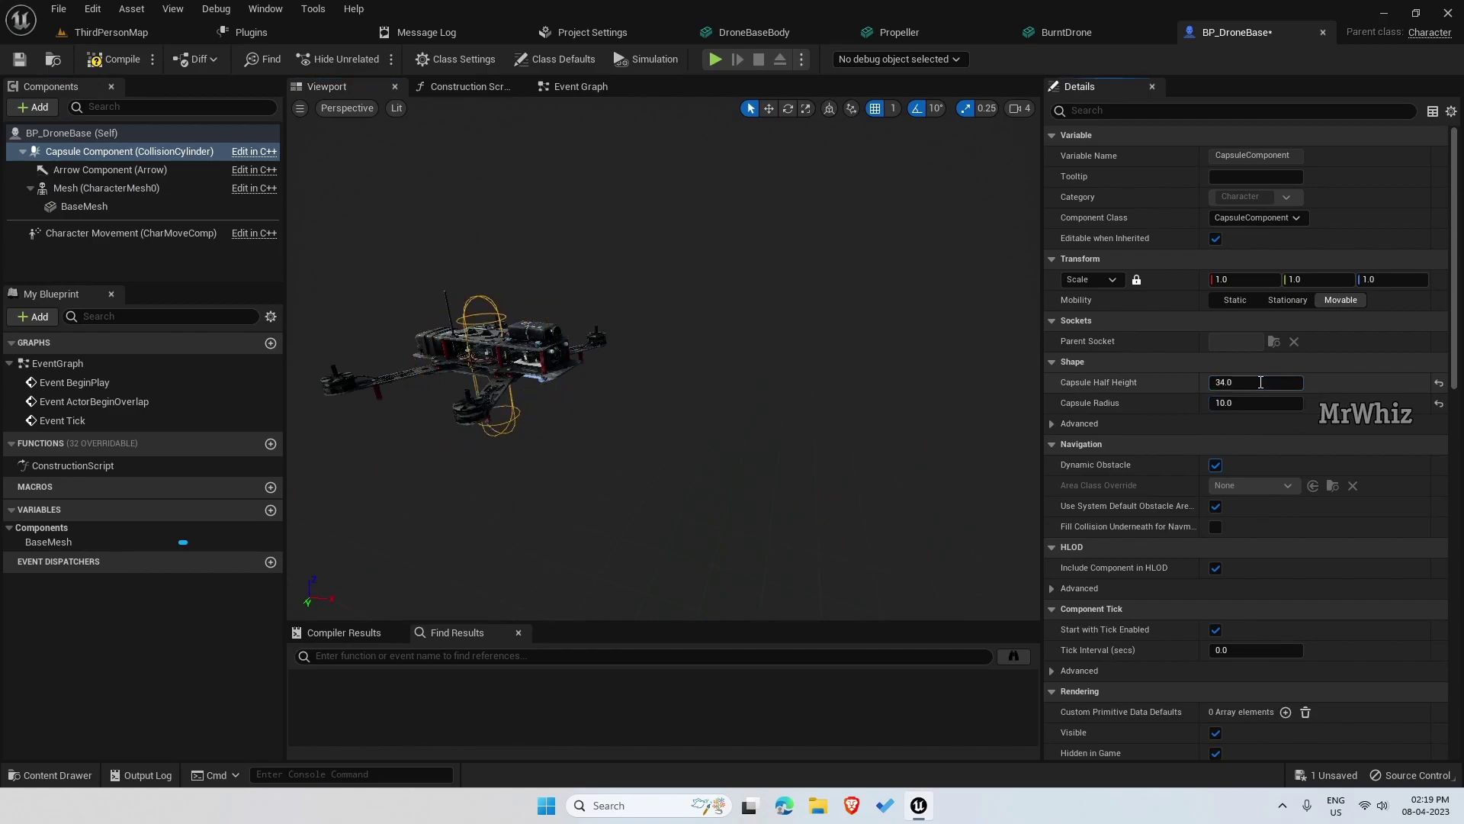
{"action": "left_click", "coordinate": [1260, 382]}
{"action": "type", "text": "10"}
{"action": "key", "text": "Tab"}
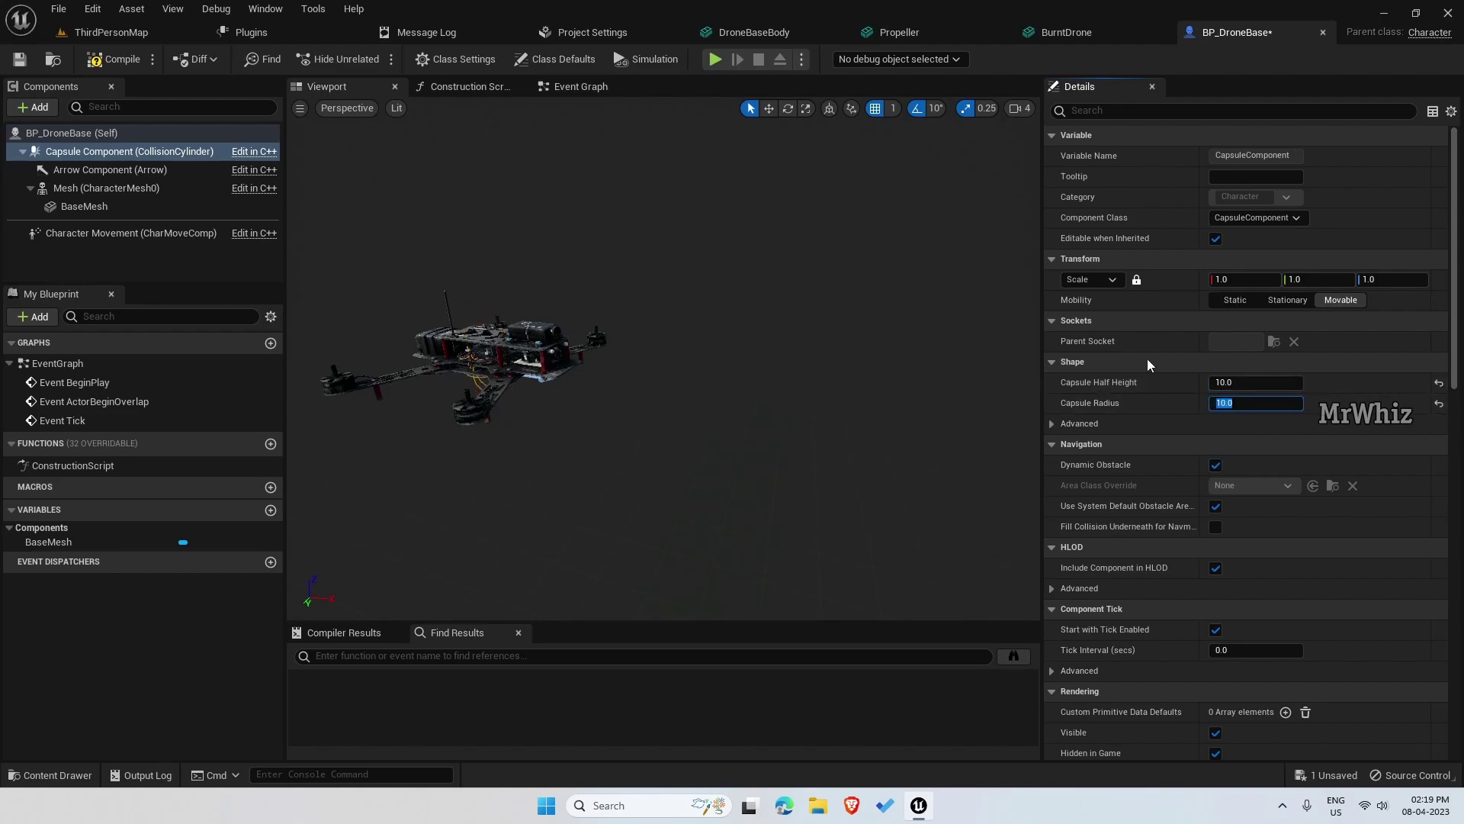
Lower BaseMesh along Z to -7 so the drone body sits centred on the capsule.
{"action": "left_click_drag", "start_coordinate": [620, 474], "coordinate": [670, 446], "text": "alt"}
{"action": "left_click", "coordinate": [84, 207]}
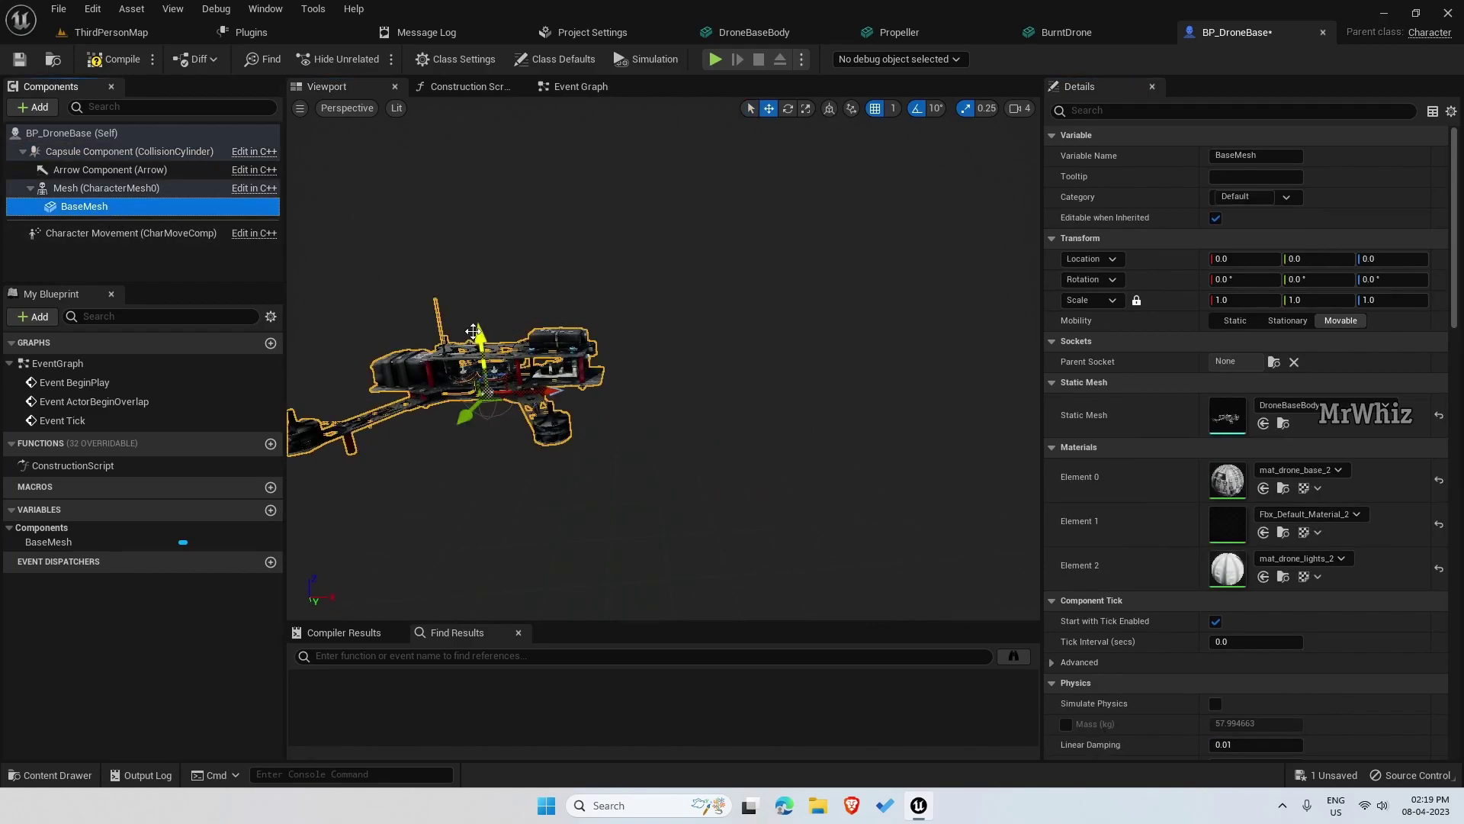
{"action": "left_click_drag", "start_coordinate": [475, 331], "coordinate": [485, 349]}
{"action": "scroll", "coordinate": [624, 534], "scroll_direction": "up", "scroll_amount": 1}
{"action": "scroll", "coordinate": [621, 533], "scroll_direction": "down", "scroll_amount": 1}
{"action": "left_click_drag", "start_coordinate": [621, 534], "coordinate": [621, 503], "text": "alt"}
{"action": "right_click_drag", "start_coordinate": [621, 534], "coordinate": [617, 540]}
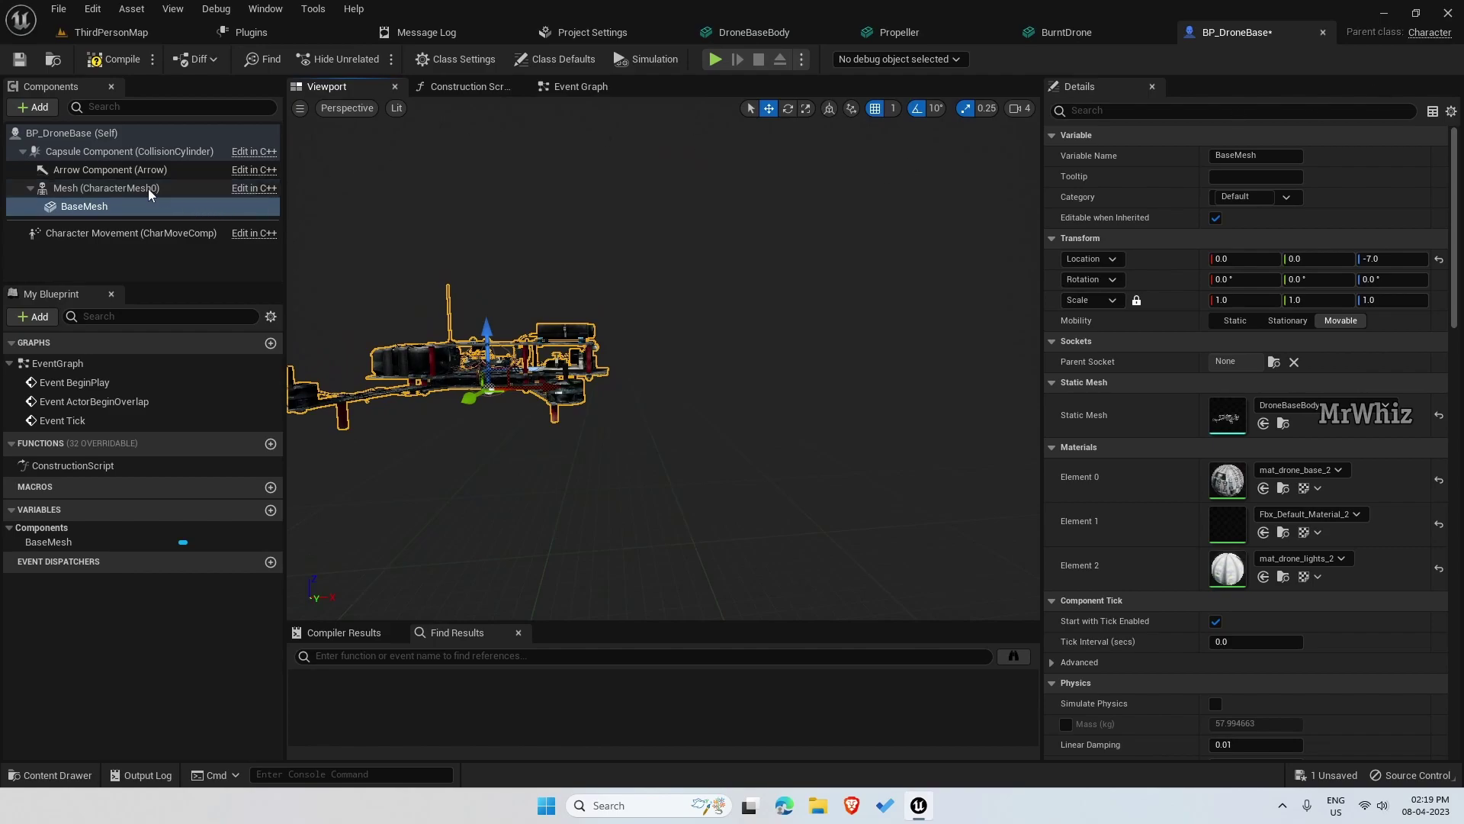
Open the DroneBaseBody mesh asset used by BaseMesh and undo the last component modification.
{"action": "left_click", "coordinate": [110, 154]}
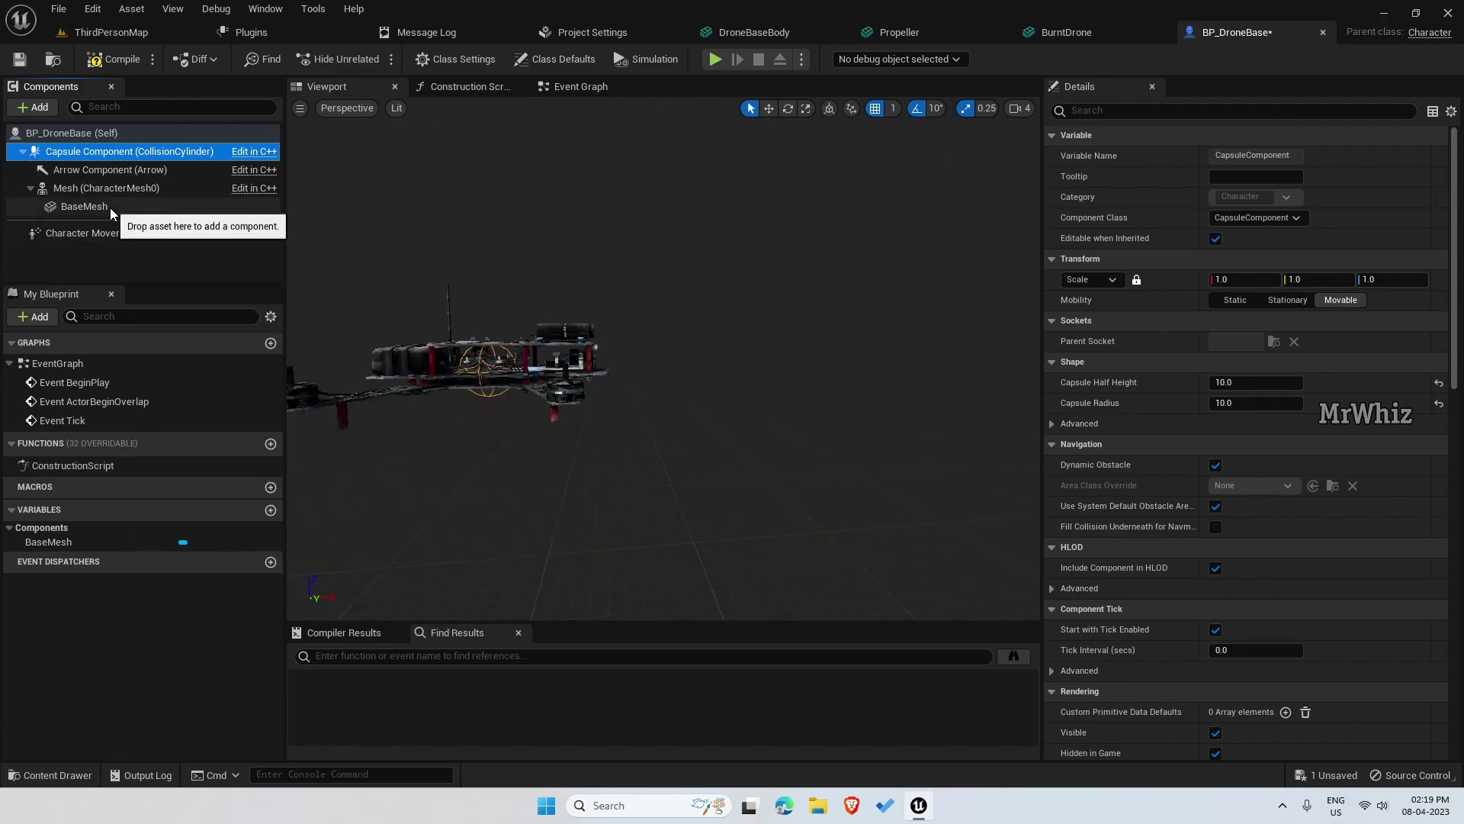
{"action": "left_click", "coordinate": [110, 207]}
{"action": "left_click", "coordinate": [1281, 432]}
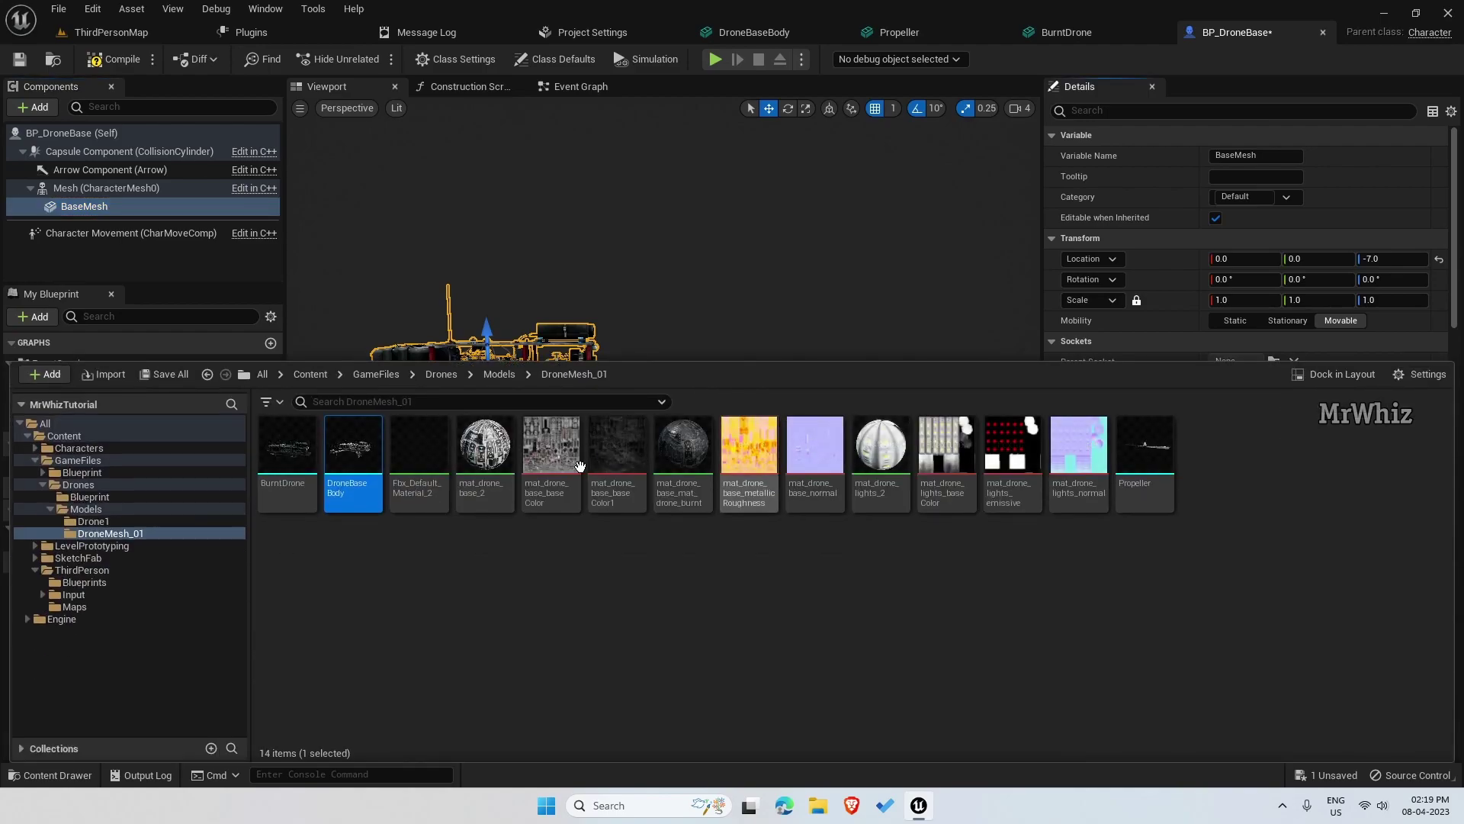
{"action": "double_click", "coordinate": [359, 457]}
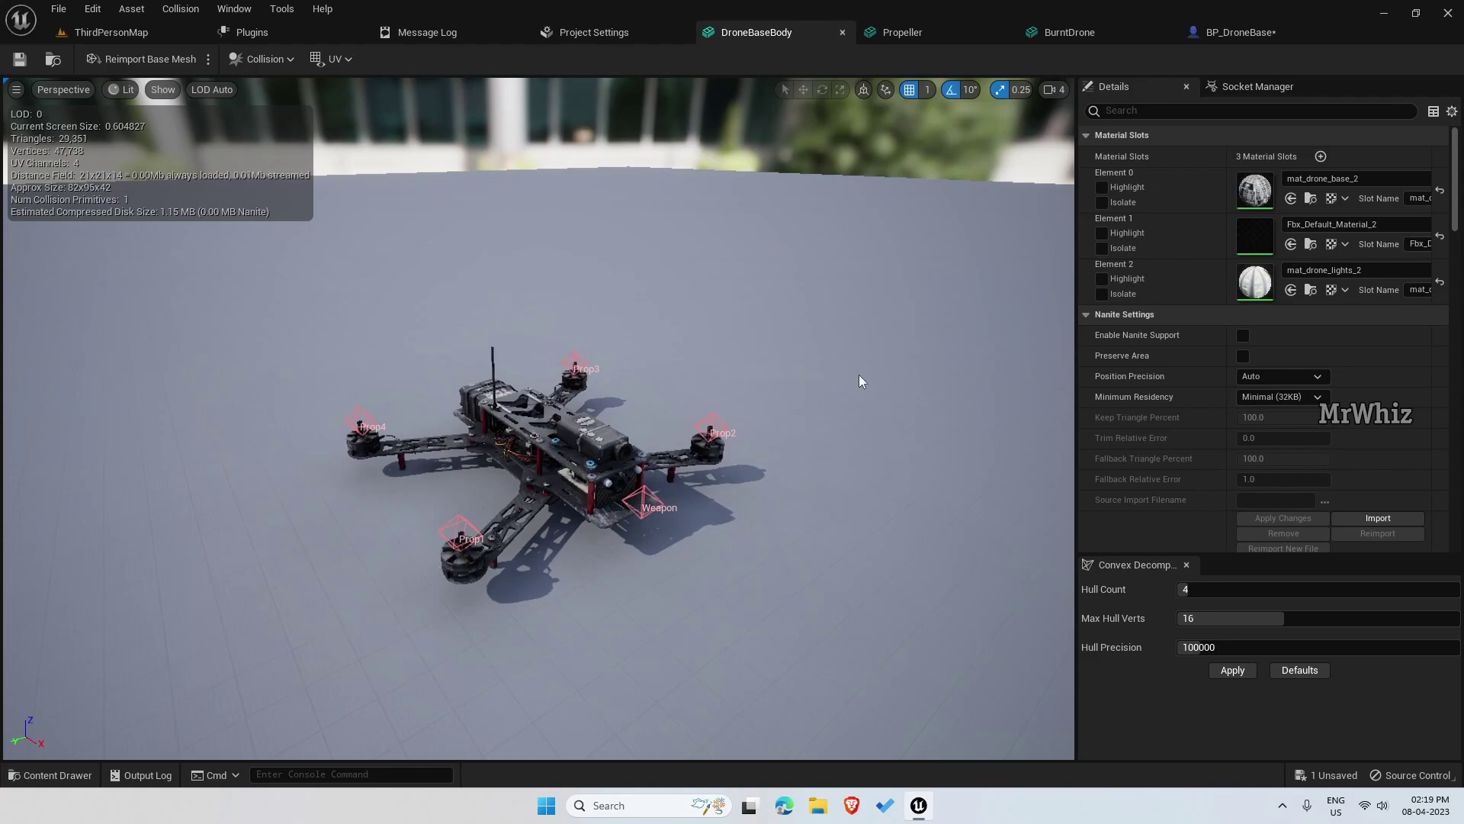
{"action": "key", "text": "ctrl+z"}
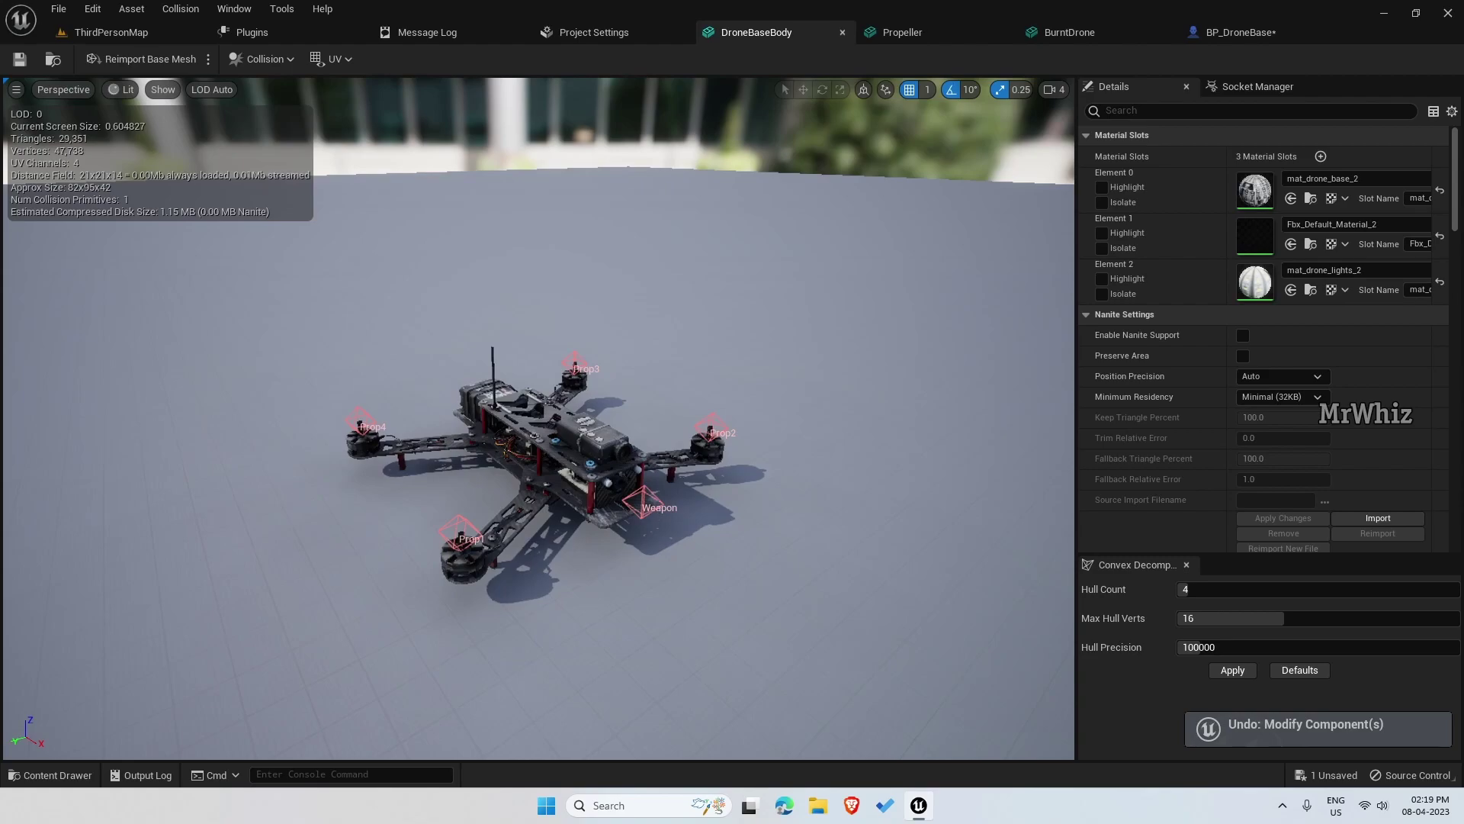
Dock the Socket Manager beside Convex Decomposition and check its entry among the mesh editor's available windows.
{"action": "left_click", "coordinate": [643, 500]}
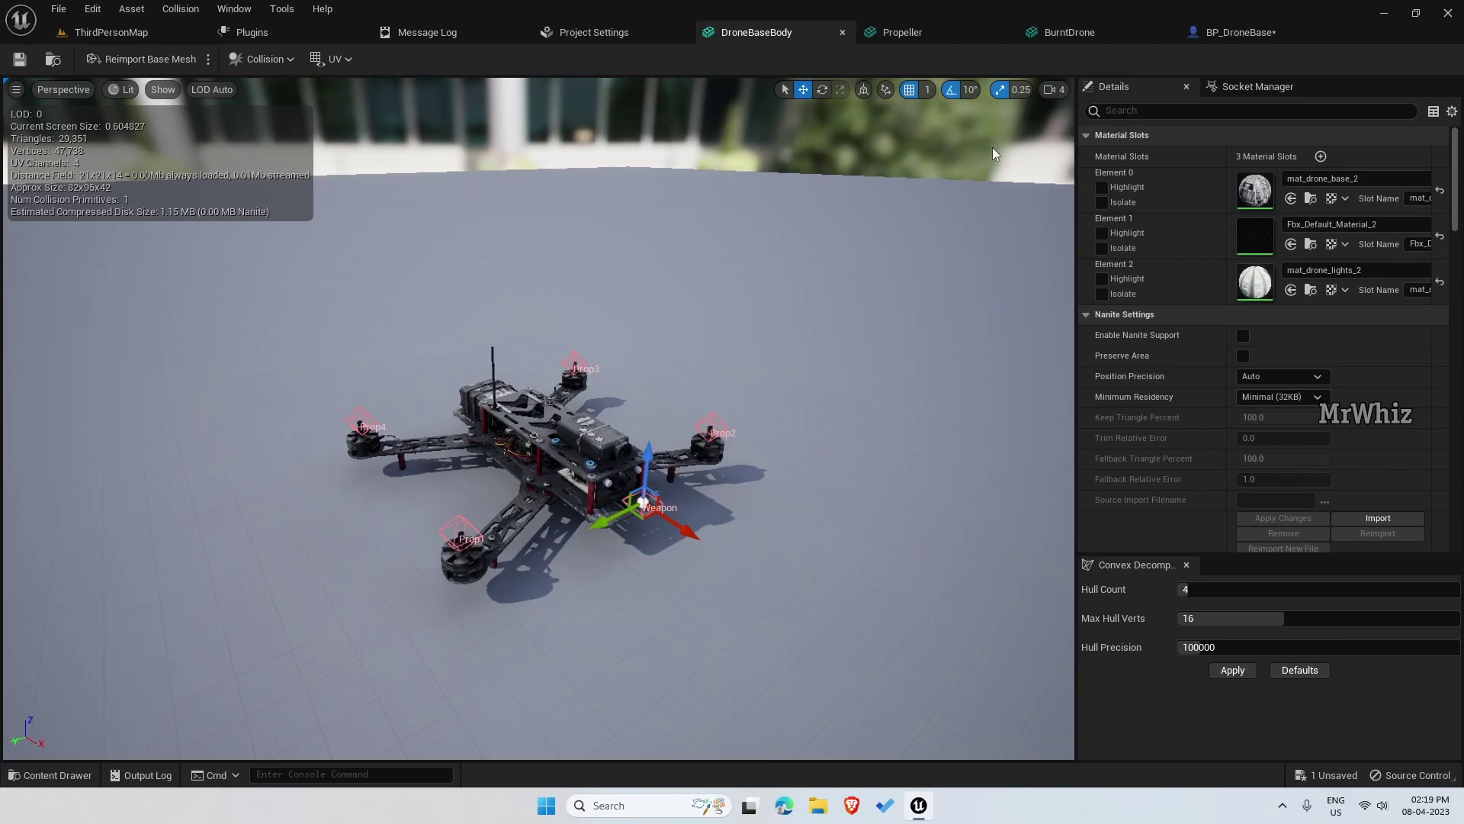
{"action": "left_click_drag", "start_coordinate": [1258, 86], "coordinate": [1254, 566]}
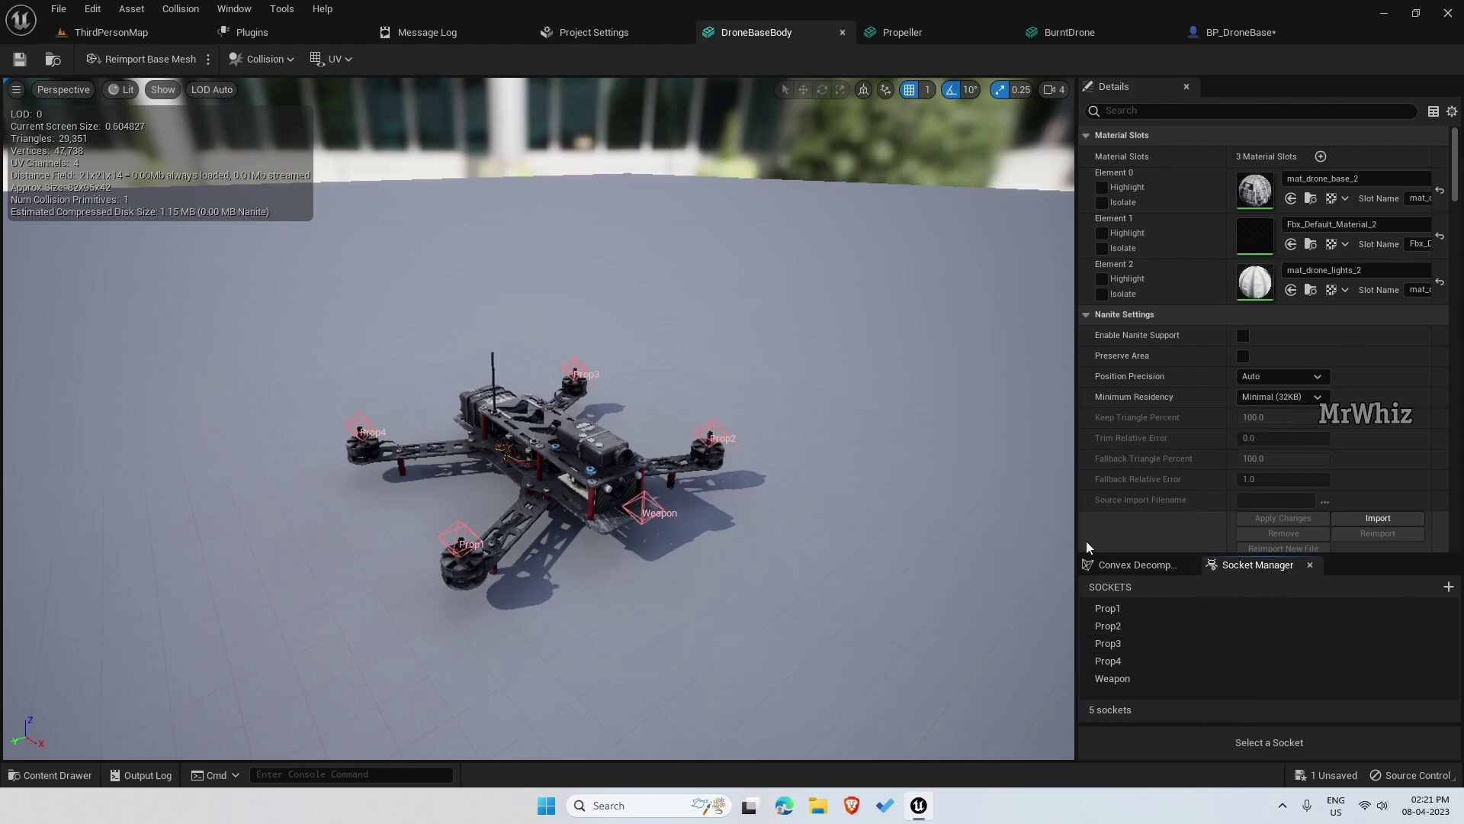
{"action": "left_click", "coordinate": [233, 9]}
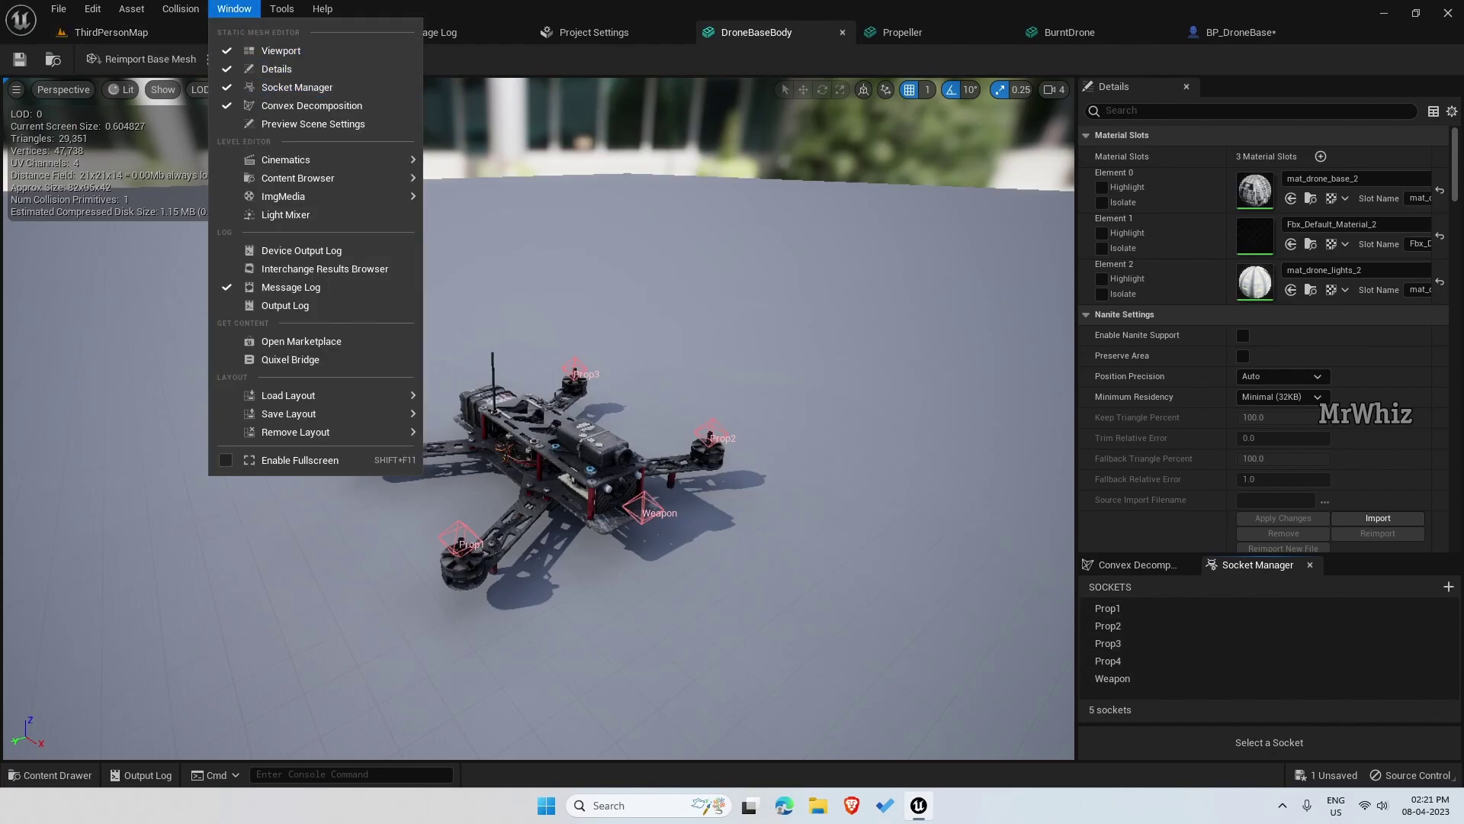
Add a socket named Prop5 to the drone body and move it along Y to 37.
{"action": "left_click", "coordinate": [1448, 586]}
{"action": "left_click", "coordinate": [1447, 587]}
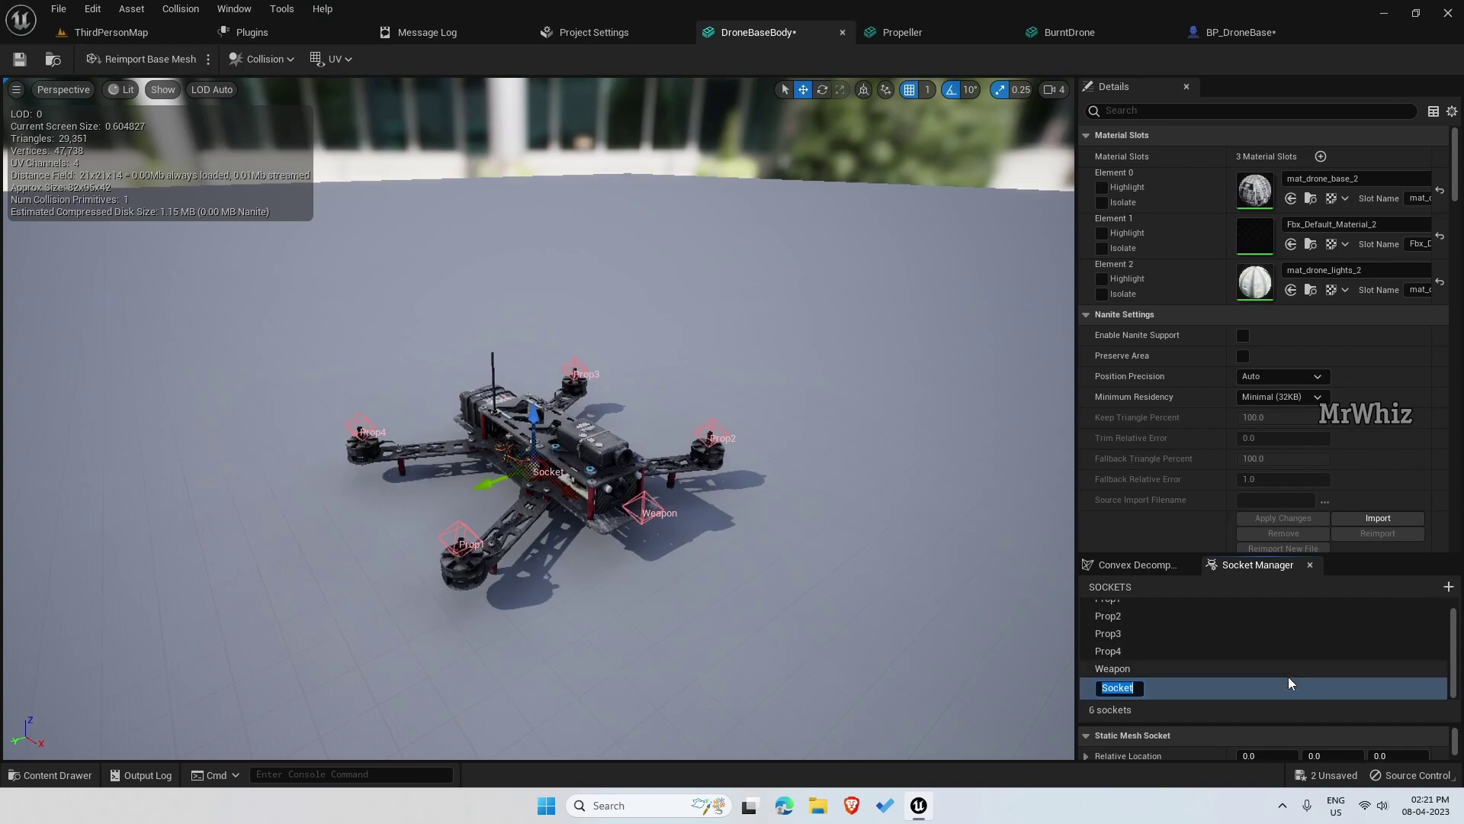
{"action": "type", "text": "Prop5"}
{"action": "key", "text": "Return"}
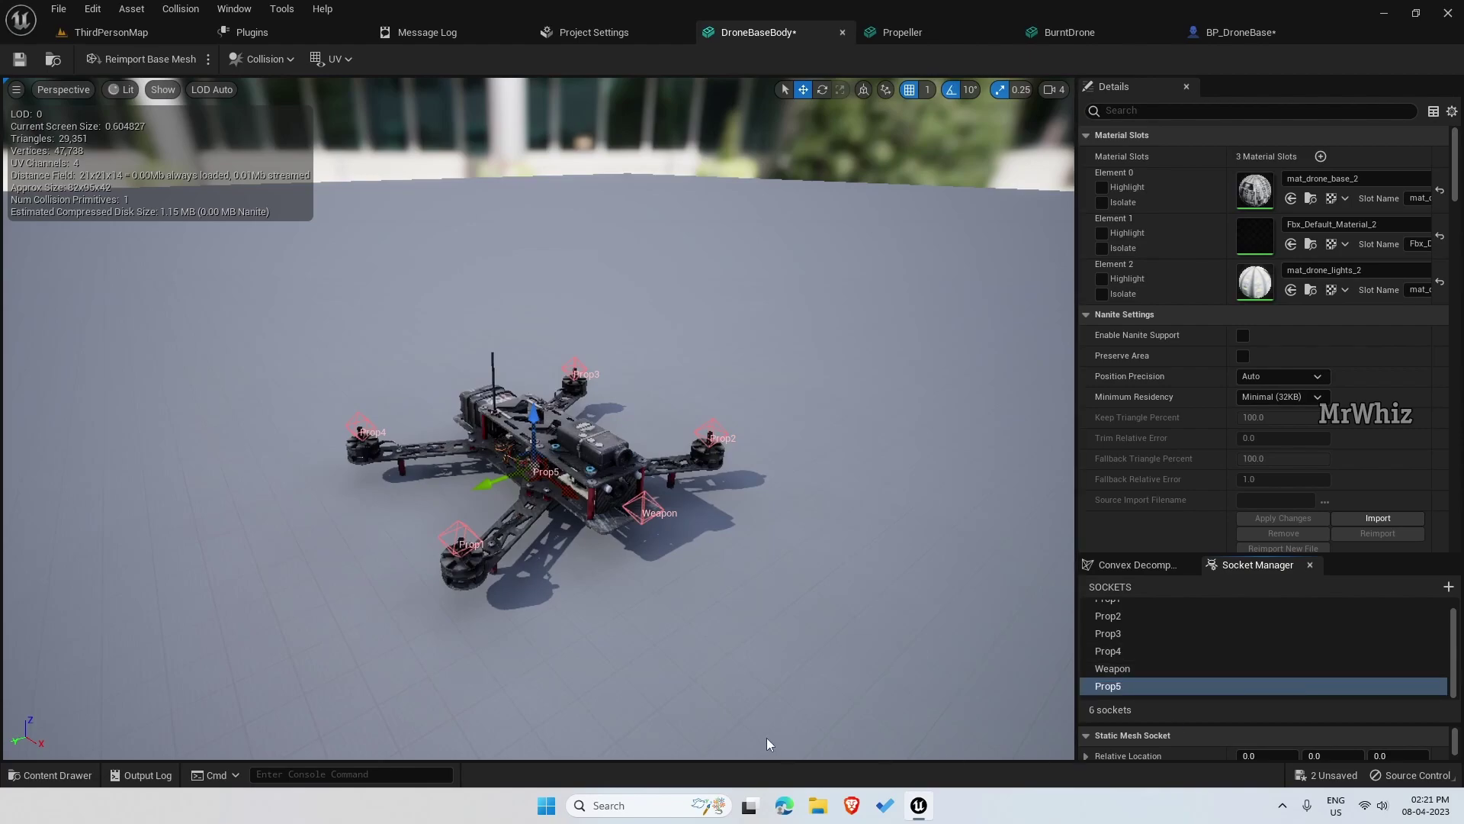
{"action": "left_click_drag", "start_coordinate": [488, 484], "coordinate": [366, 519]}
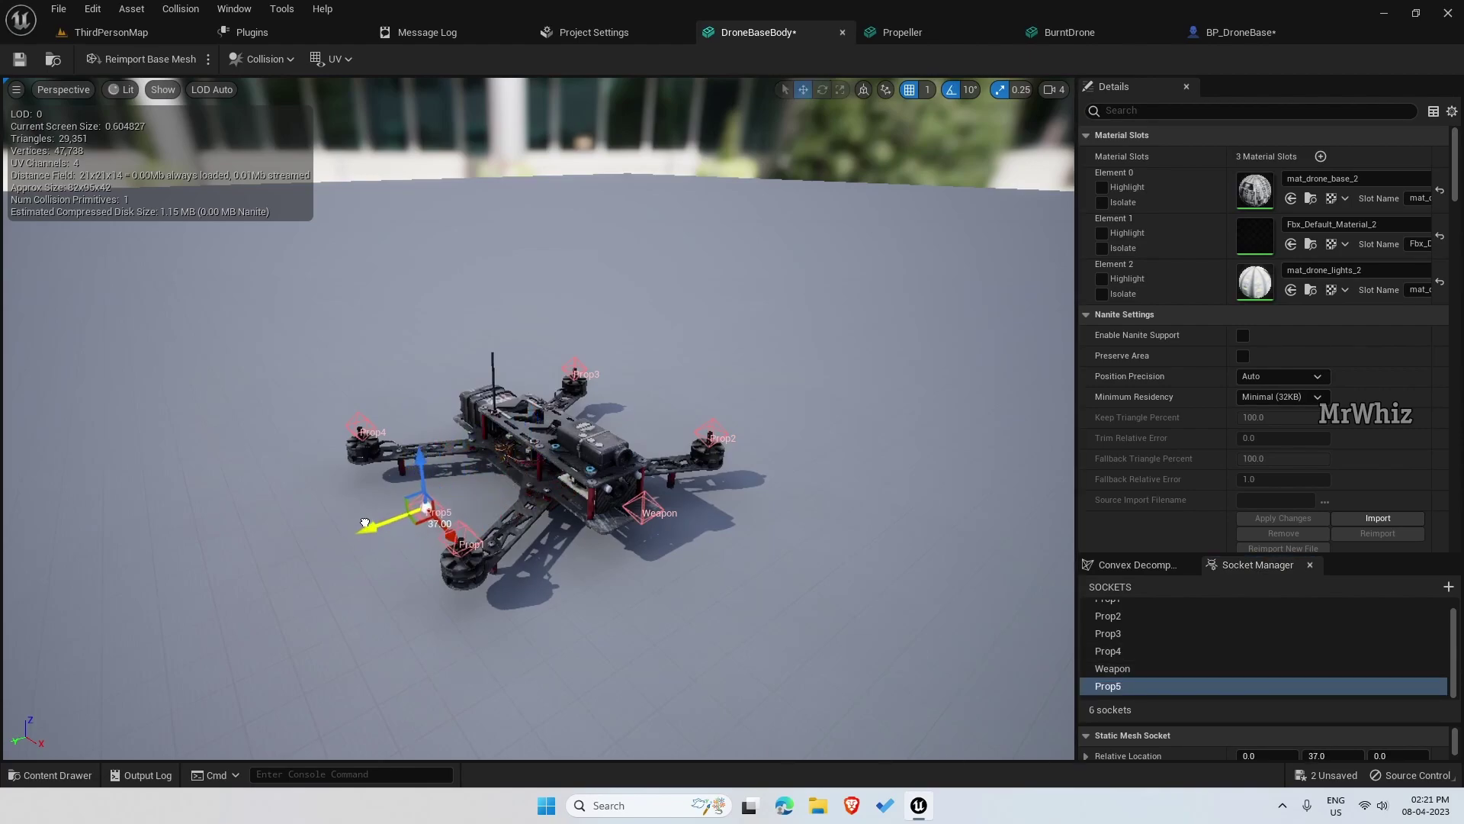
Delete the Prop5 socket from the drone body mesh.
{"action": "right_click", "coordinate": [1161, 686]}
{"action": "left_click", "coordinate": [1191, 698]}
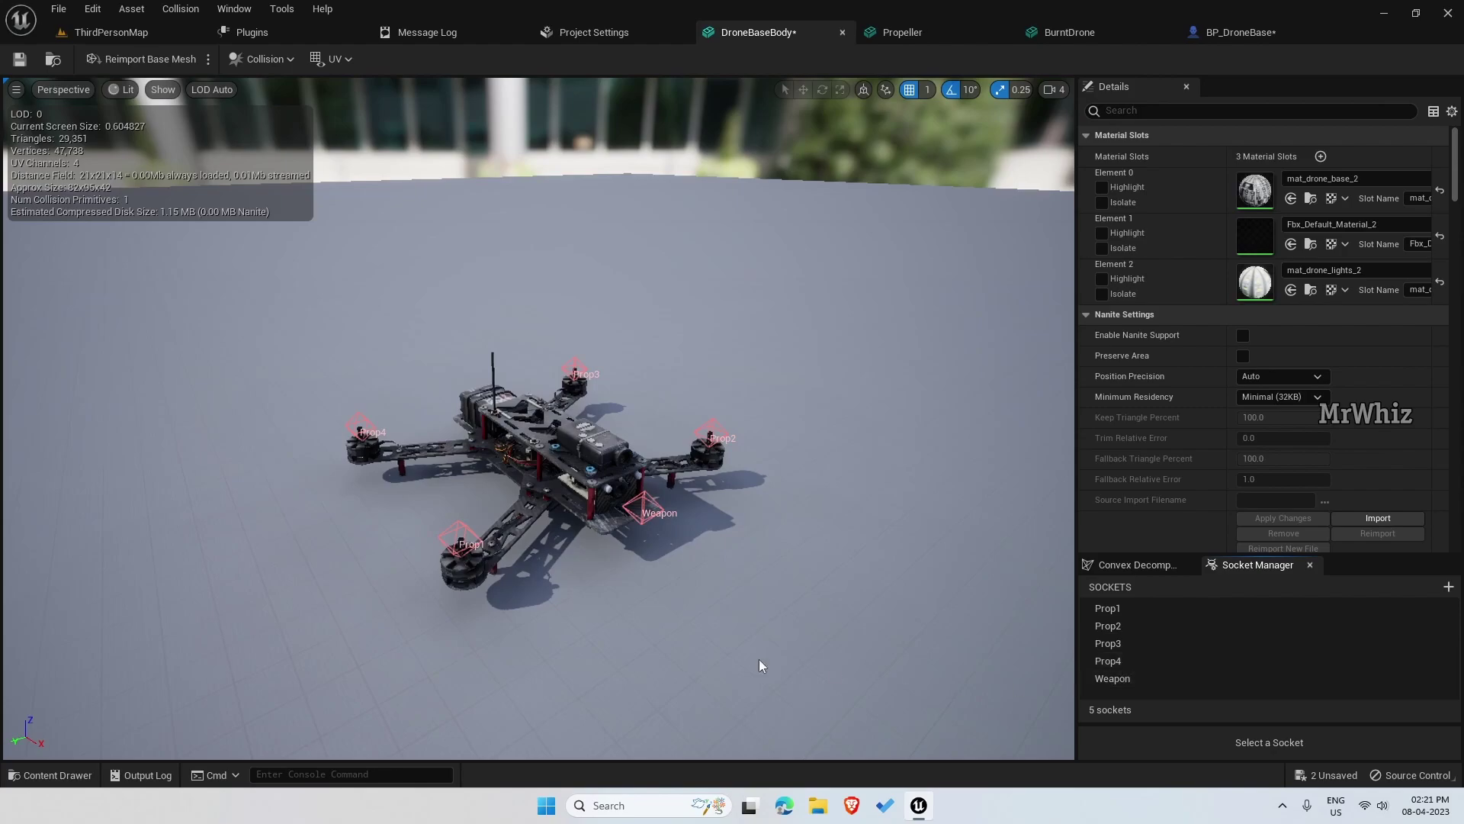
Examine the placement of the propeller and weapon sockets on the drone body from several angles.
{"action": "scroll", "coordinate": [652, 644], "scroll_direction": "up", "scroll_amount": 5}
{"action": "scroll", "coordinate": [604, 639], "scroll_direction": "down", "scroll_amount": 5}
{"action": "left_click_drag", "start_coordinate": [603, 638], "coordinate": [512, 549]}
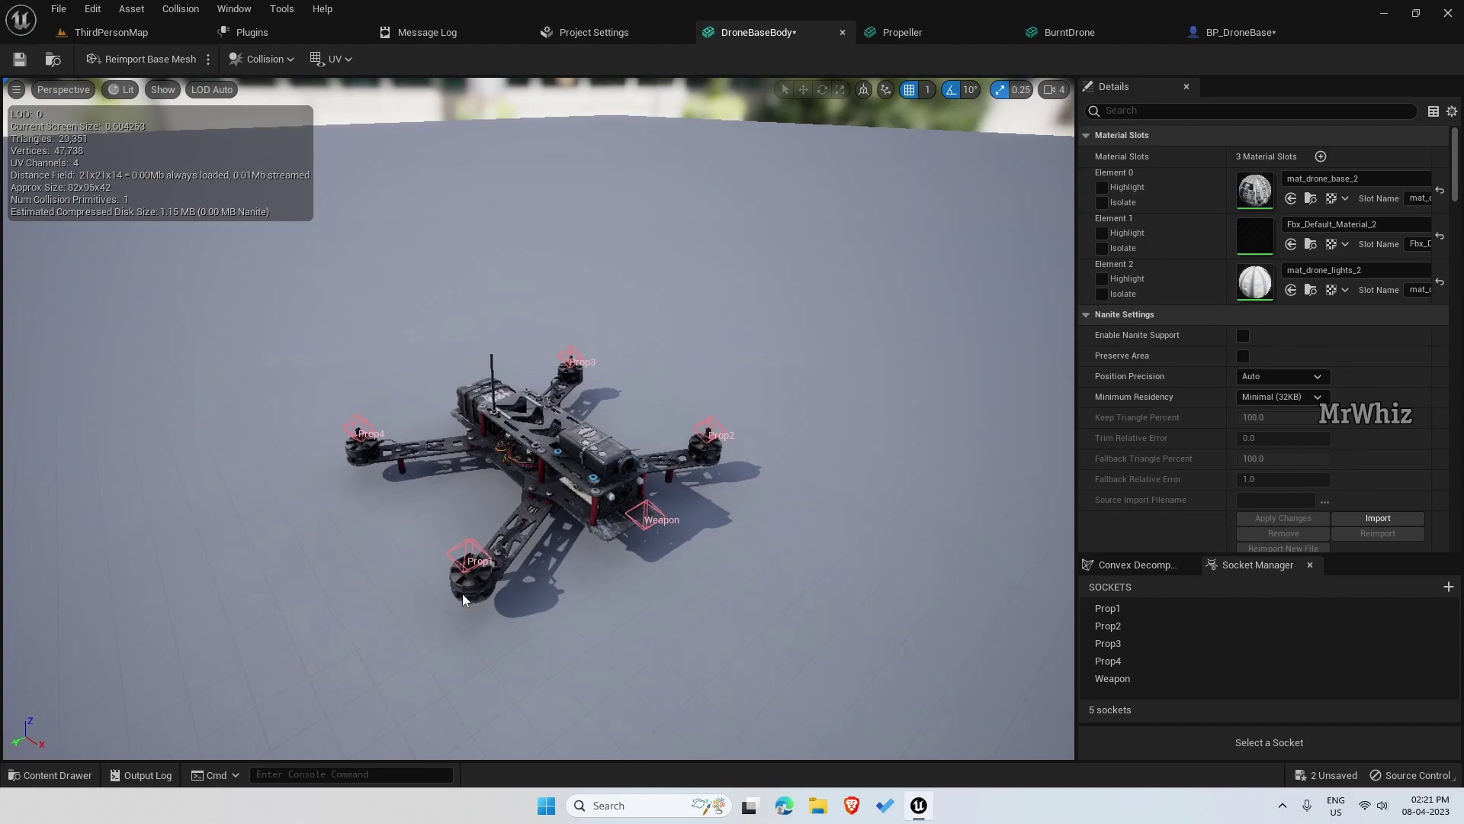
{"action": "scroll", "coordinate": [463, 596], "scroll_direction": "up", "scroll_amount": 5}
{"action": "left_click_drag", "start_coordinate": [576, 633], "coordinate": [671, 537]}
{"action": "scroll", "coordinate": [577, 634], "scroll_direction": "down", "scroll_amount": 5}
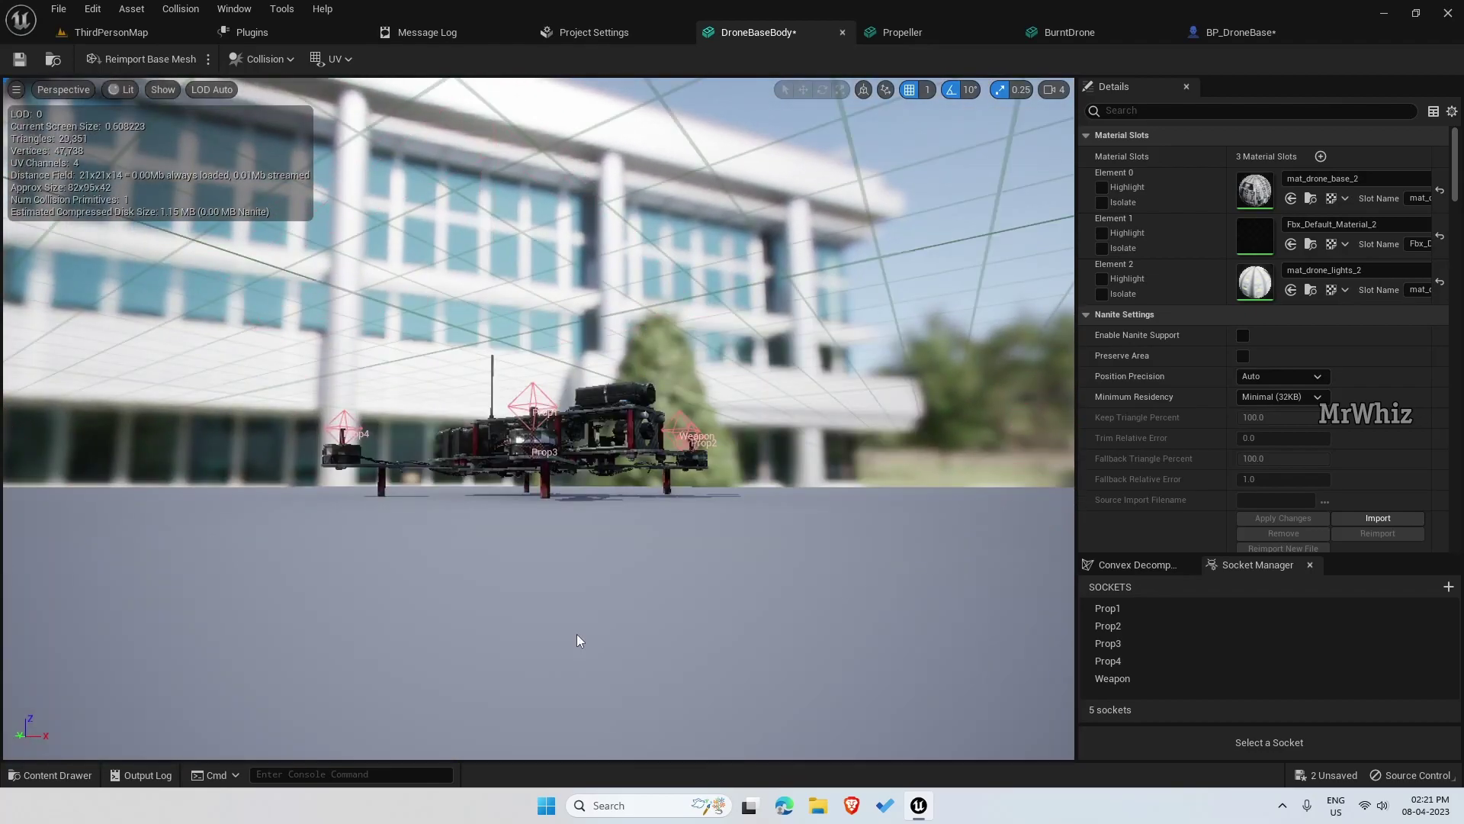
{"action": "left_click_drag", "start_coordinate": [577, 634], "coordinate": [563, 603]}
{"action": "scroll", "coordinate": [551, 528], "scroll_direction": "up", "scroll_amount": 5}
{"action": "scroll", "coordinate": [551, 527], "scroll_direction": "down", "scroll_amount": 5}
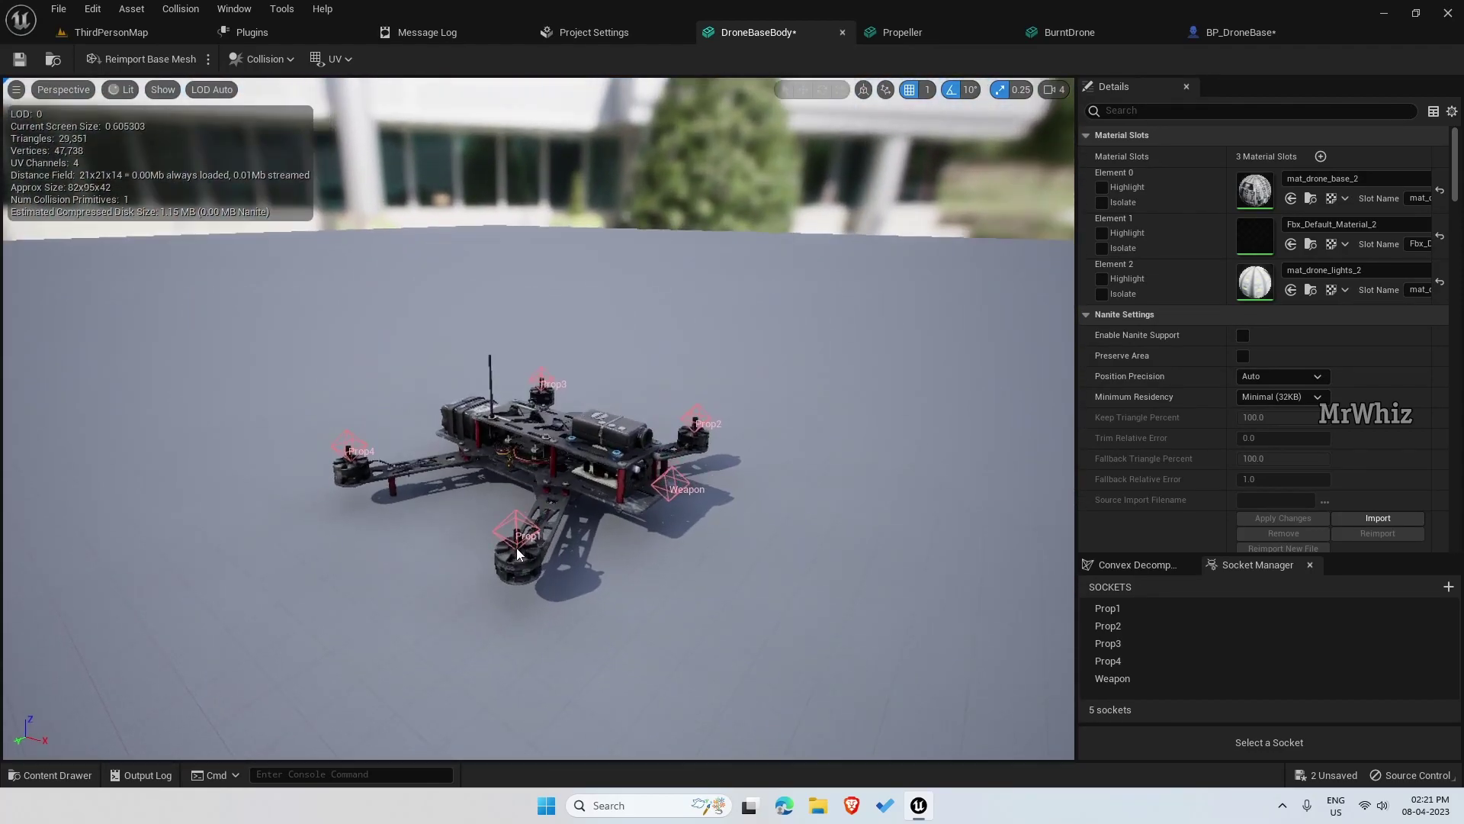
{"action": "scroll", "coordinate": [518, 550], "scroll_direction": "up", "scroll_amount": 5}
{"action": "scroll", "coordinate": [518, 551], "scroll_direction": "down", "scroll_amount": 5}
{"action": "scroll", "coordinate": [521, 551], "scroll_direction": "up", "scroll_amount": 3}
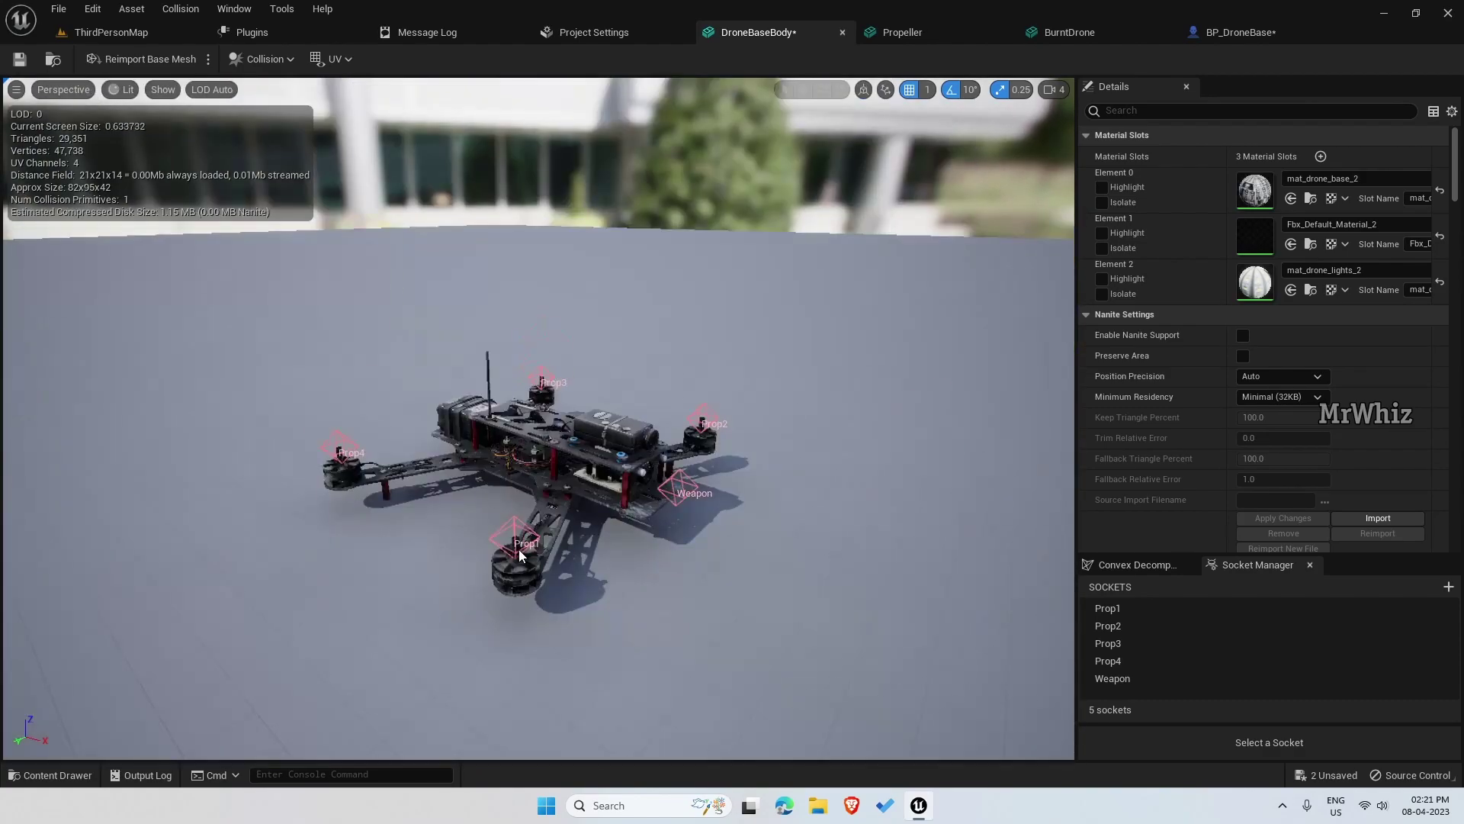
Set the mesh viewport's camera speed to 1 and fly in for a close view of the Prop1 socket.
{"action": "left_click", "coordinate": [1055, 89]}
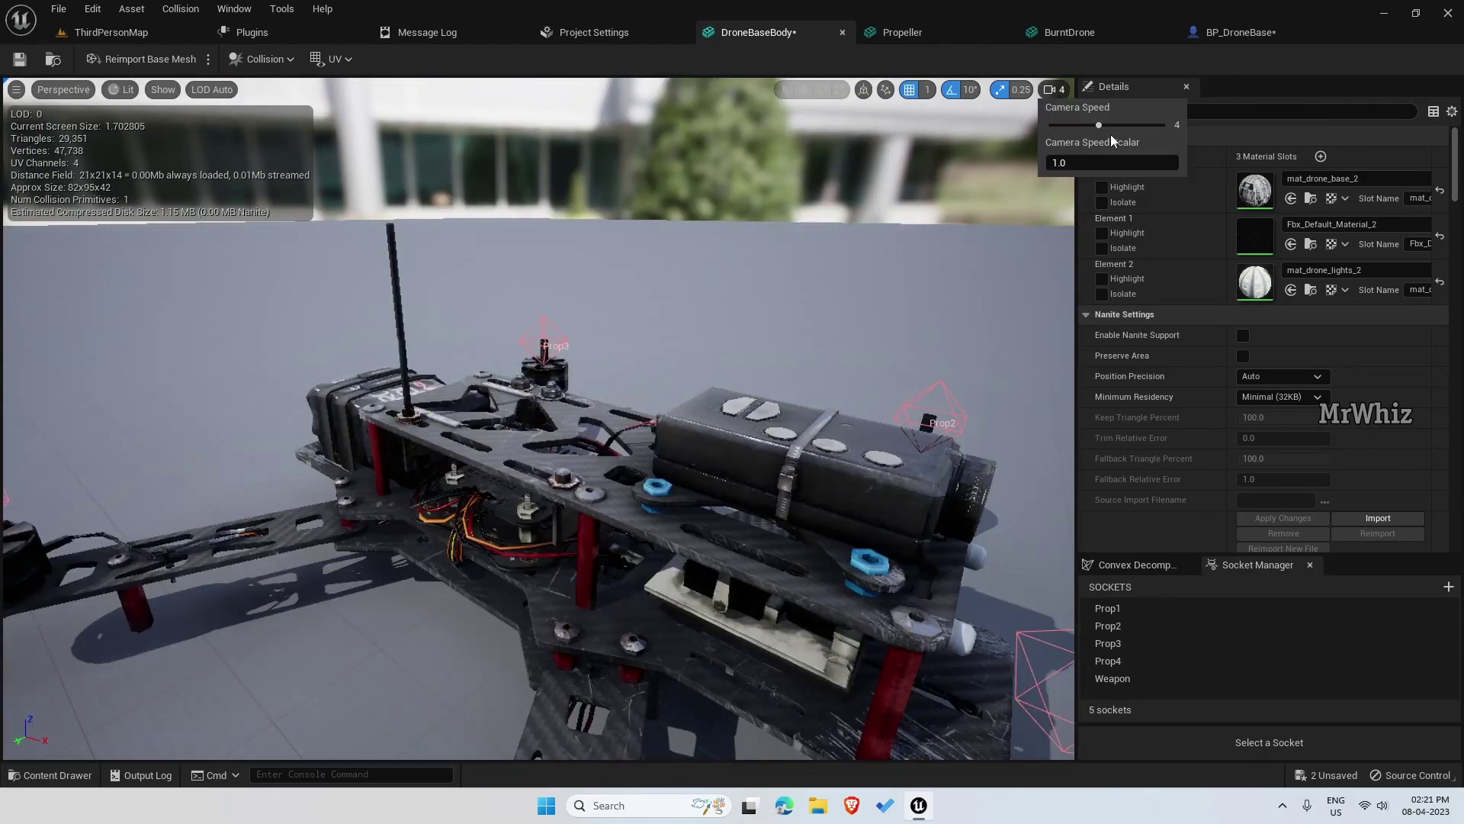
{"action": "left_click_drag", "start_coordinate": [1100, 124], "coordinate": [1051, 126]}
{"action": "right_click_drag", "start_coordinate": [599, 583], "coordinate": [599, 583]}
{"action": "key", "text": "w"}
{"action": "key", "text": "s"}
{"action": "key", "text": "q"}
{"action": "right_click_drag", "start_coordinate": [730, 178], "coordinate": [730, 178]}
{"action": "key", "text": "s"}
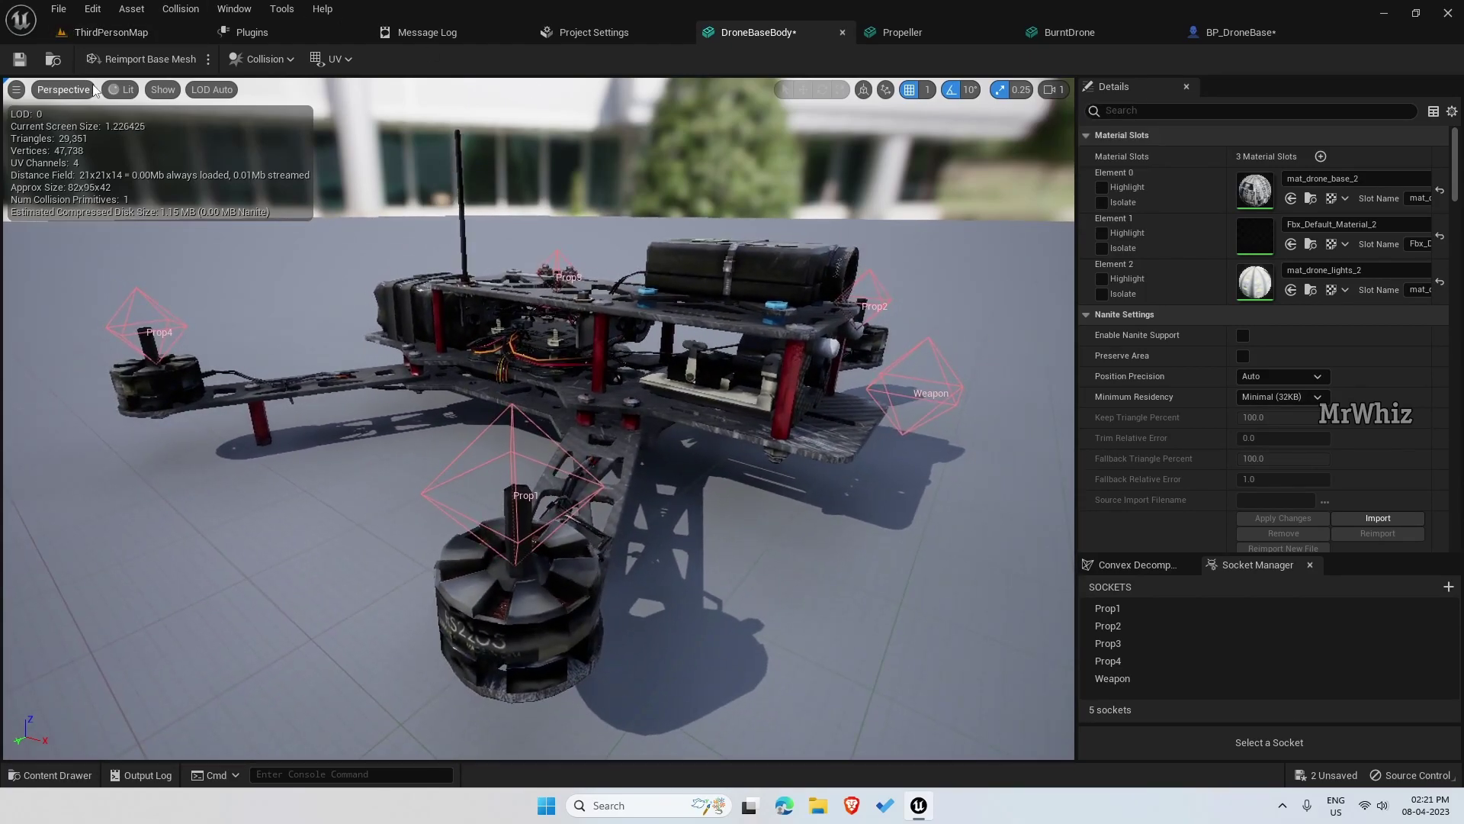
Check the propeller and weapon socket placement on the drone body from the top view and save the mesh.
{"action": "left_click", "coordinate": [95, 90]}
{"action": "left_click", "coordinate": [89, 150]}
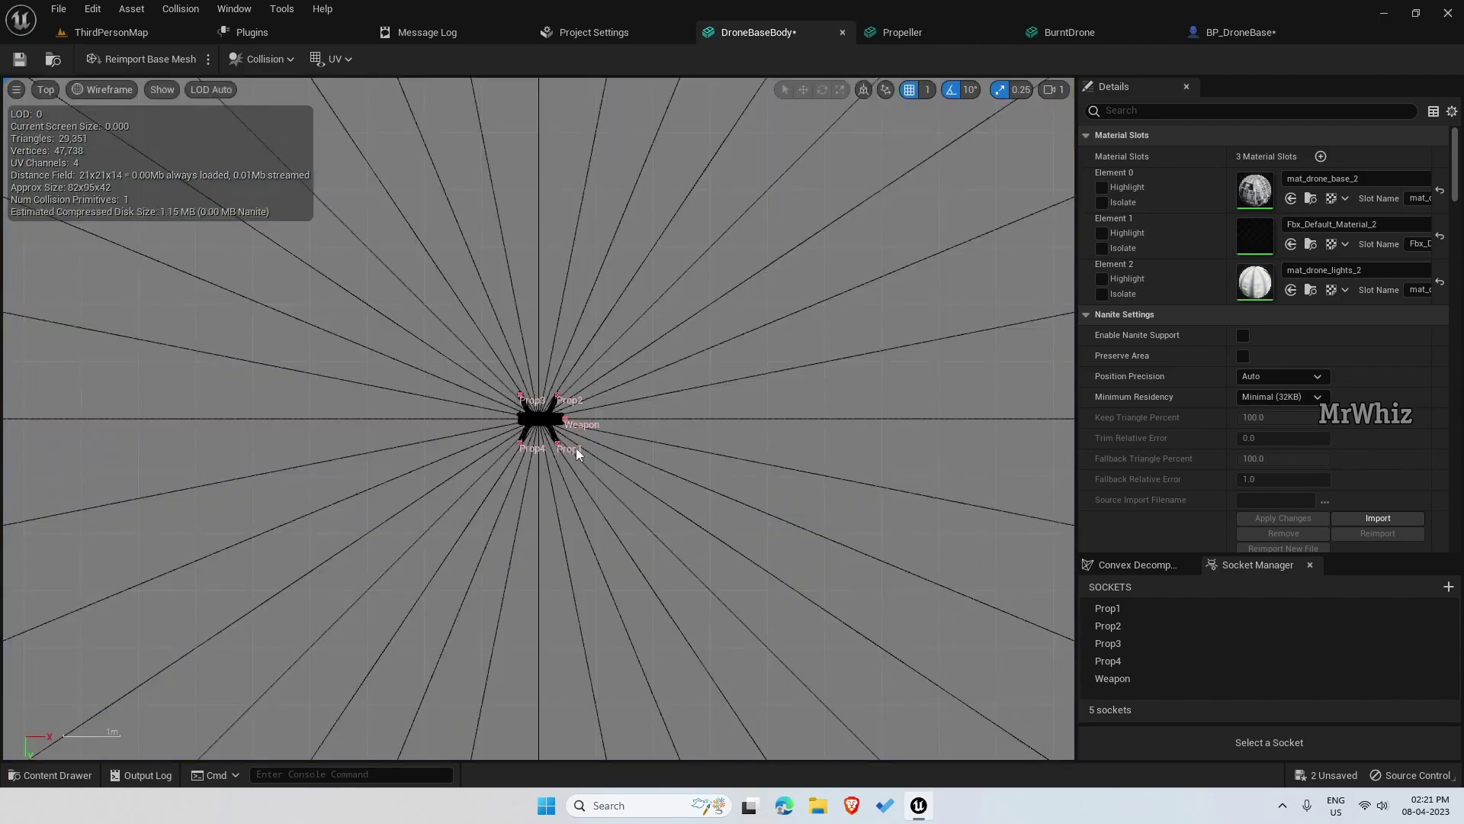
{"action": "scroll", "coordinate": [567, 453], "scroll_direction": "up", "scroll_amount": 5}
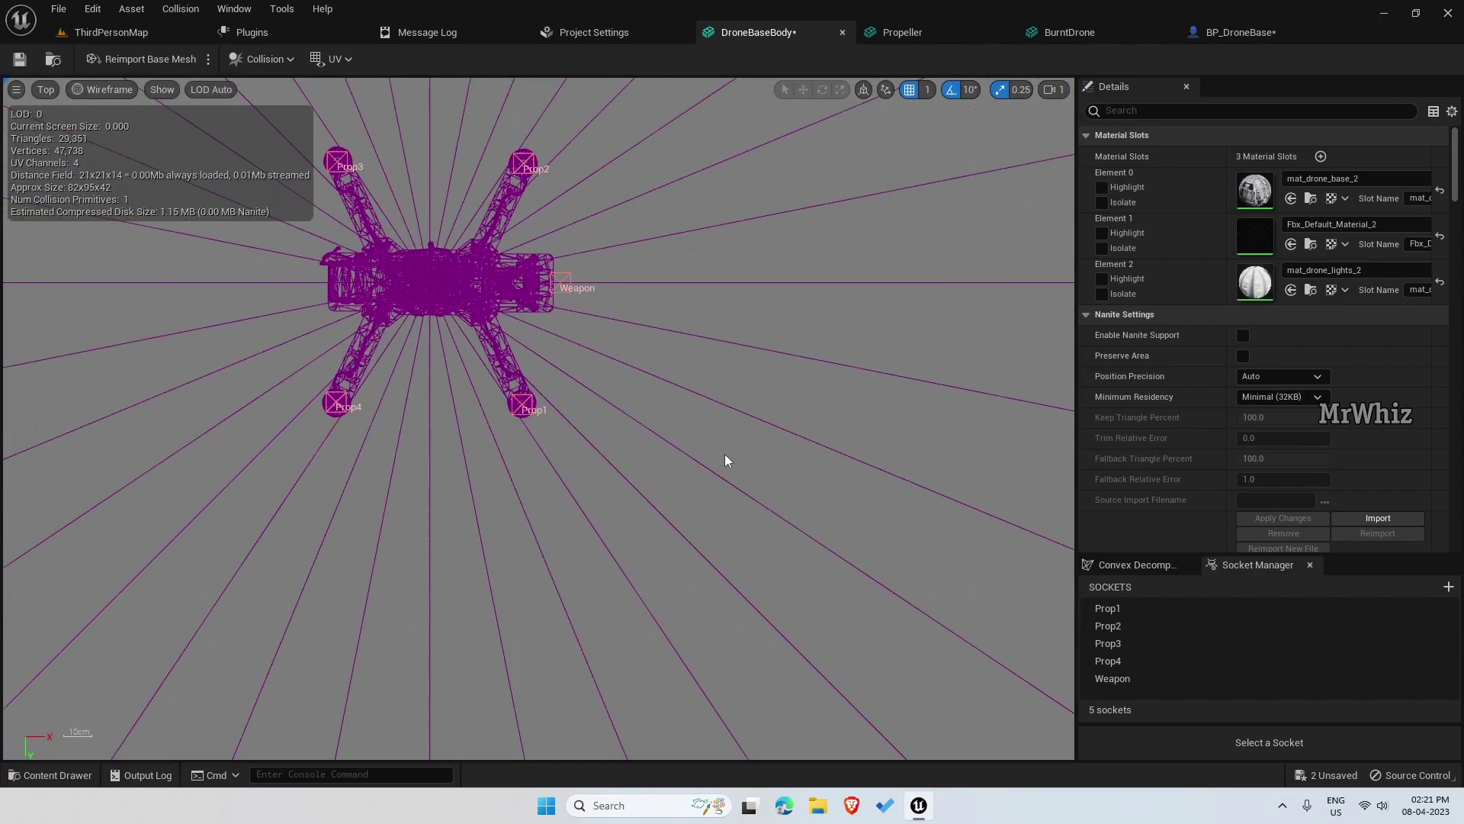
{"action": "right_click_drag", "start_coordinate": [596, 354], "coordinate": [848, 544]}
{"action": "scroll", "coordinate": [773, 528], "scroll_direction": "up", "scroll_amount": 3}
{"action": "scroll", "coordinate": [773, 528], "scroll_direction": "up", "scroll_amount": 2}
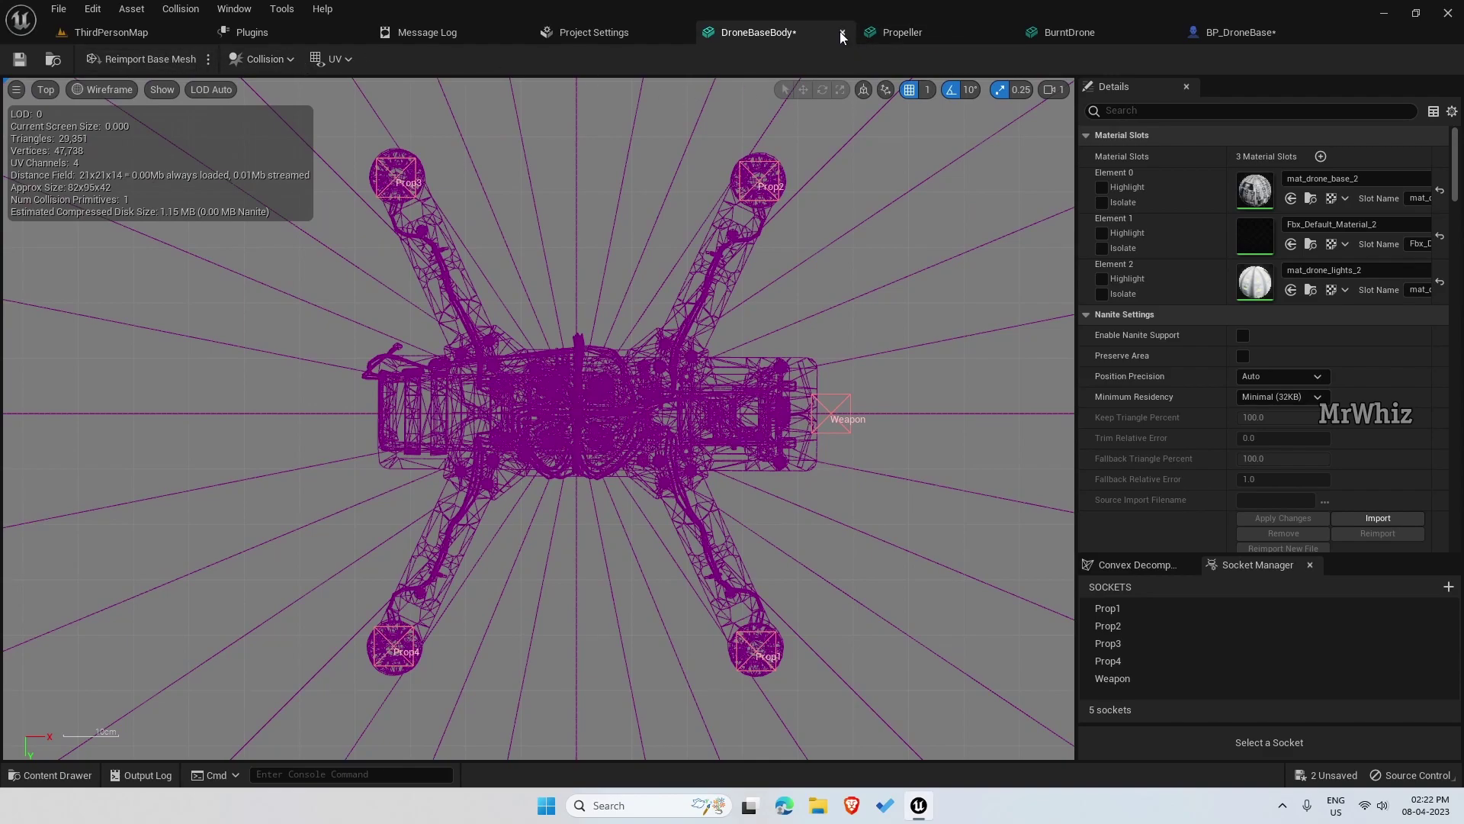
{"action": "left_click", "coordinate": [20, 59]}
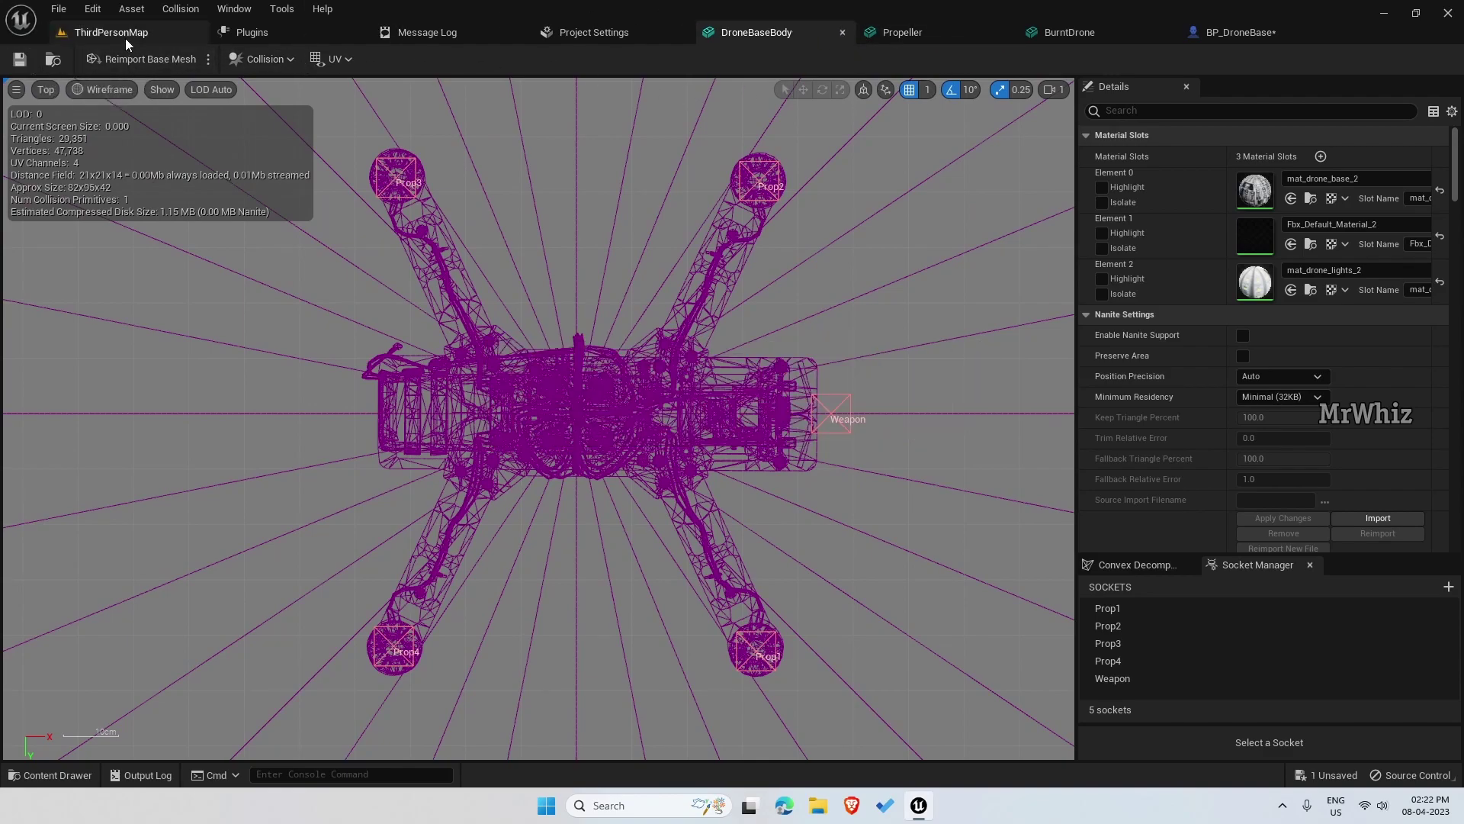
Add a static mesh component to BP_DroneBase, parent it under BaseMesh and name it Prop1.
{"action": "left_click", "coordinate": [1248, 33]}
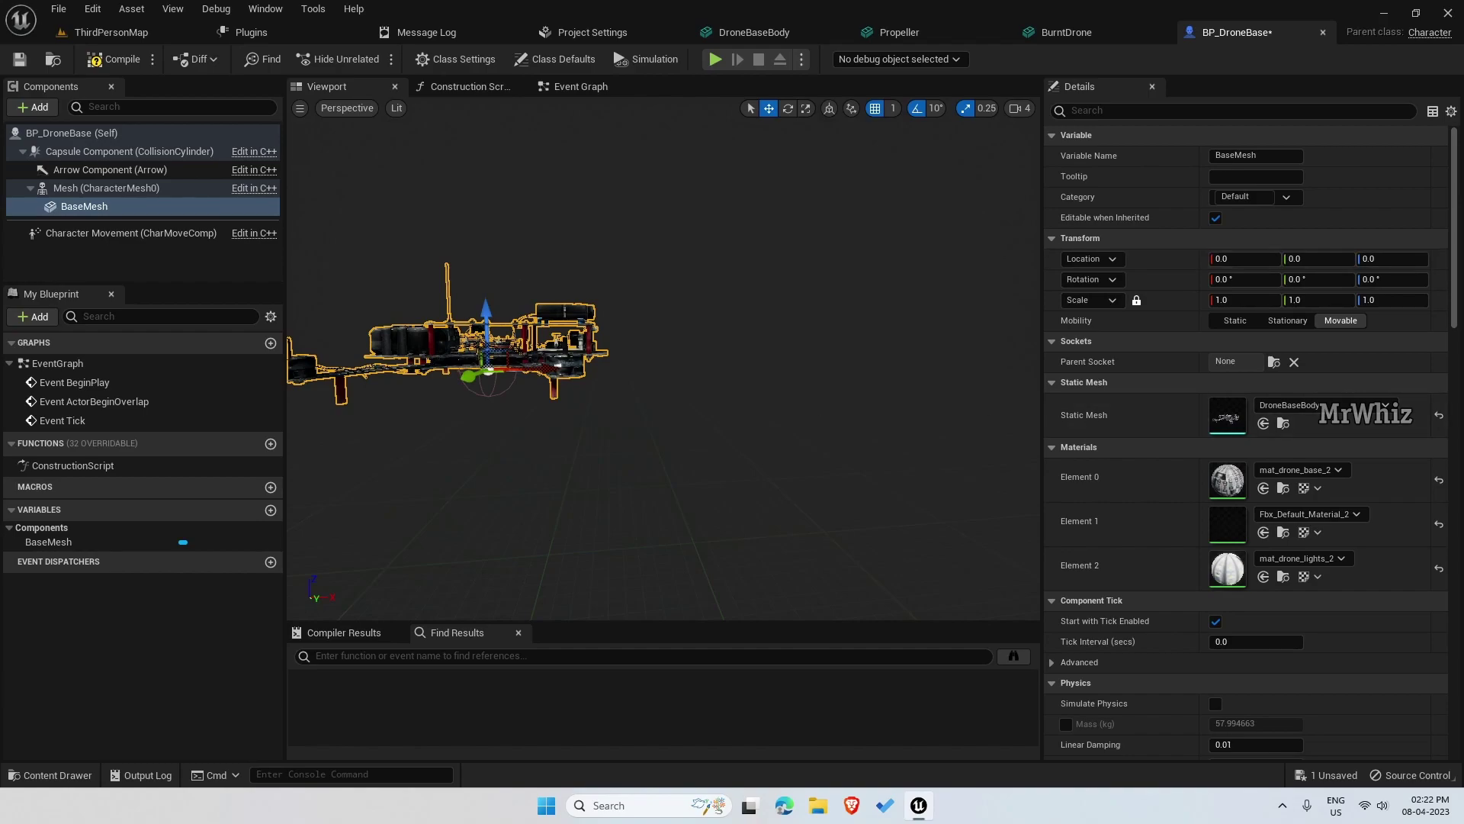
{"action": "right_click", "coordinate": [97, 193]}
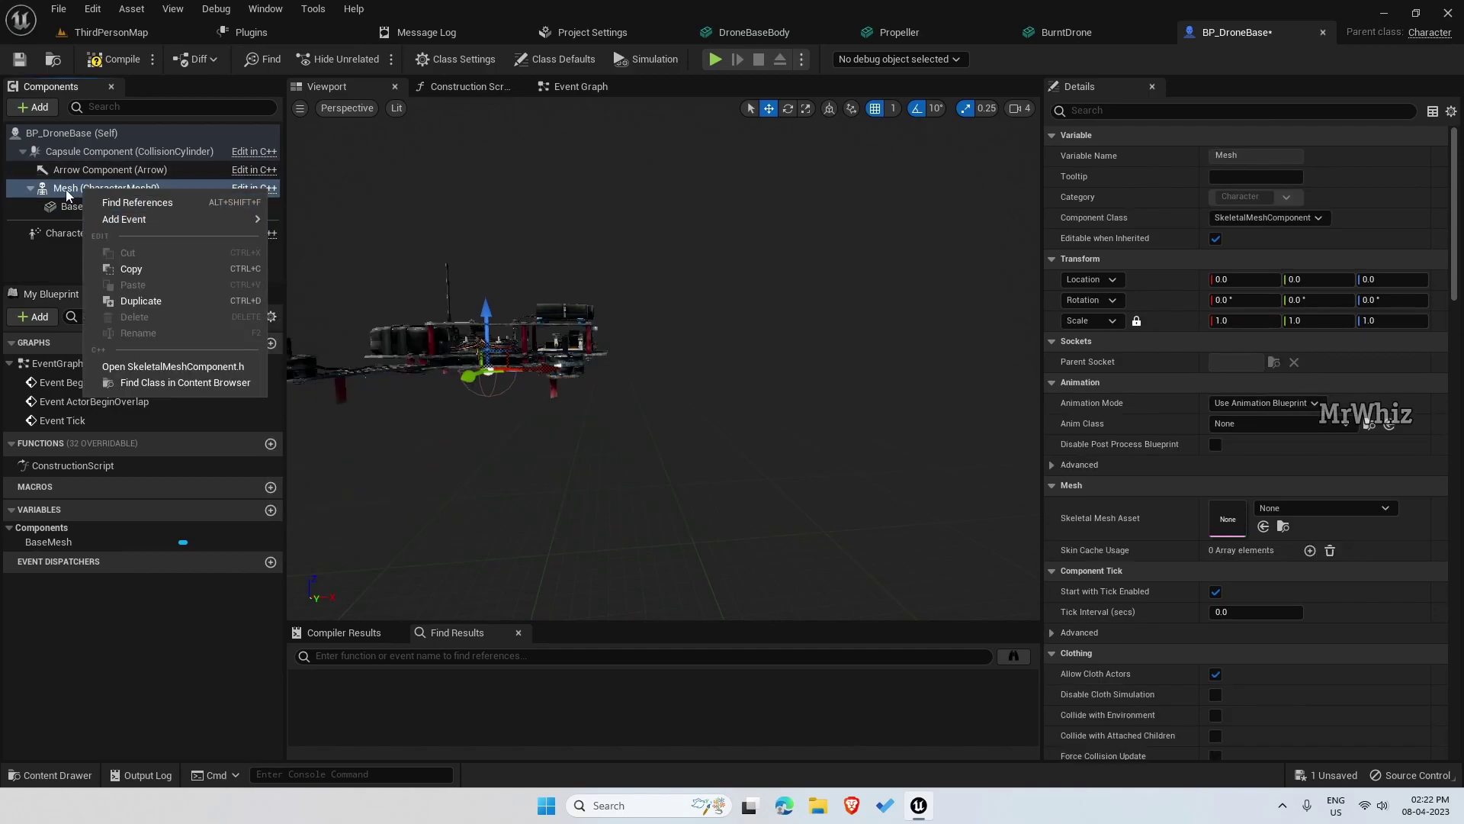
{"action": "left_click", "coordinate": [66, 191]}
{"action": "left_click", "coordinate": [40, 106]}
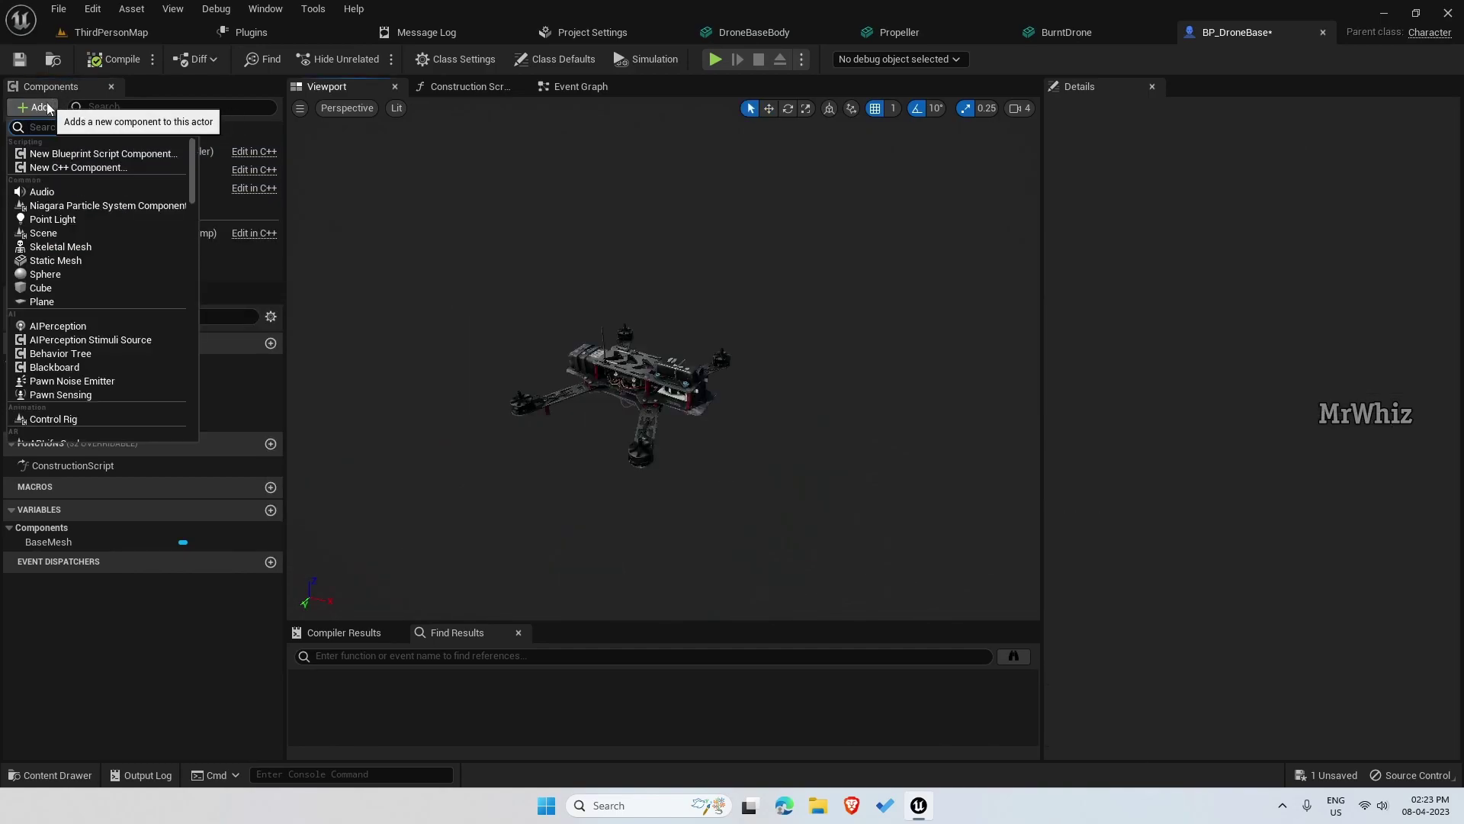
{"action": "type", "text": "stat"}
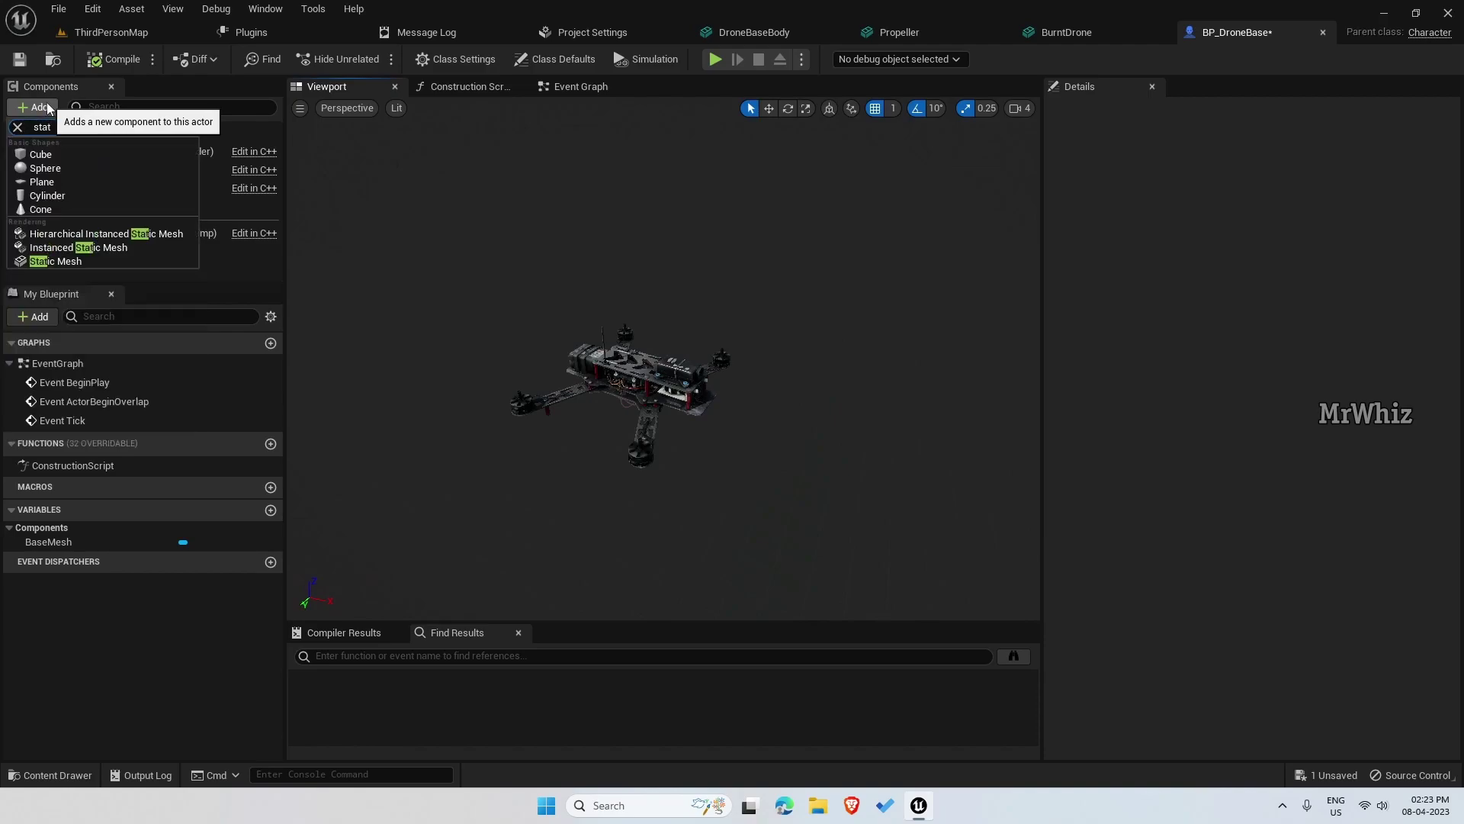
{"action": "left_click", "coordinate": [54, 260]}
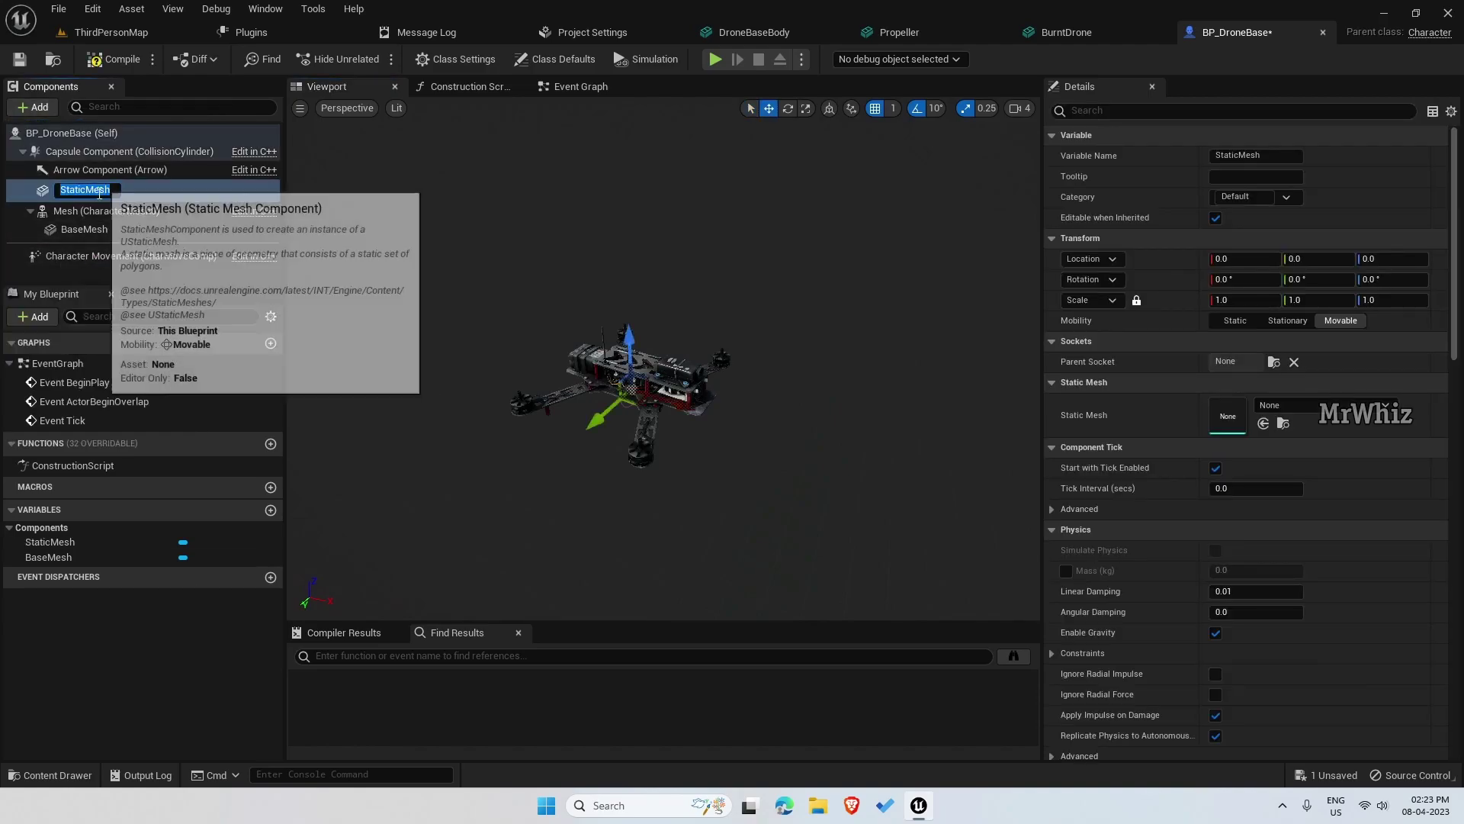
{"action": "left_click_drag", "start_coordinate": [131, 195], "coordinate": [120, 226]}
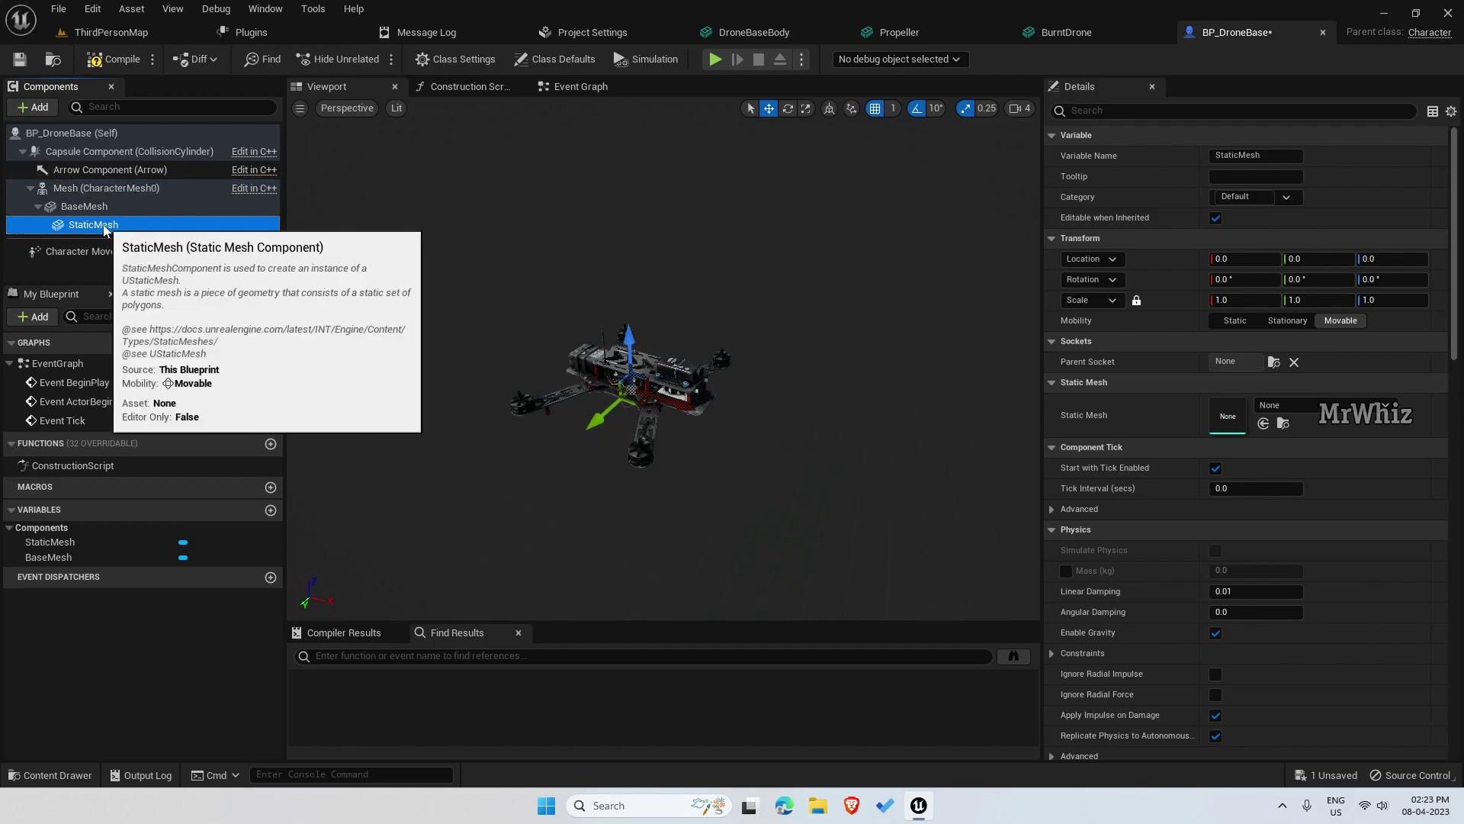
{"action": "key", "text": "F2"}
{"action": "type", "text": "Prop1"}
{"action": "key", "text": "Return"}
Duplicate the Prop1 component as Prop2, Prop3 and Prop4, plus one more copy named Weapon.
{"action": "key", "text": "ctrl+d"}
{"action": "key", "text": "ctrl+d"}
{"action": "key", "text": "ctrl+d"}
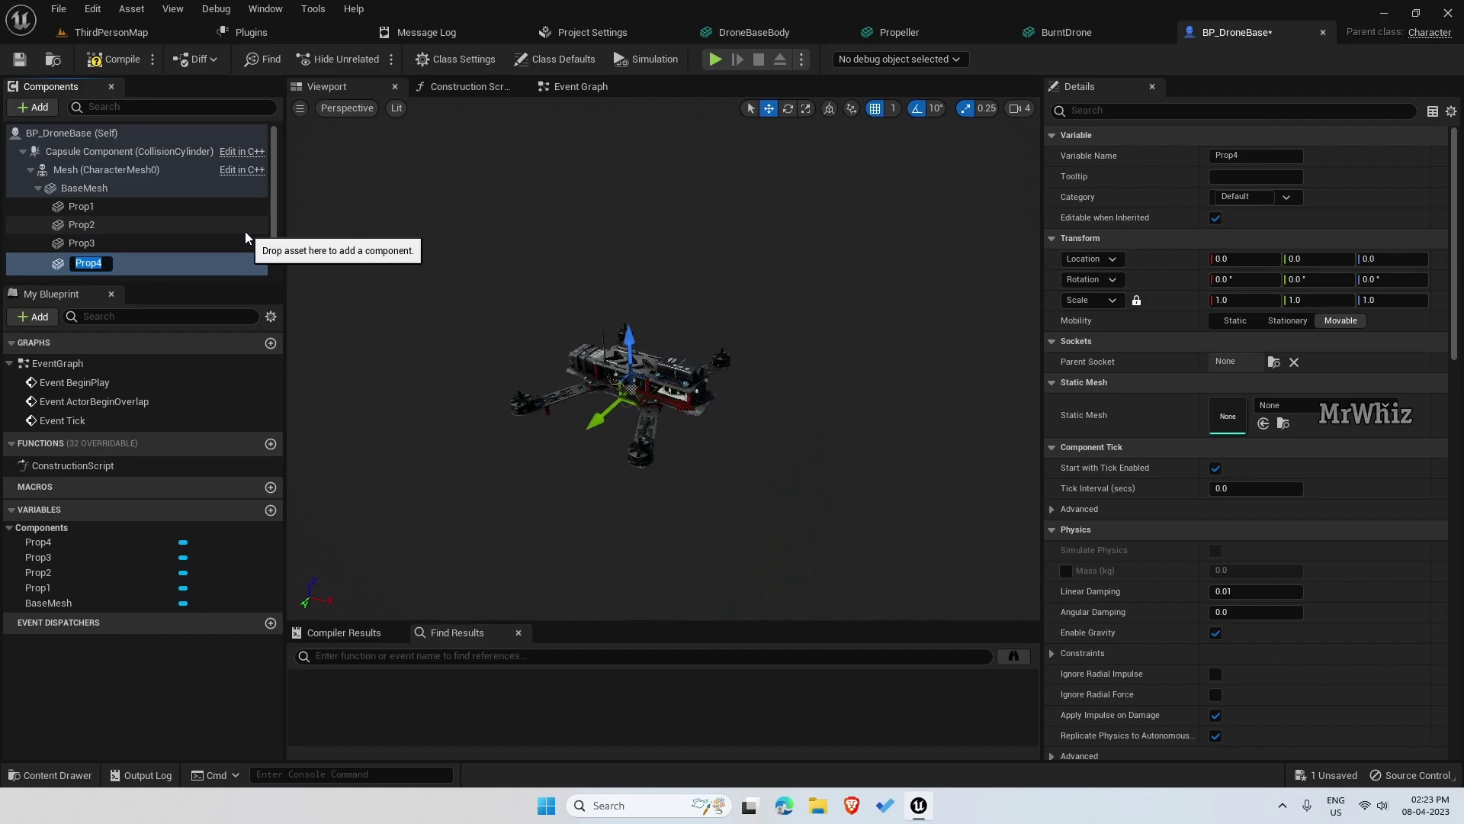
{"action": "key", "text": "ctrl+d"}
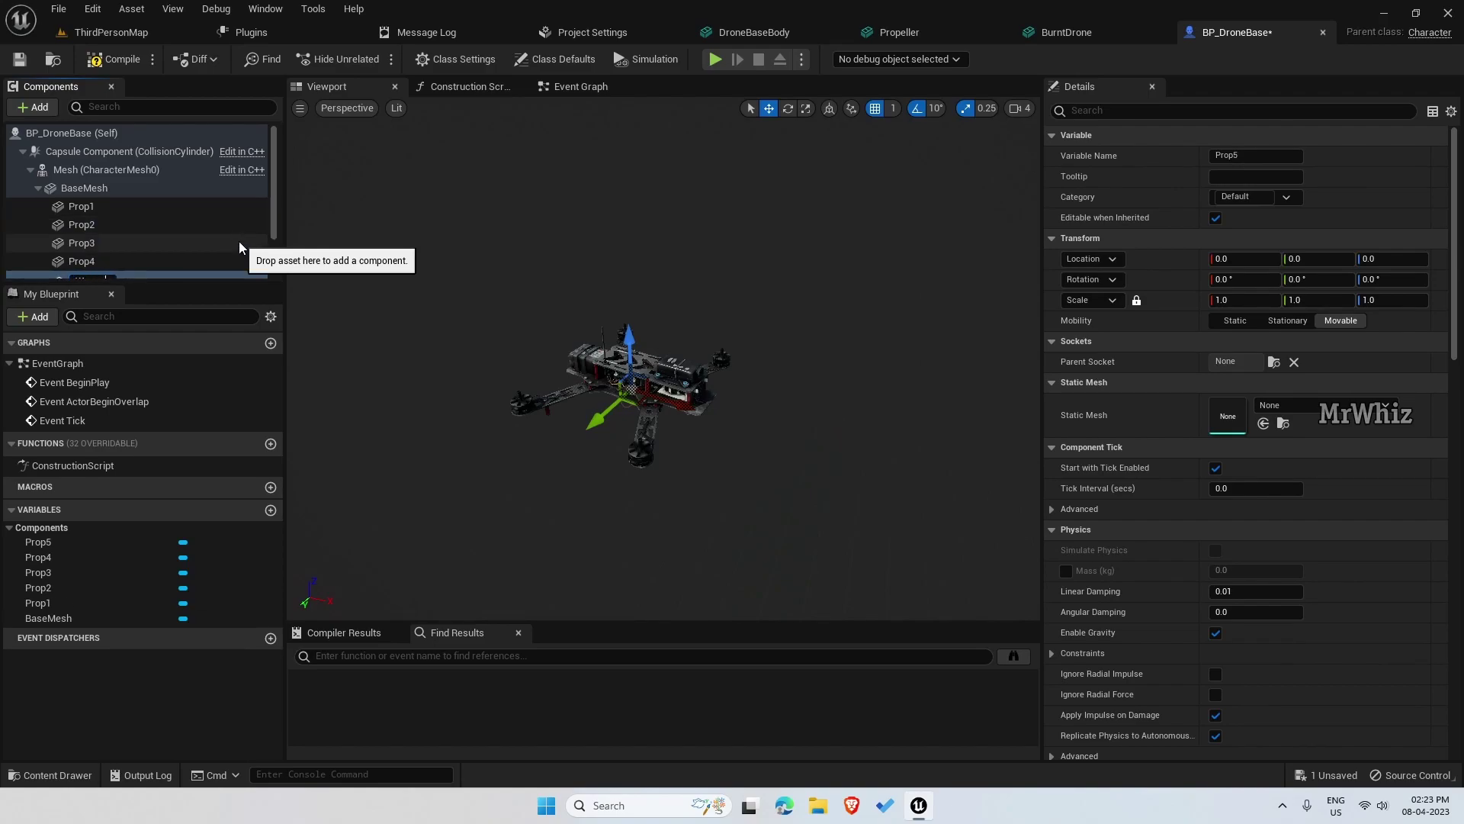
{"action": "key", "text": "Return"}
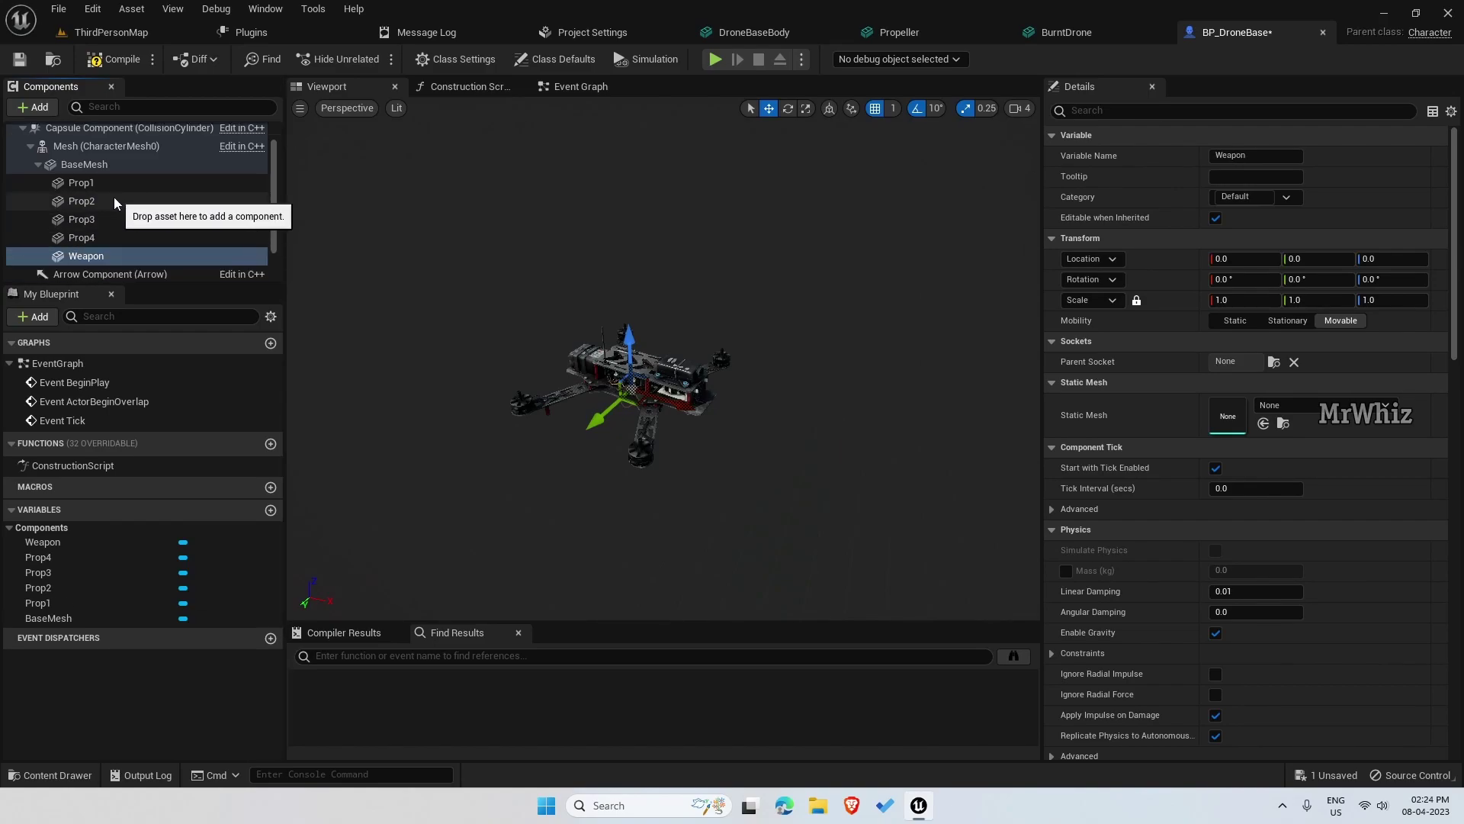
Set the parent sockets of the Prop1 and Prop2 components to the Prop1 and Prop2 sockets respectively.
{"action": "left_click", "coordinate": [109, 184]}
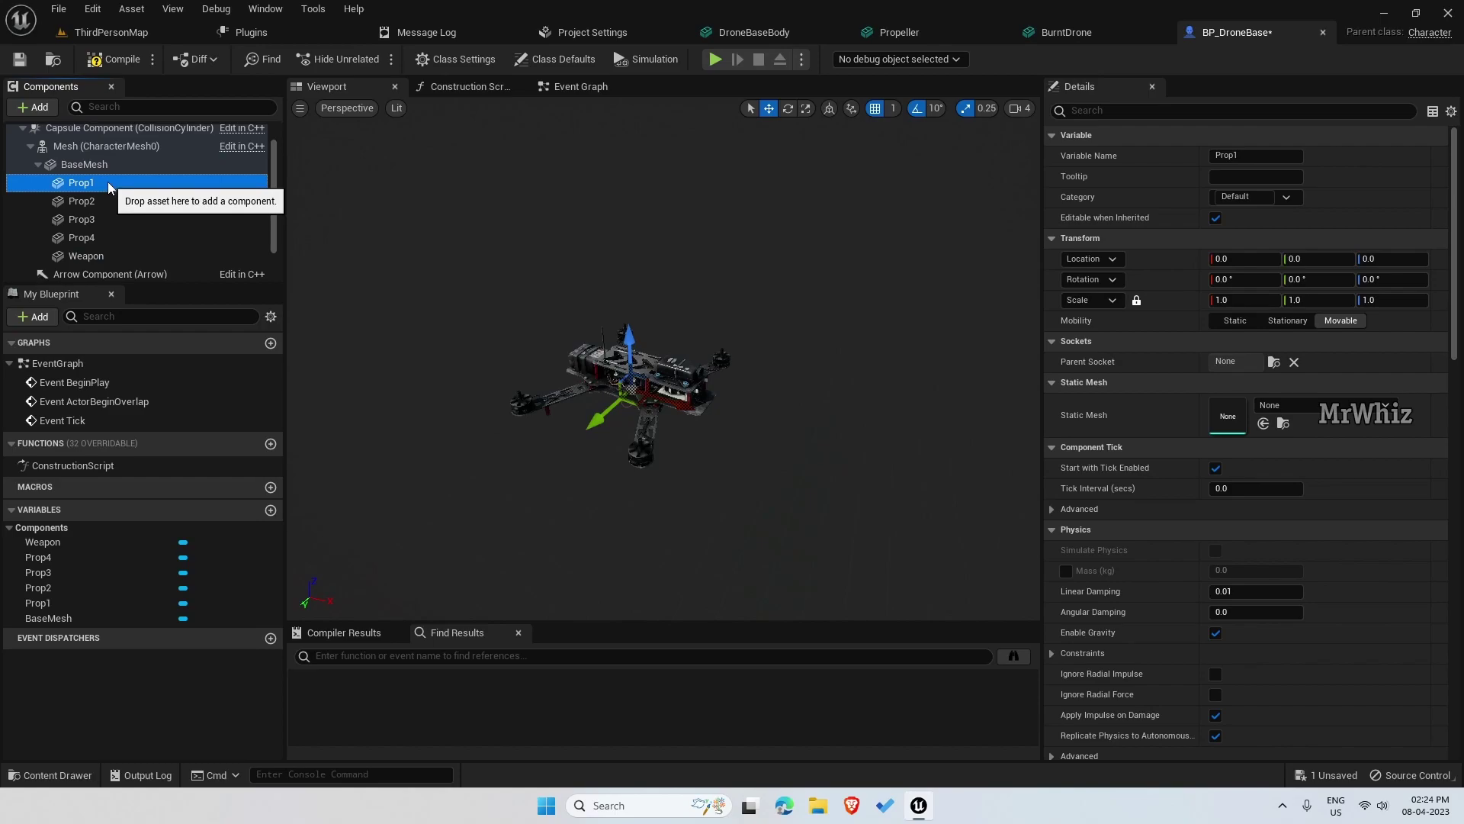
{"action": "left_click", "coordinate": [1274, 362]}
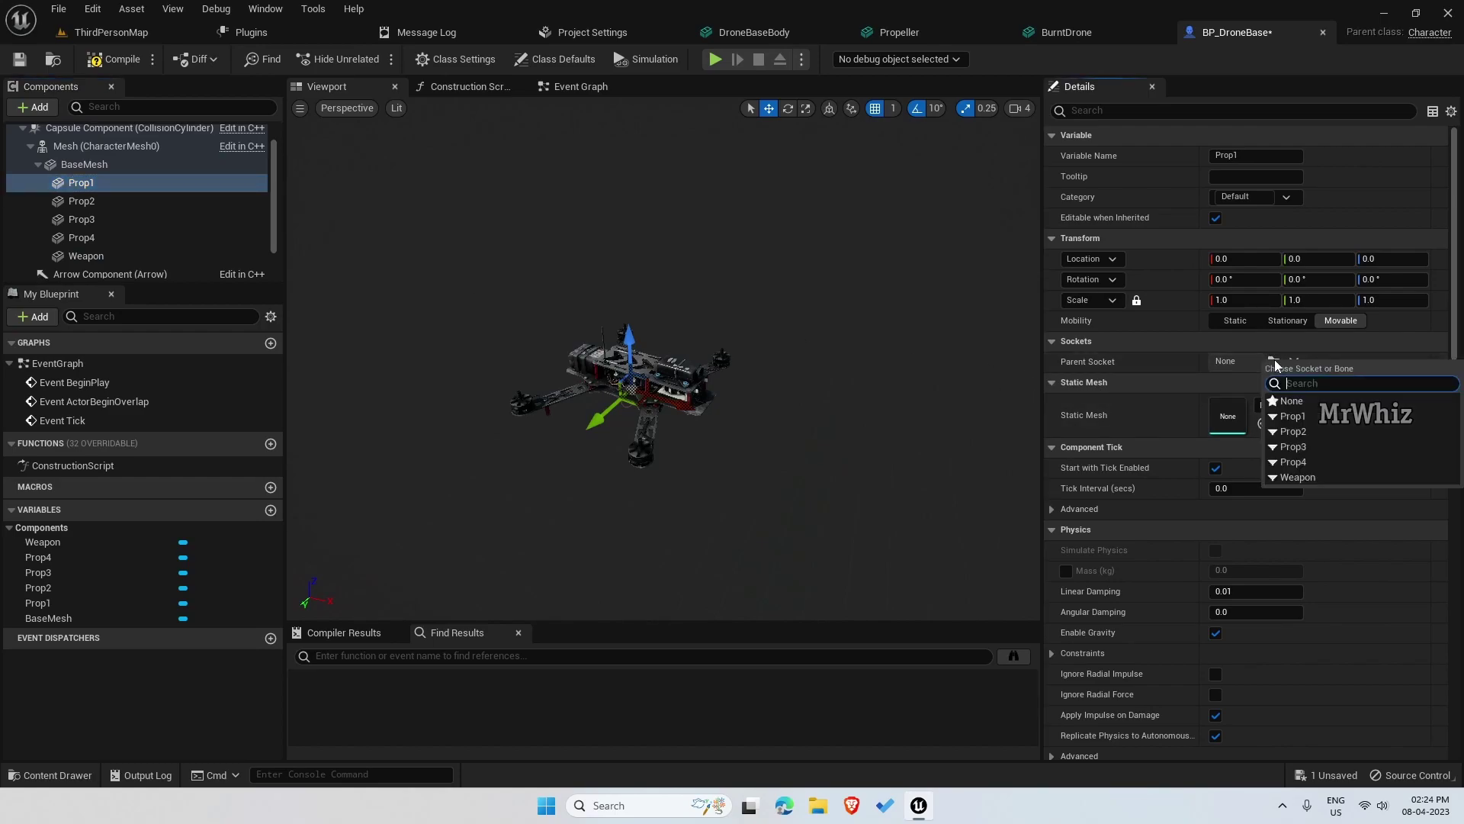
{"action": "left_click", "coordinate": [1289, 419]}
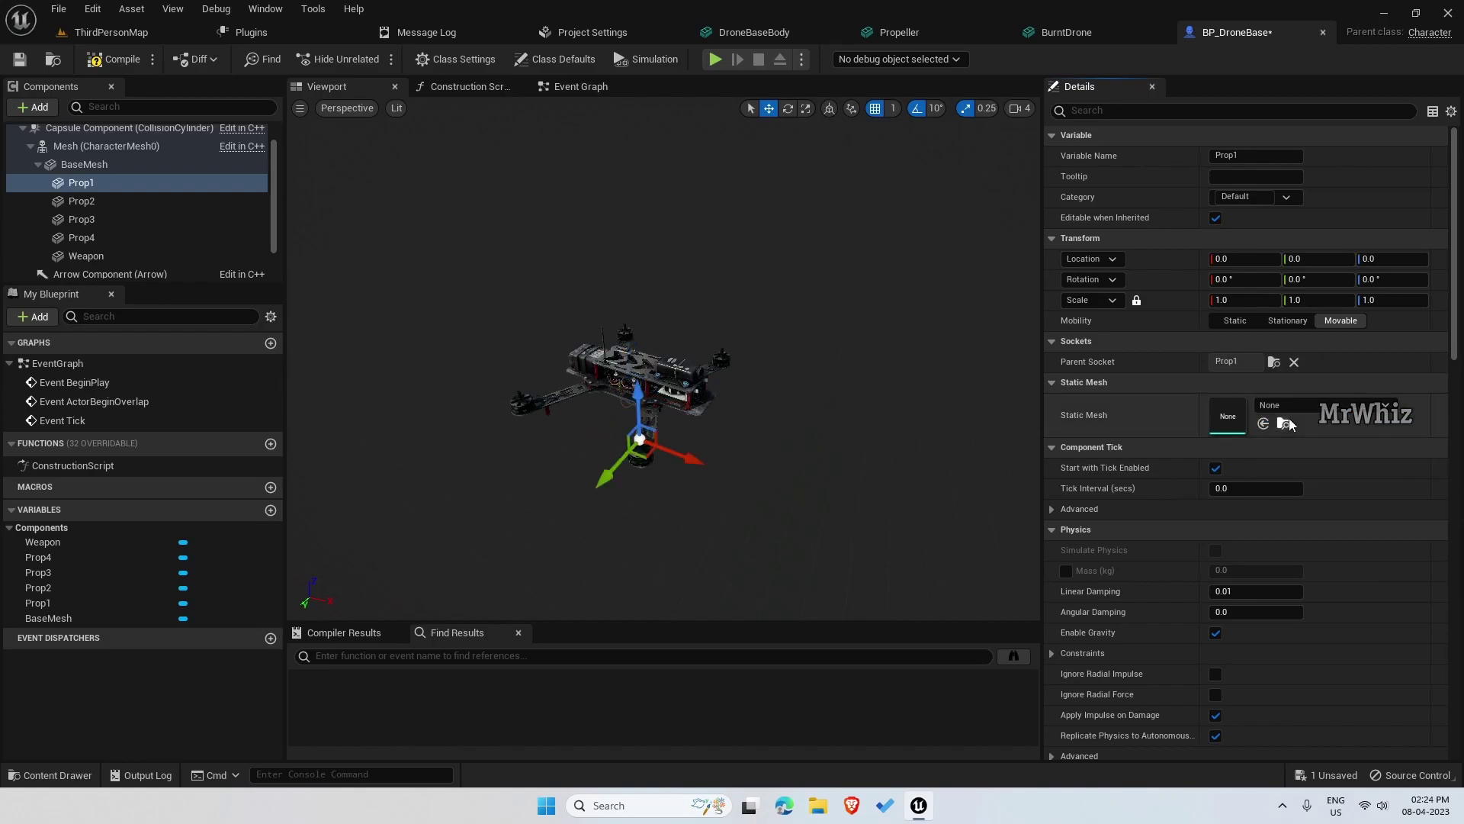
{"action": "left_click", "coordinate": [99, 202]}
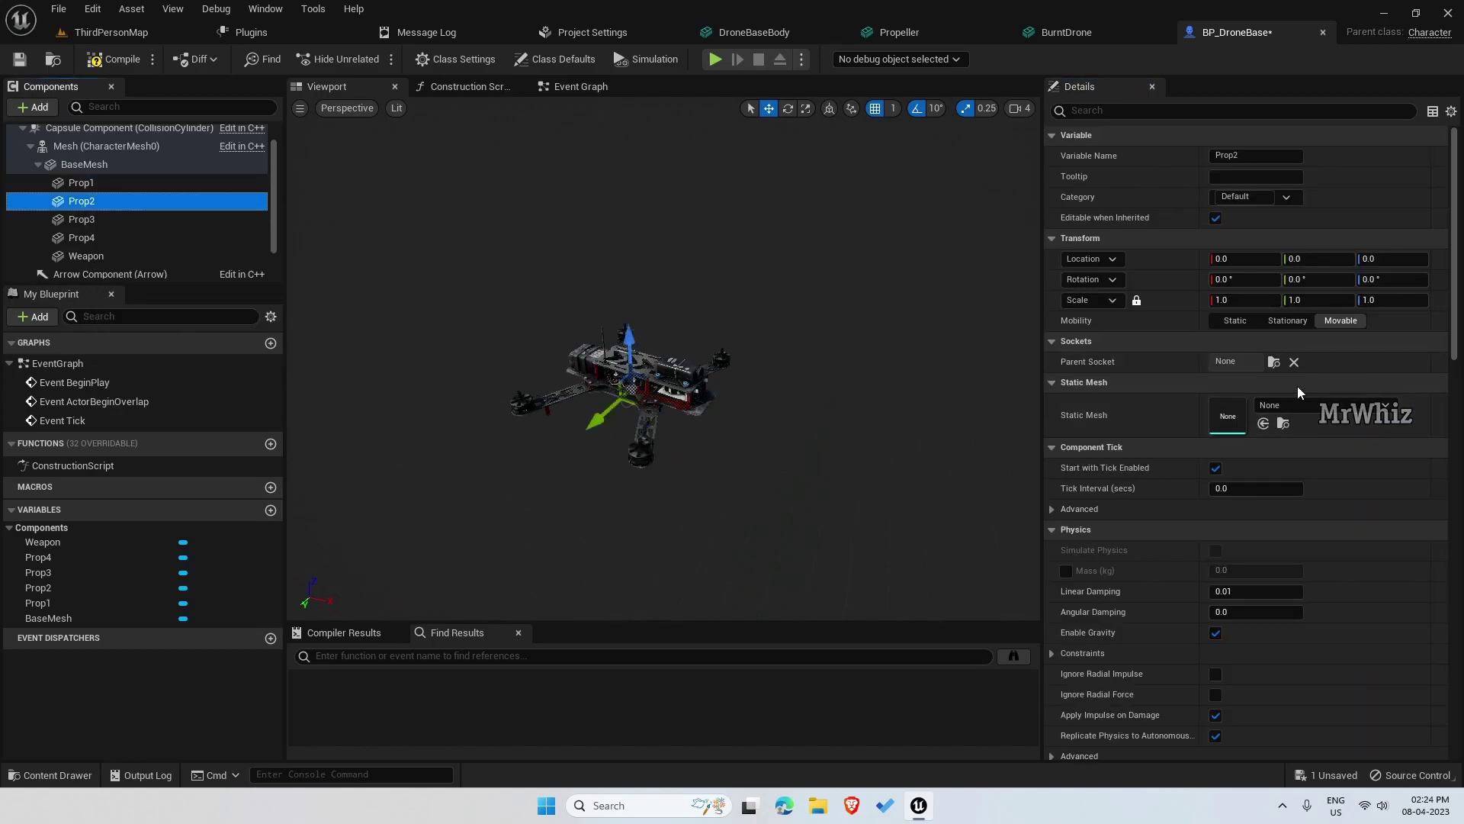
{"action": "left_click", "coordinate": [1274, 362]}
{"action": "left_click", "coordinate": [1294, 435]}
Set the parent sockets of the Prop3 and Prop4 components to the Prop3 and Prop4 sockets respectively.
{"action": "left_click", "coordinate": [84, 219]}
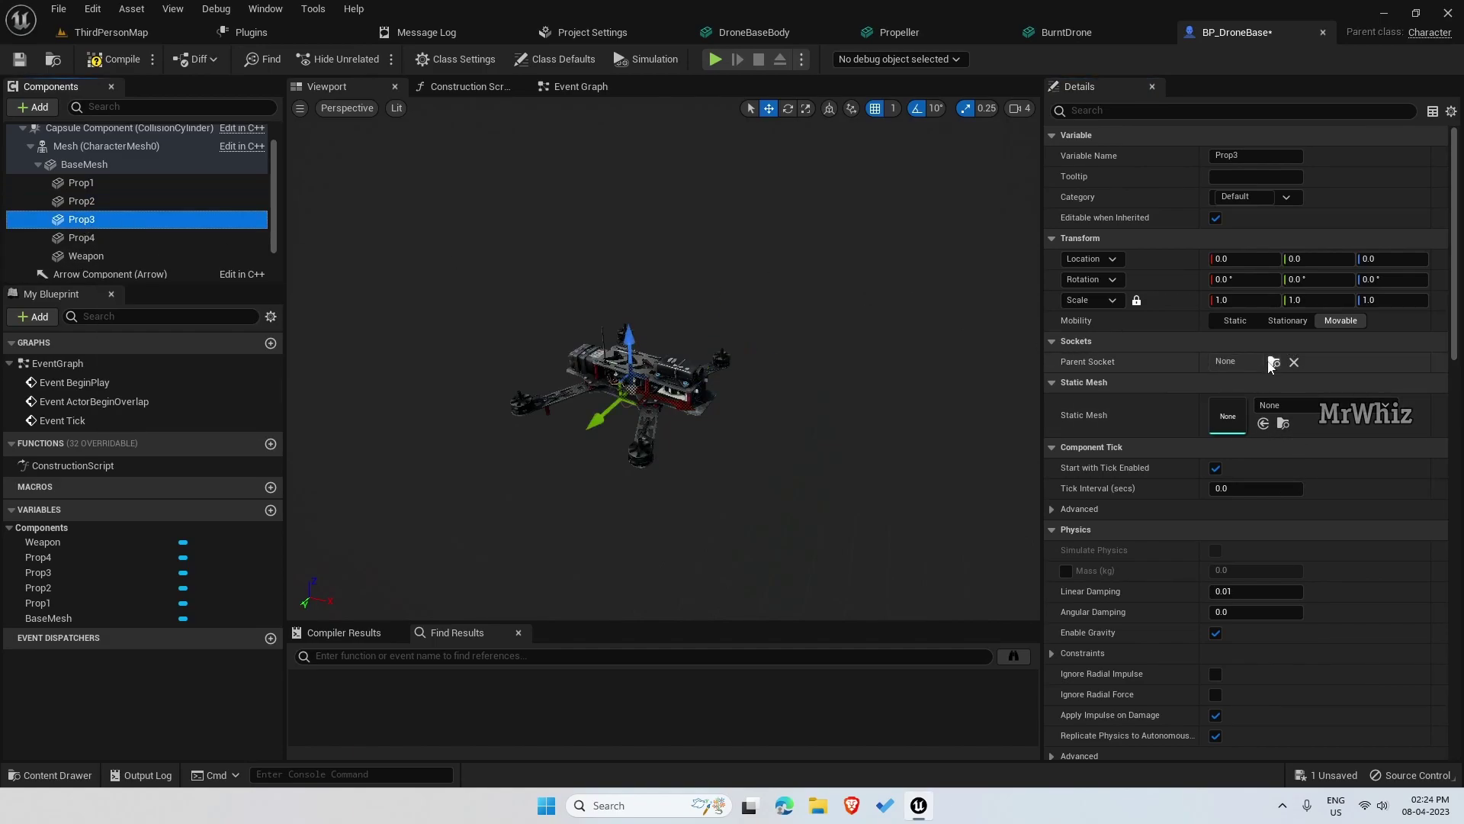
{"action": "left_click", "coordinate": [1273, 361]}
{"action": "left_click", "coordinate": [1295, 442]}
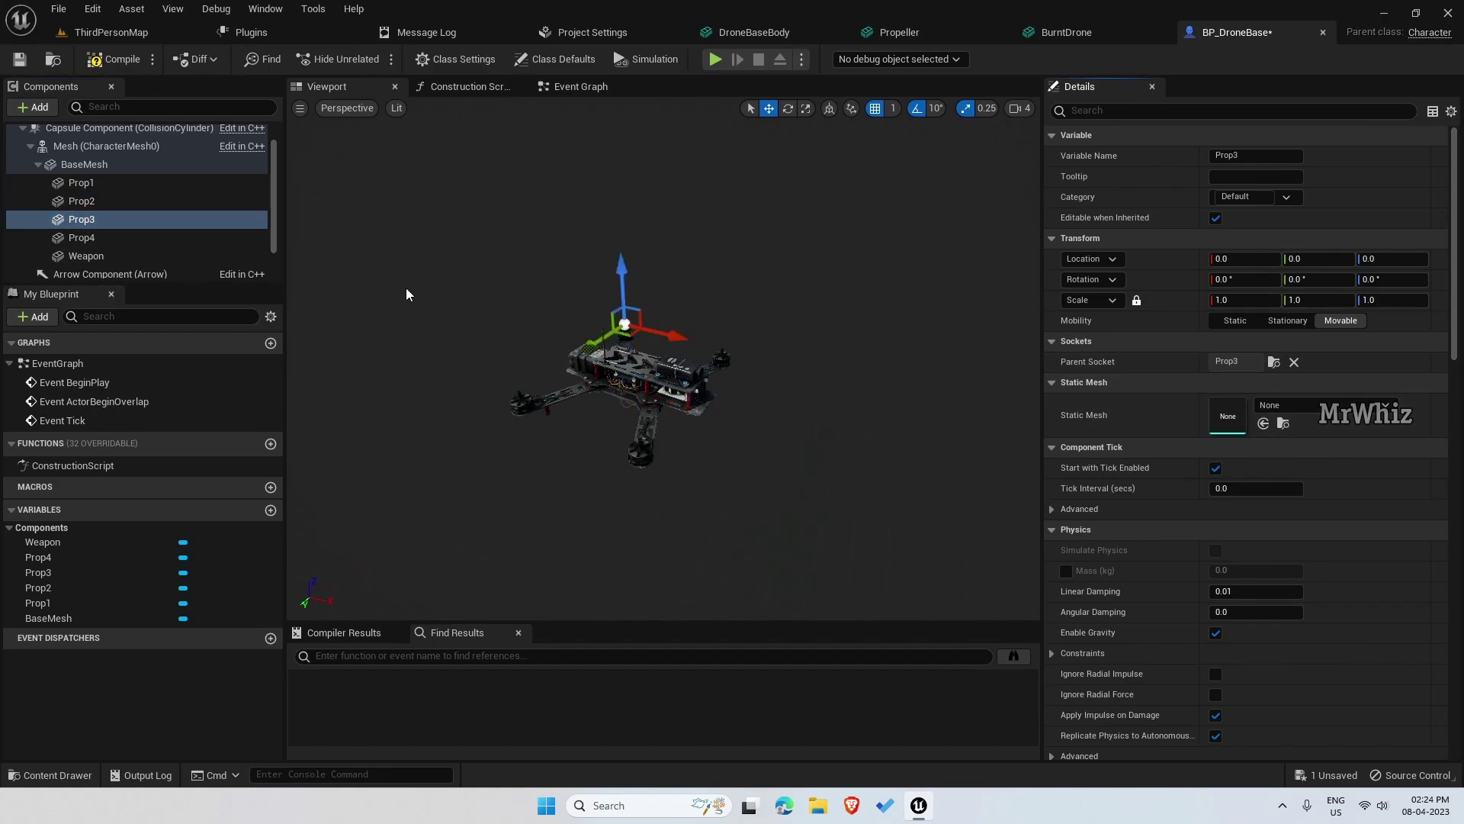
{"action": "left_click", "coordinate": [81, 238]}
{"action": "left_click", "coordinate": [1273, 361]}
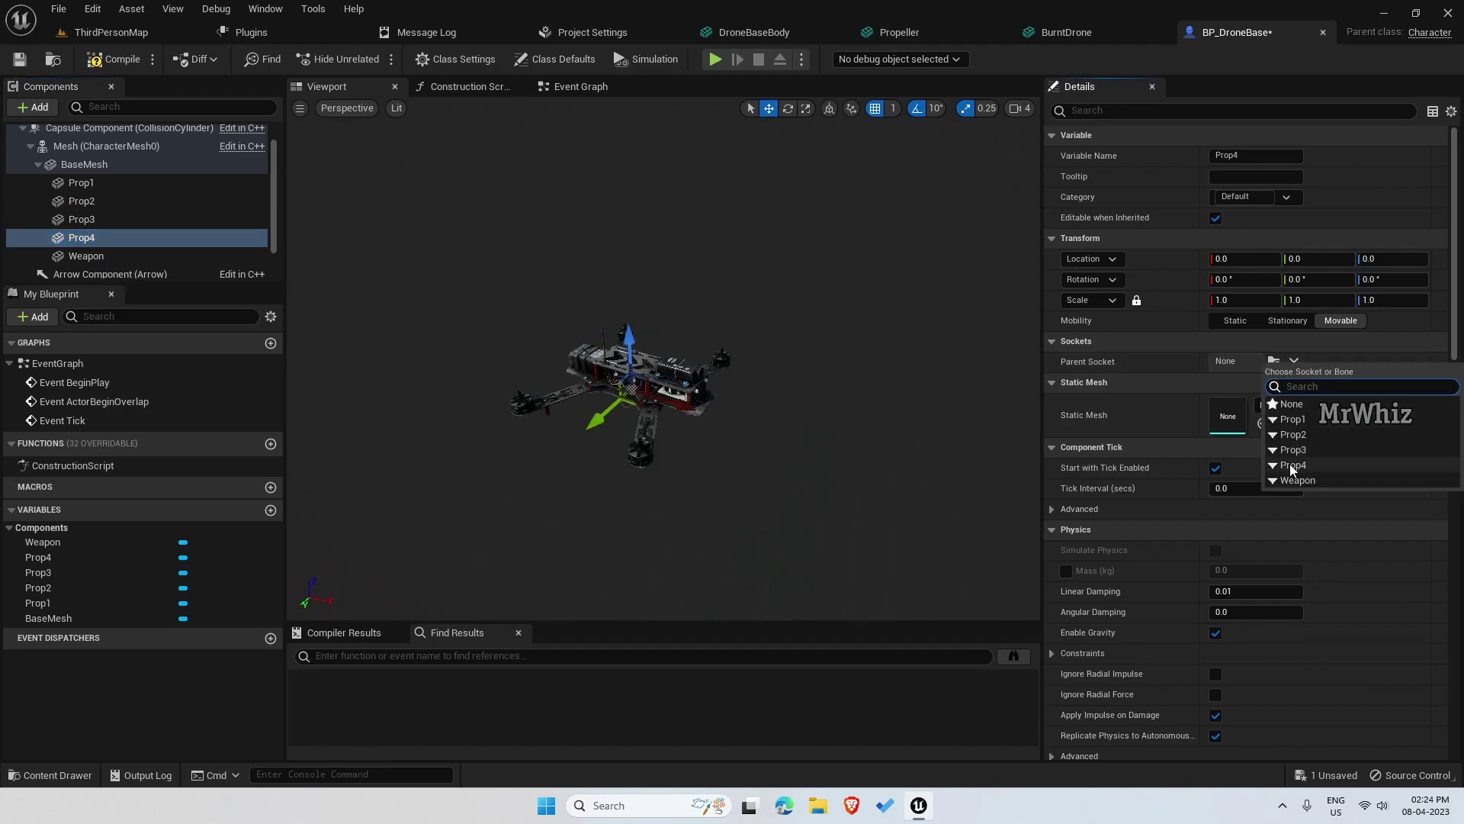
{"action": "left_click", "coordinate": [1293, 464]}
Set the Weapon component's parent socket to Weapon.
{"action": "left_click", "coordinate": [87, 256]}
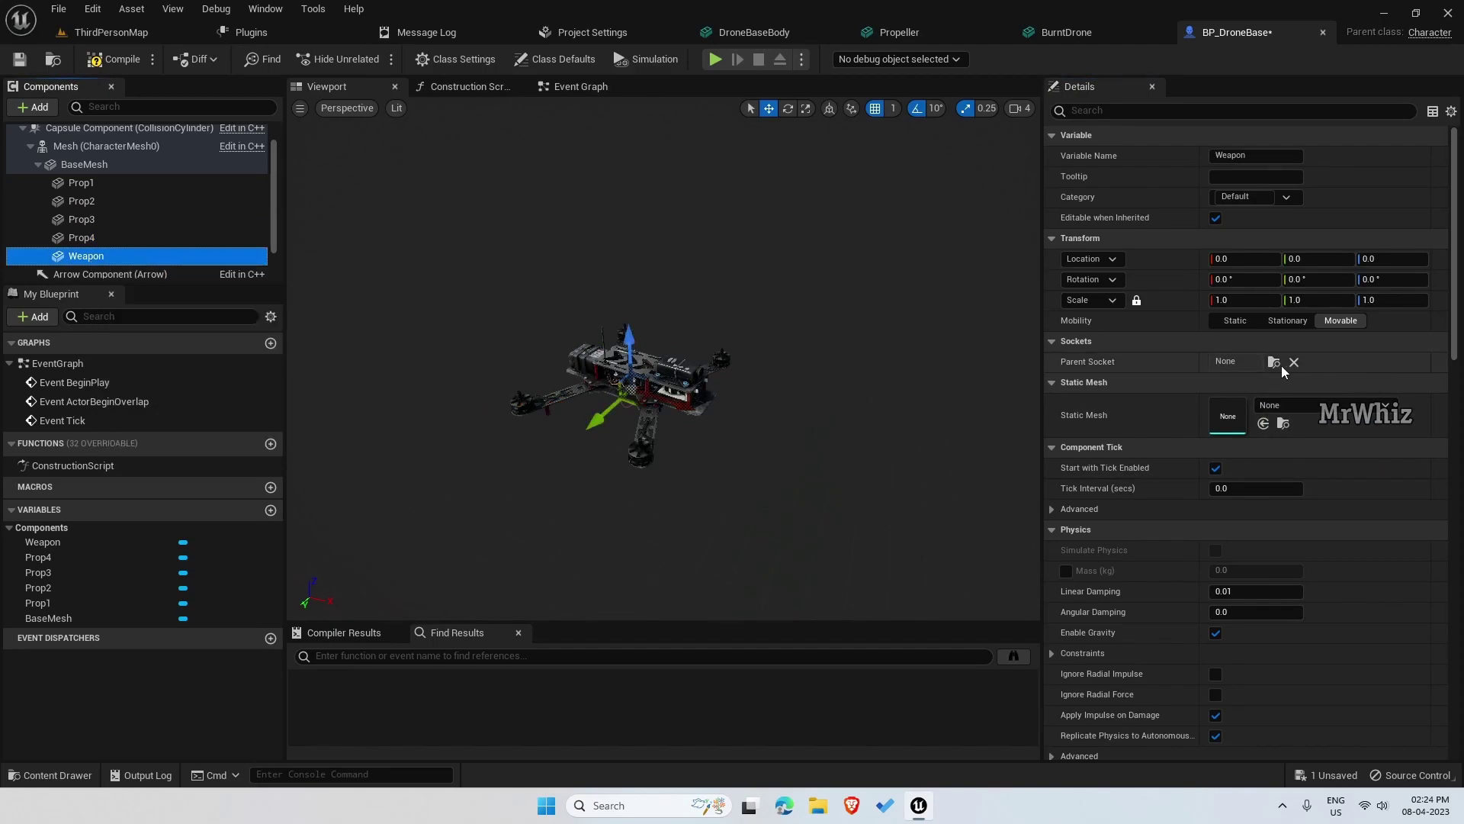
{"action": "left_click", "coordinate": [1274, 361]}
{"action": "left_click", "coordinate": [1302, 486]}
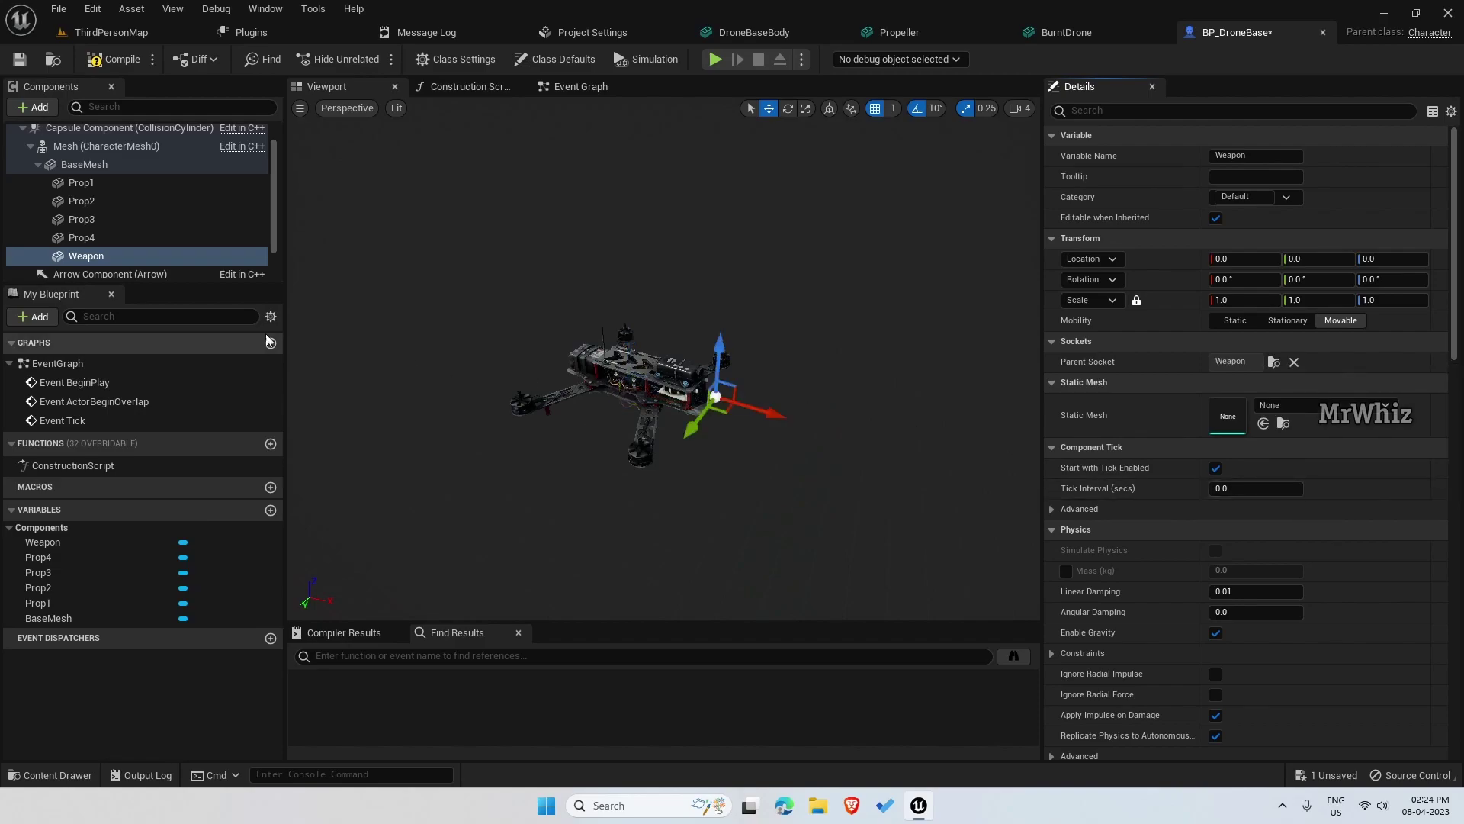
Assign the Propeller static mesh to the Prop1 and Prop2 components.
{"action": "left_click", "coordinate": [126, 185]}
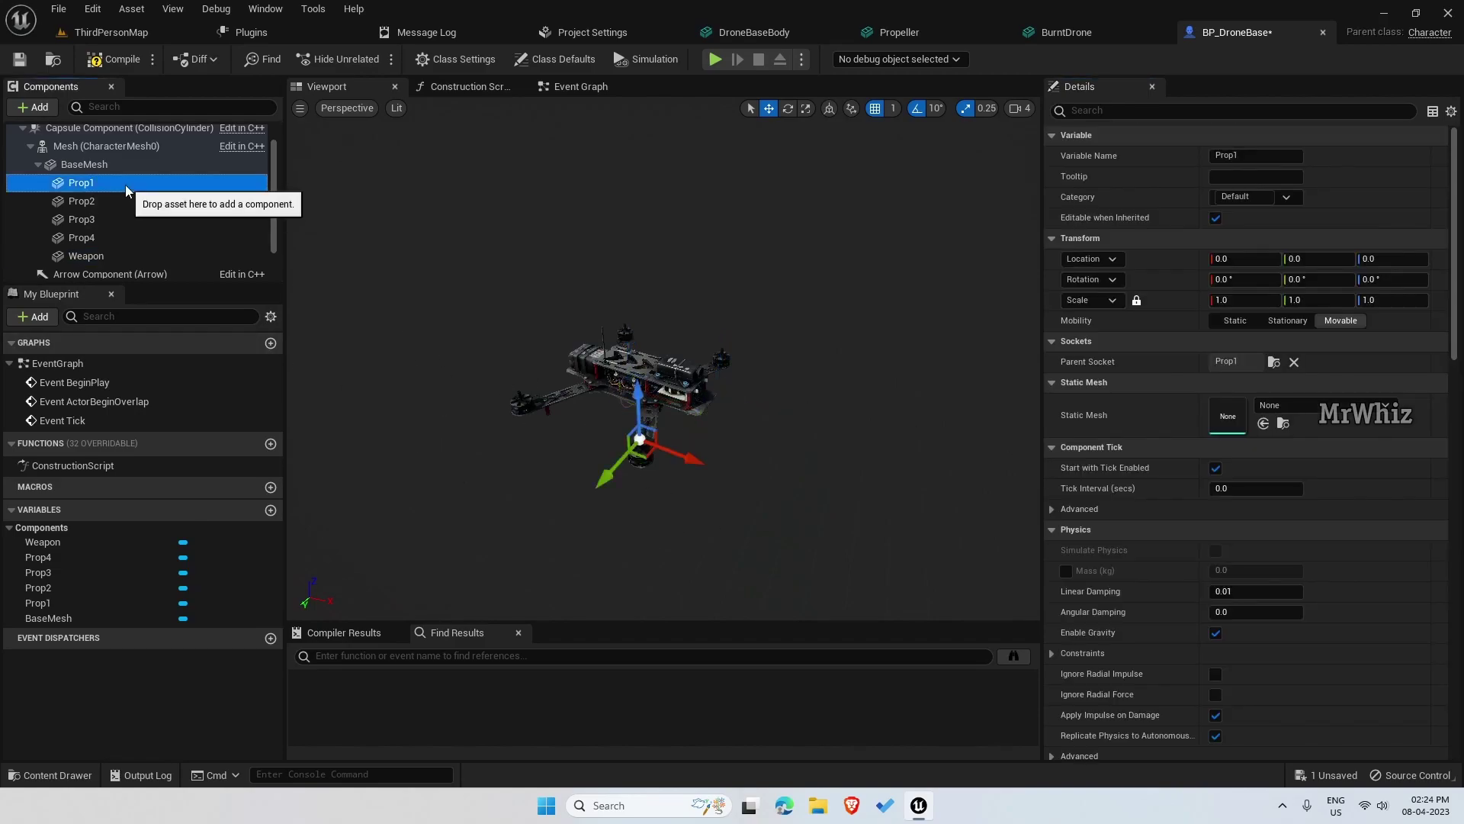
{"action": "left_click", "coordinate": [1327, 406]}
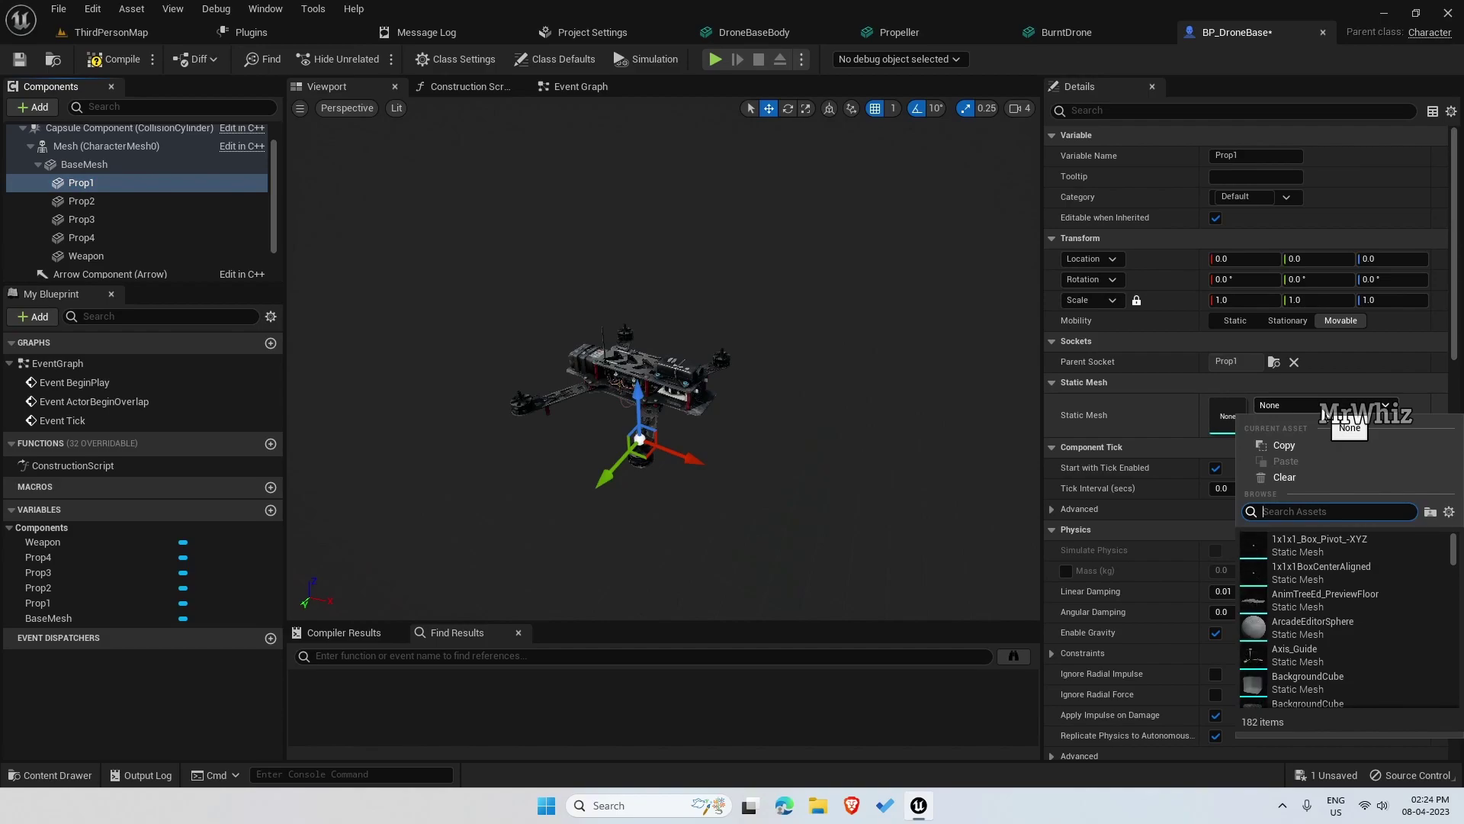
{"action": "type", "text": "por"}
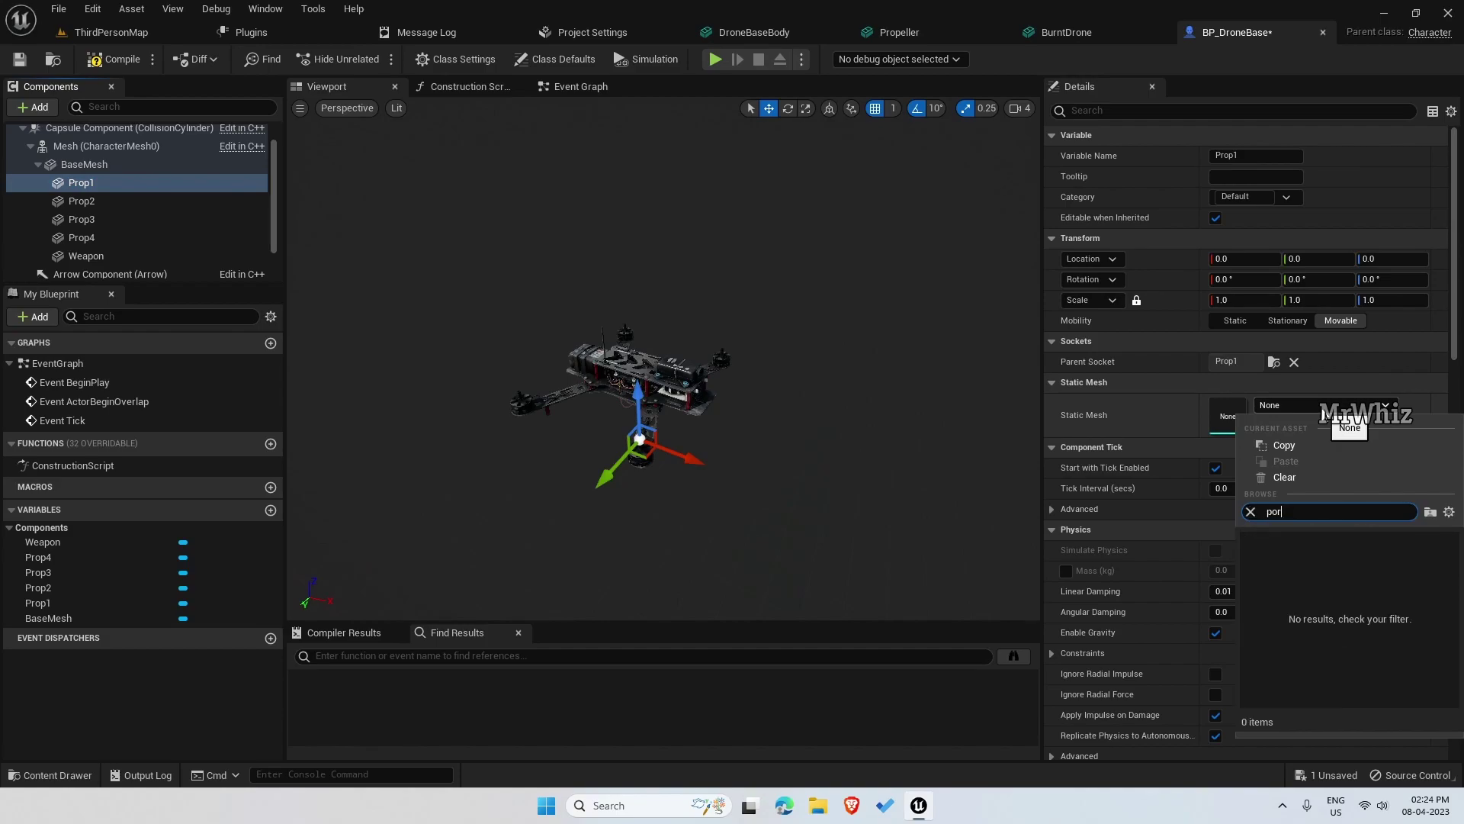
{"action": "type", "text": "p"}
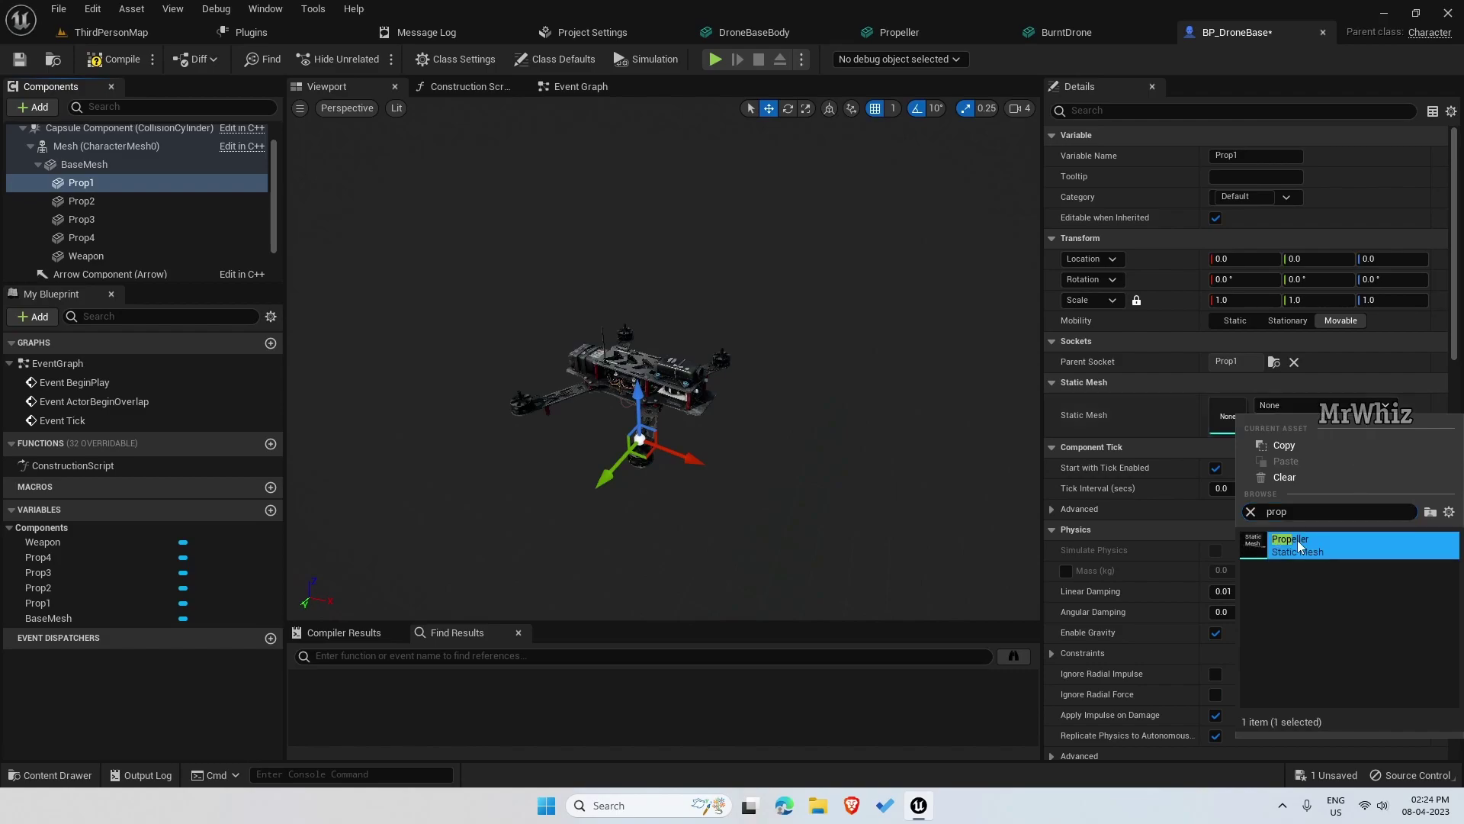
{"action": "left_click", "coordinate": [1289, 543]}
{"action": "left_click", "coordinate": [82, 201]}
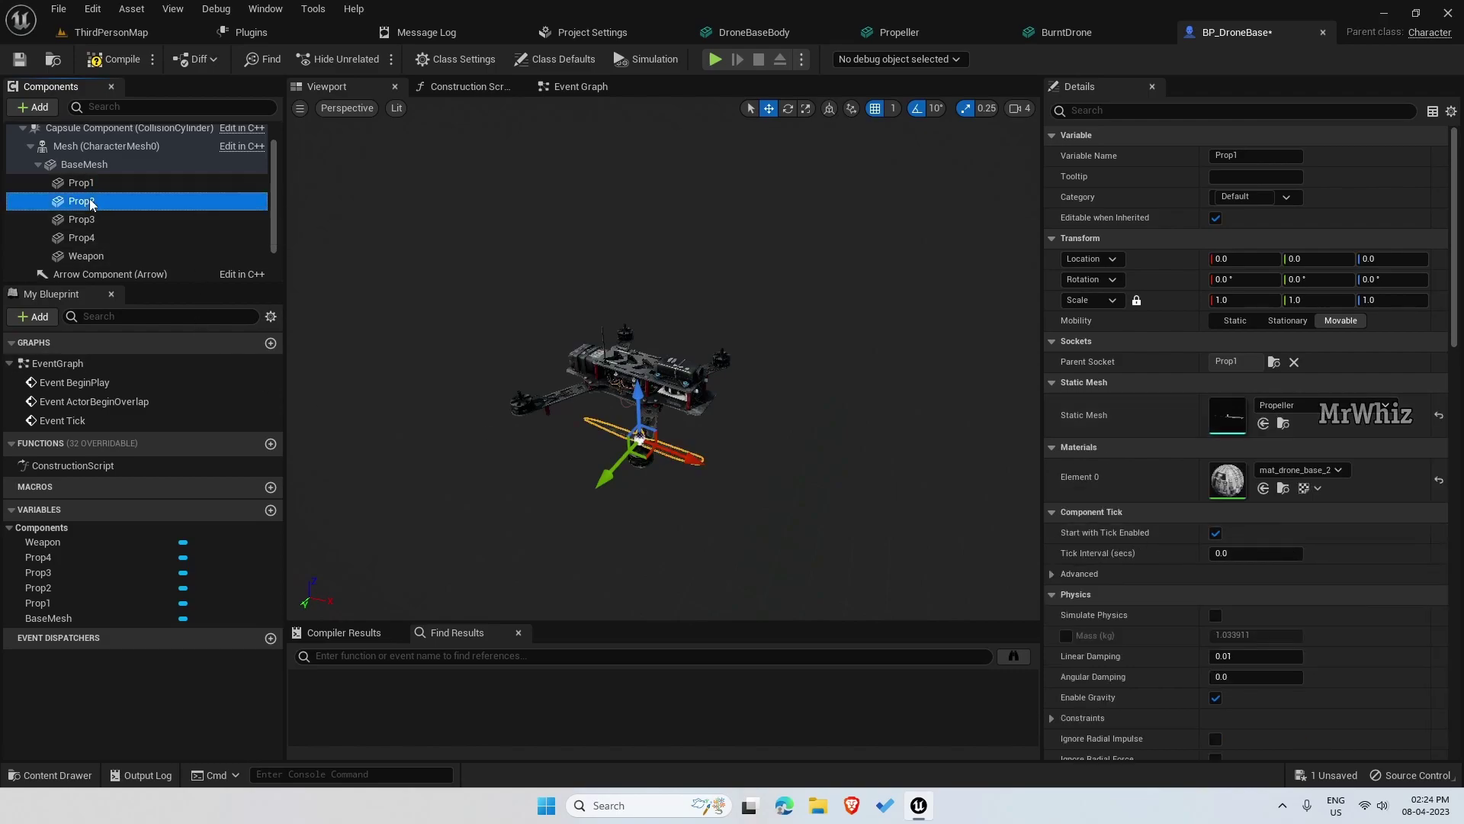
{"action": "left_click", "coordinate": [1331, 412]}
{"action": "type", "text": "pro"}
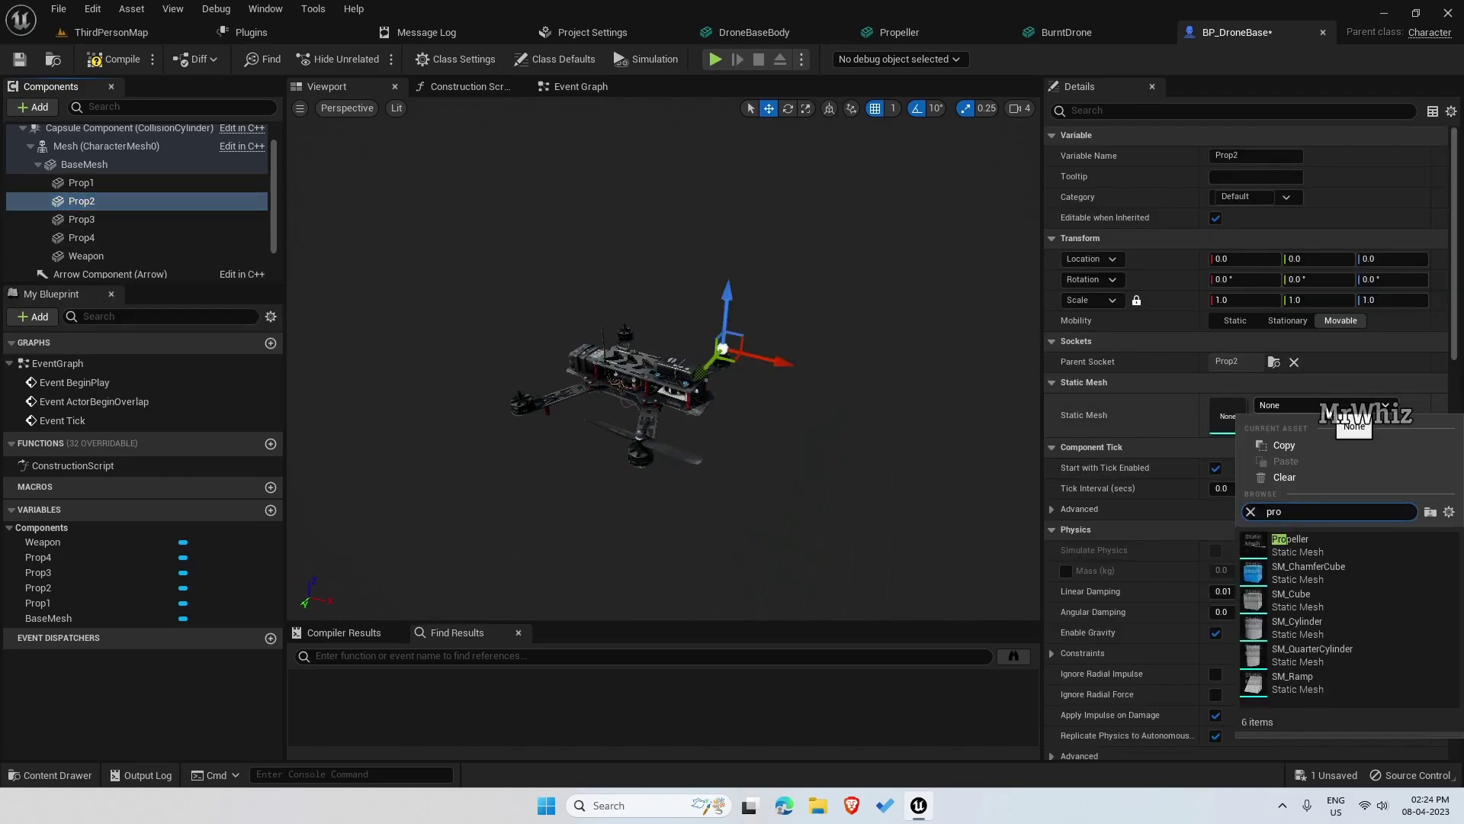
{"action": "left_click", "coordinate": [1328, 546]}
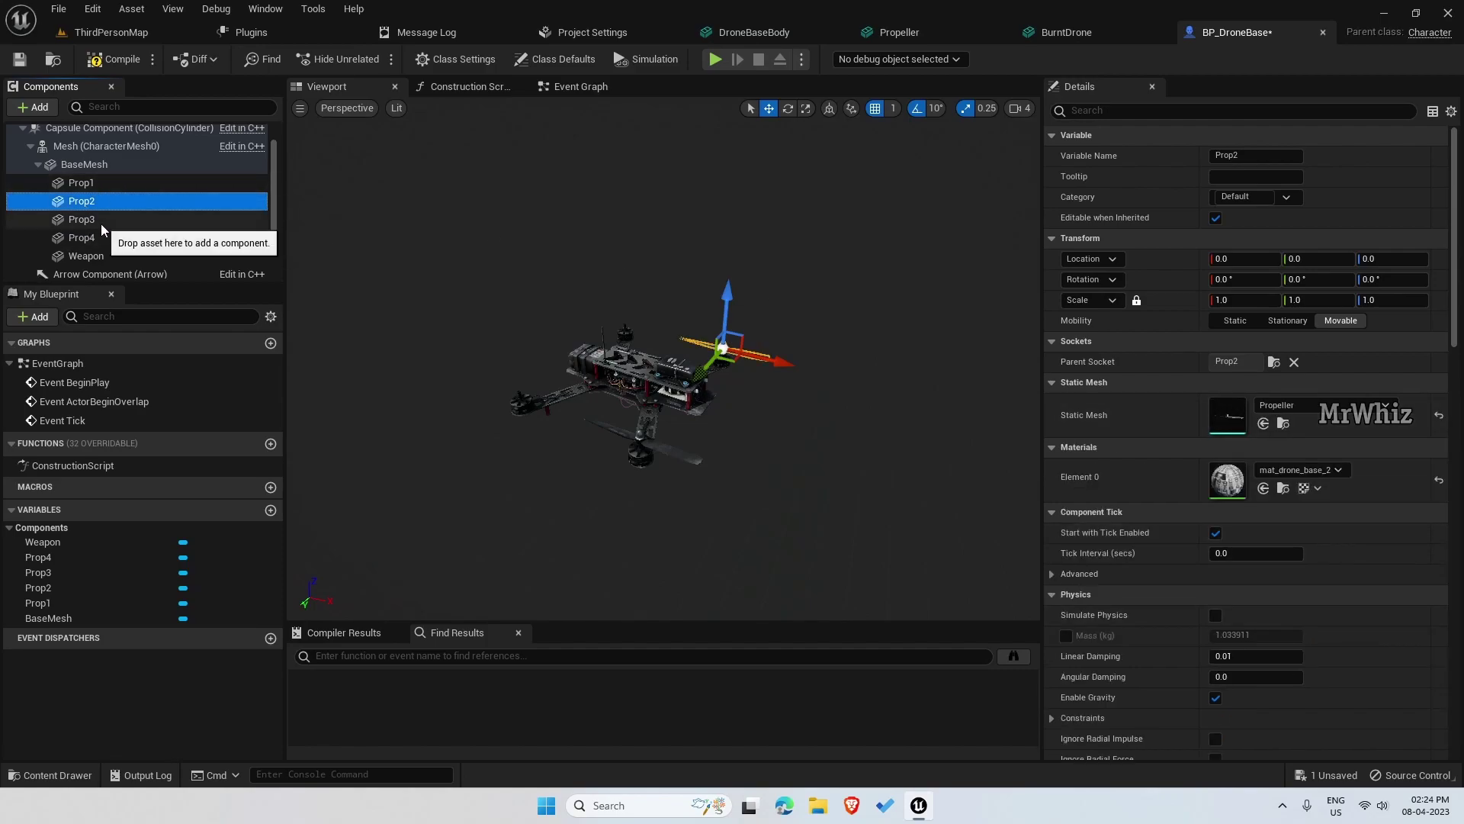
Assign the Propeller static mesh to the Prop3 and Prop4 components.
{"action": "left_click", "coordinate": [84, 220]}
{"action": "left_click", "coordinate": [1299, 412]}
{"action": "type", "text": "pro"}
{"action": "left_click", "coordinate": [1296, 545]}
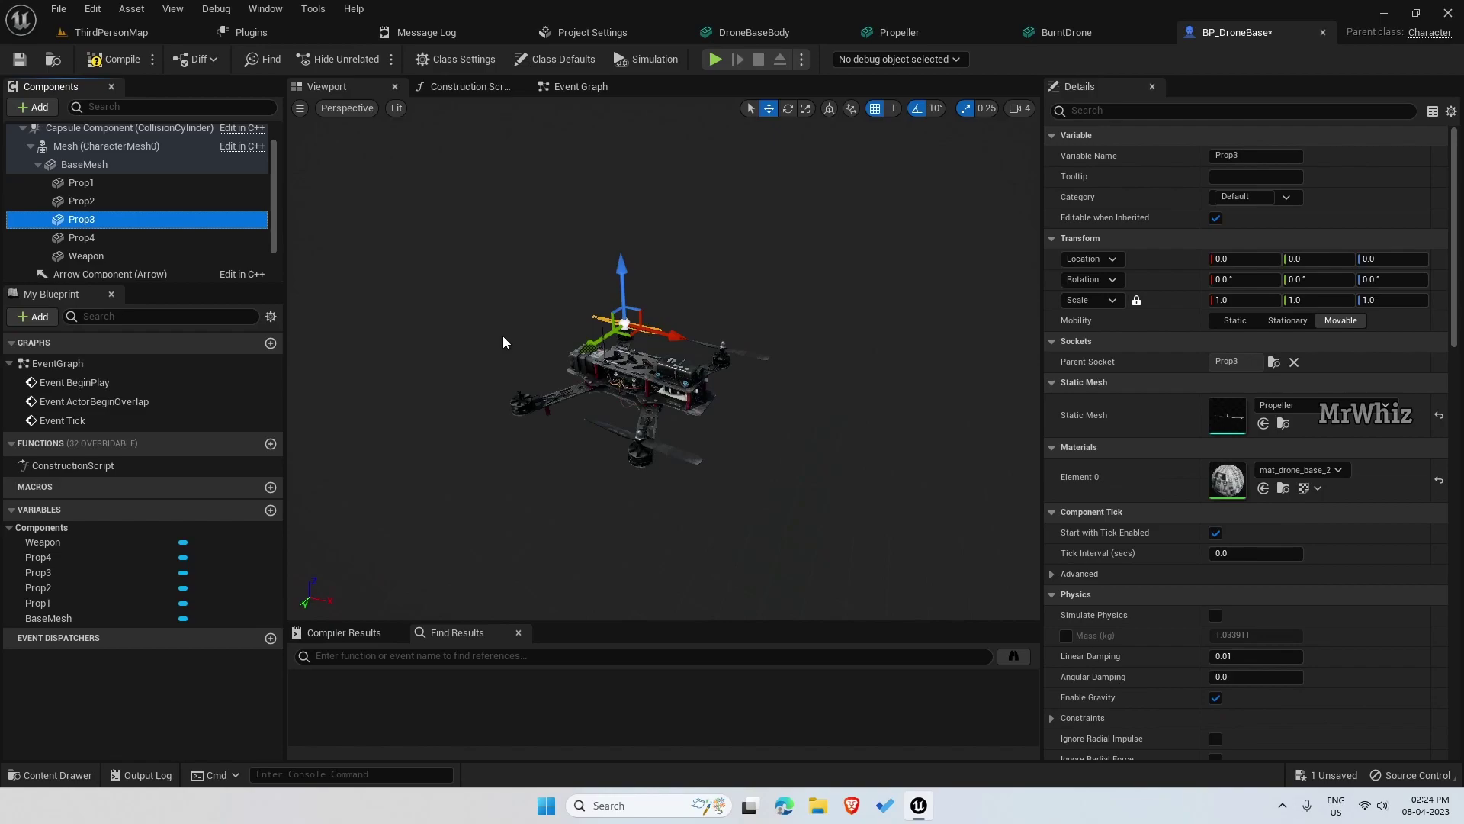
{"action": "left_click", "coordinate": [114, 254]}
{"action": "left_click", "coordinate": [123, 240]}
{"action": "left_click", "coordinate": [1327, 406]}
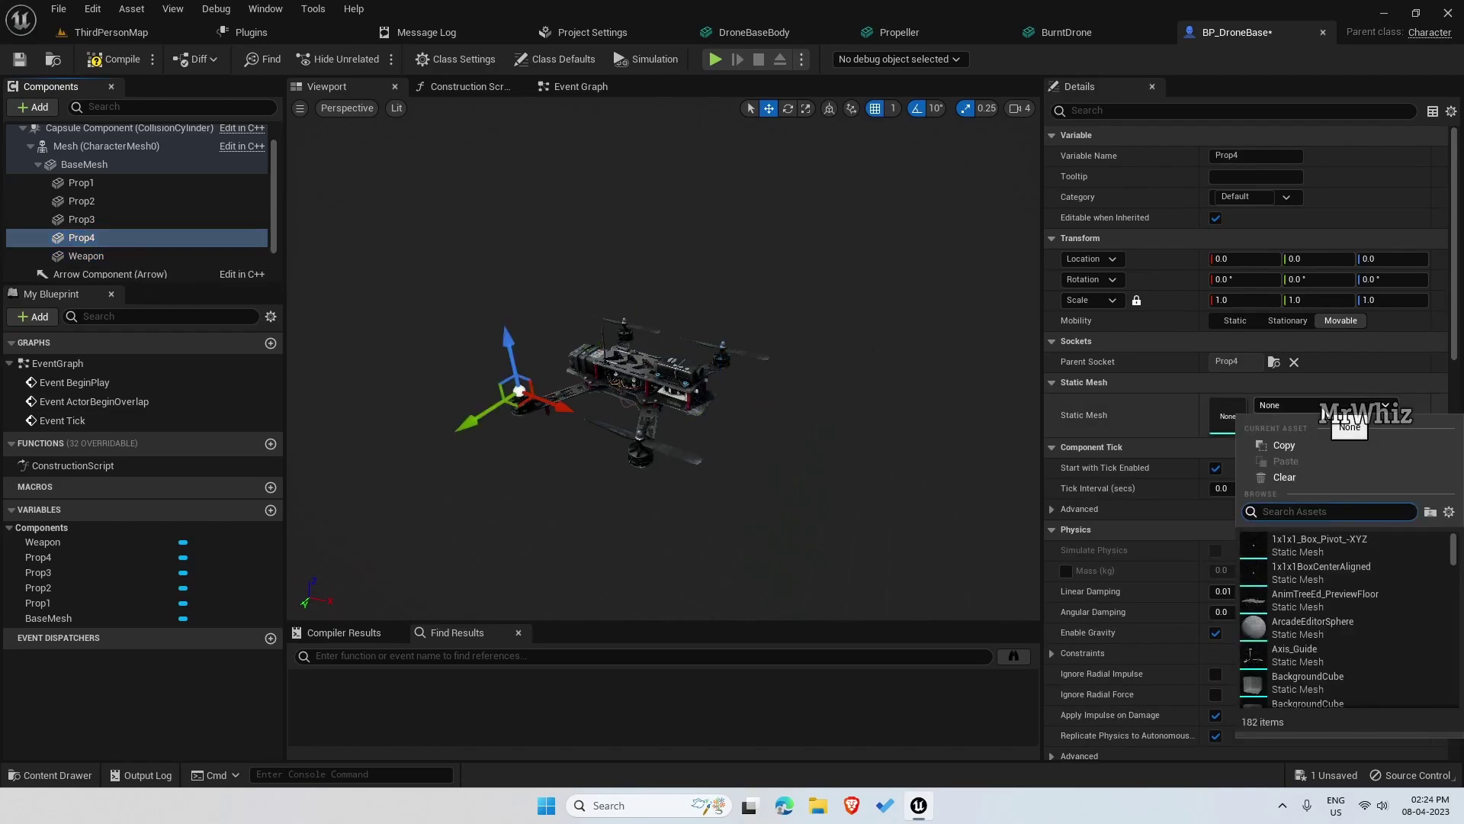
{"action": "type", "text": "prop"}
{"action": "left_click", "coordinate": [1297, 545]}
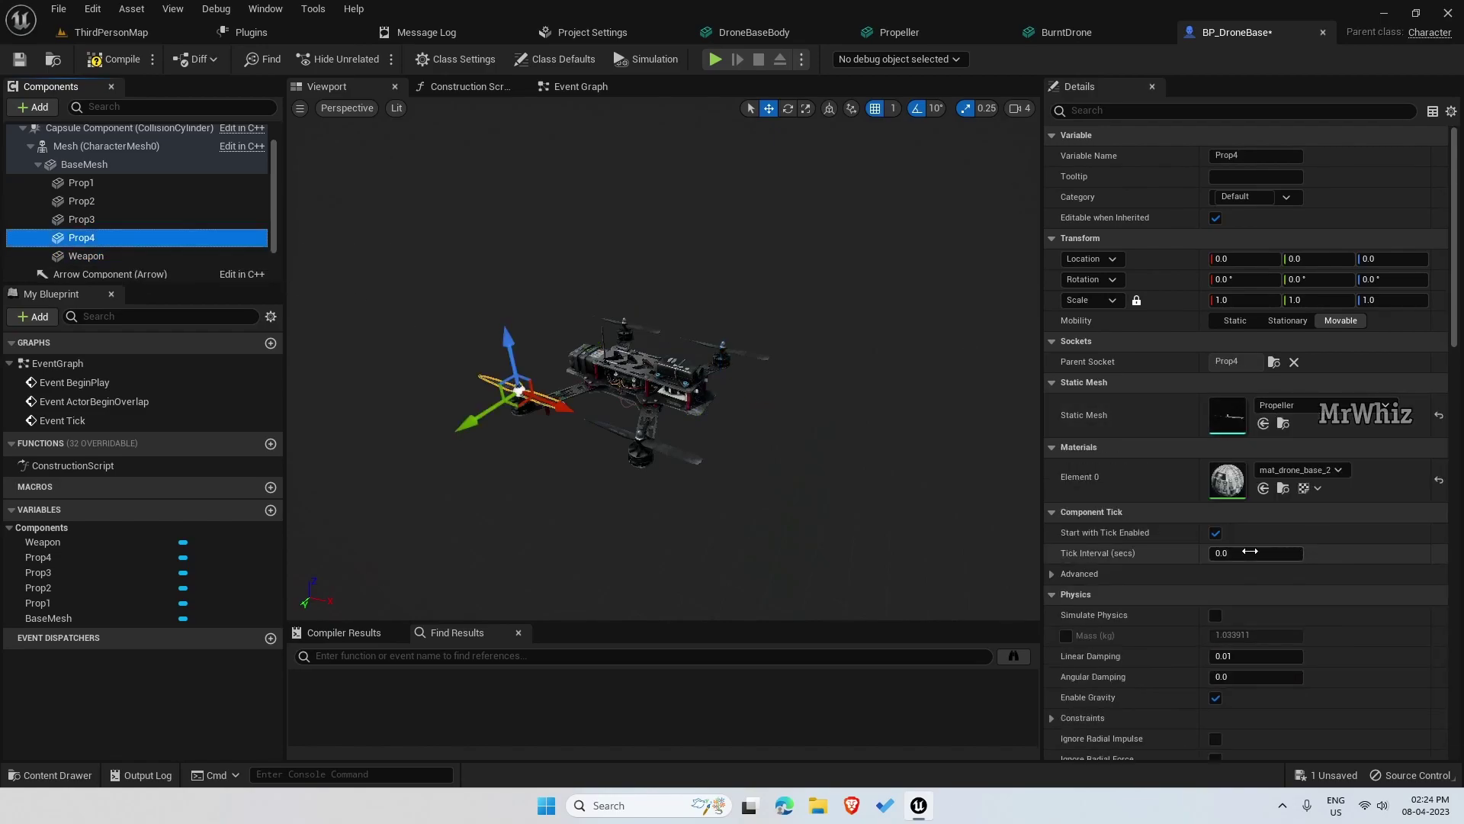
Lower the BaseMesh component slightly along the Z axis and inspect the assembled drone from another angle.
{"action": "left_click_drag", "start_coordinate": [743, 527], "coordinate": [713, 510], "text": "alt"}
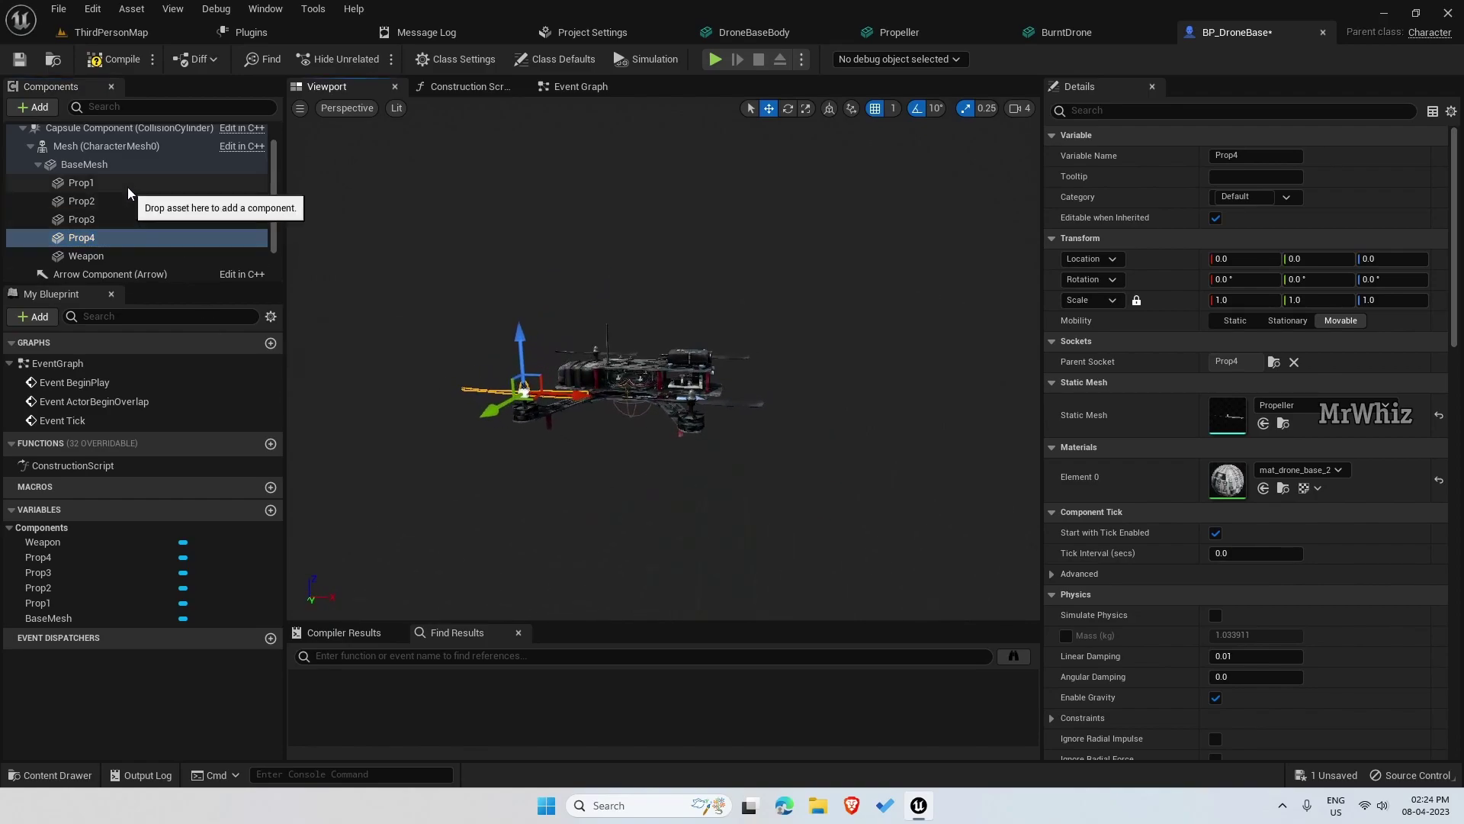
{"action": "left_click", "coordinate": [84, 165]}
{"action": "left_click_drag", "start_coordinate": [632, 336], "coordinate": [632, 349]}
{"action": "left_click_drag", "start_coordinate": [759, 517], "coordinate": [591, 519], "text": "alt"}
{"action": "left_click", "coordinate": [88, 256]}
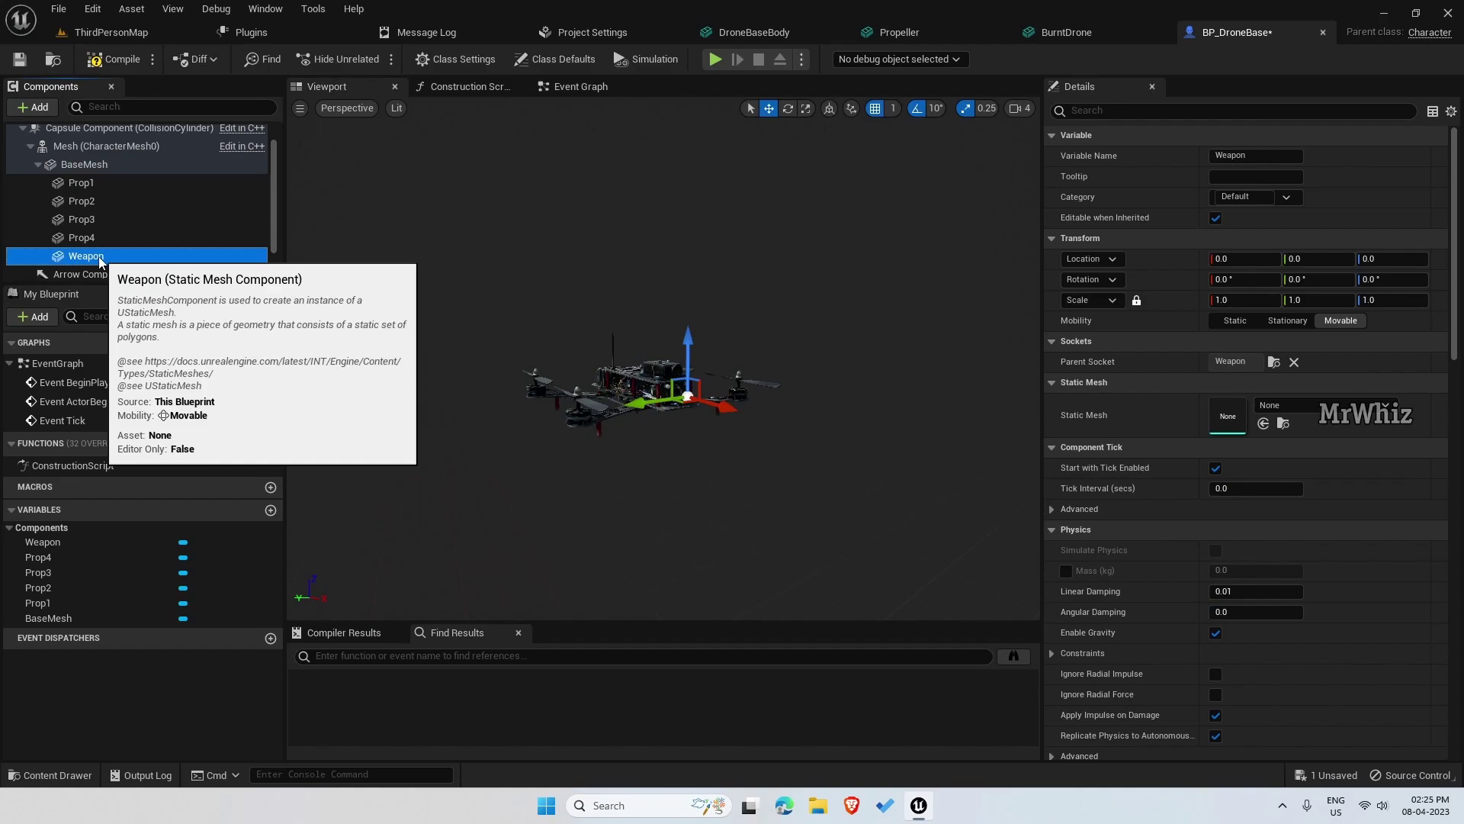
{"action": "right_click", "coordinate": [99, 258]}
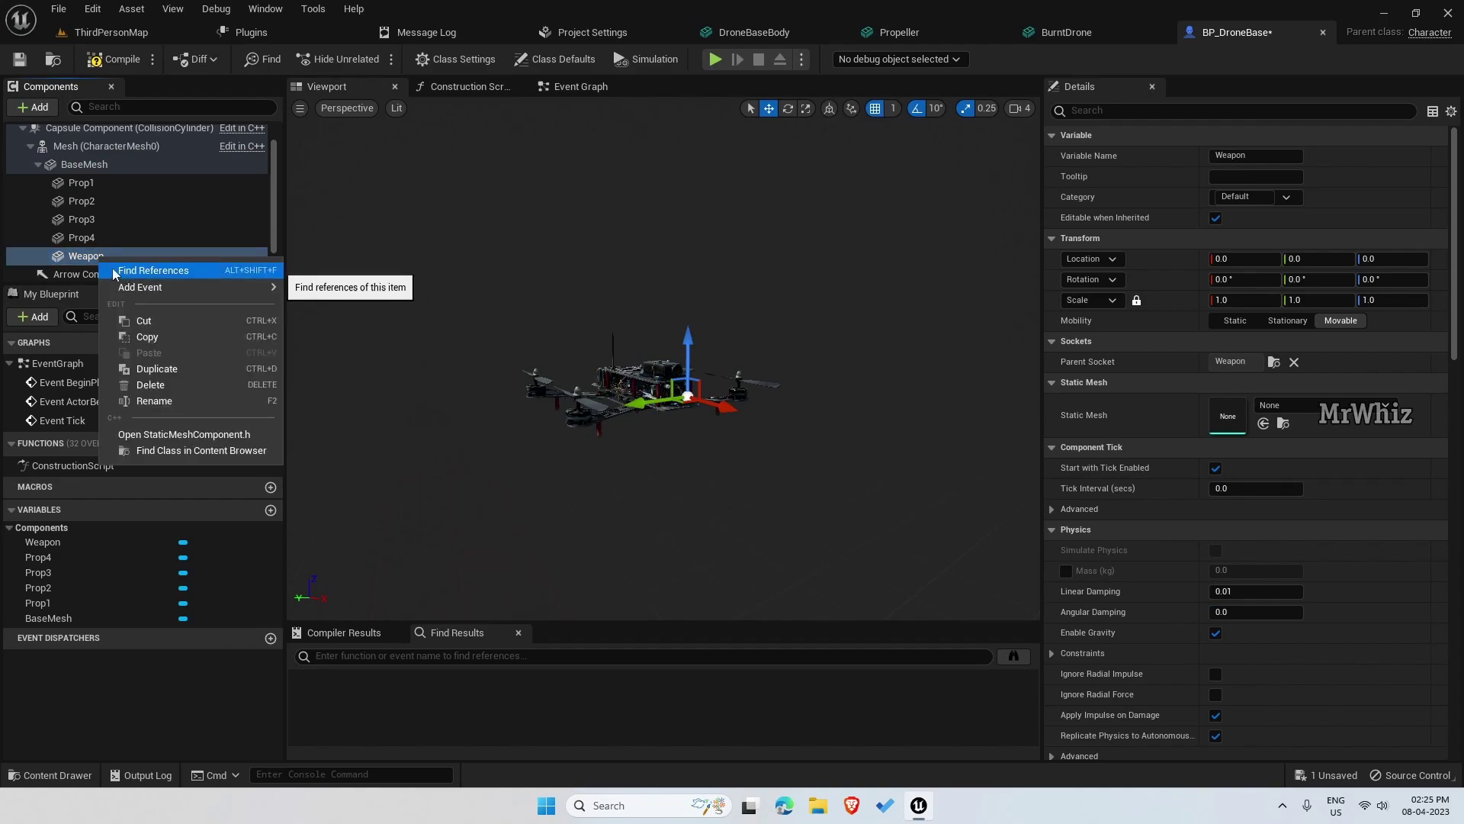
{"action": "left_click", "coordinate": [80, 258]}
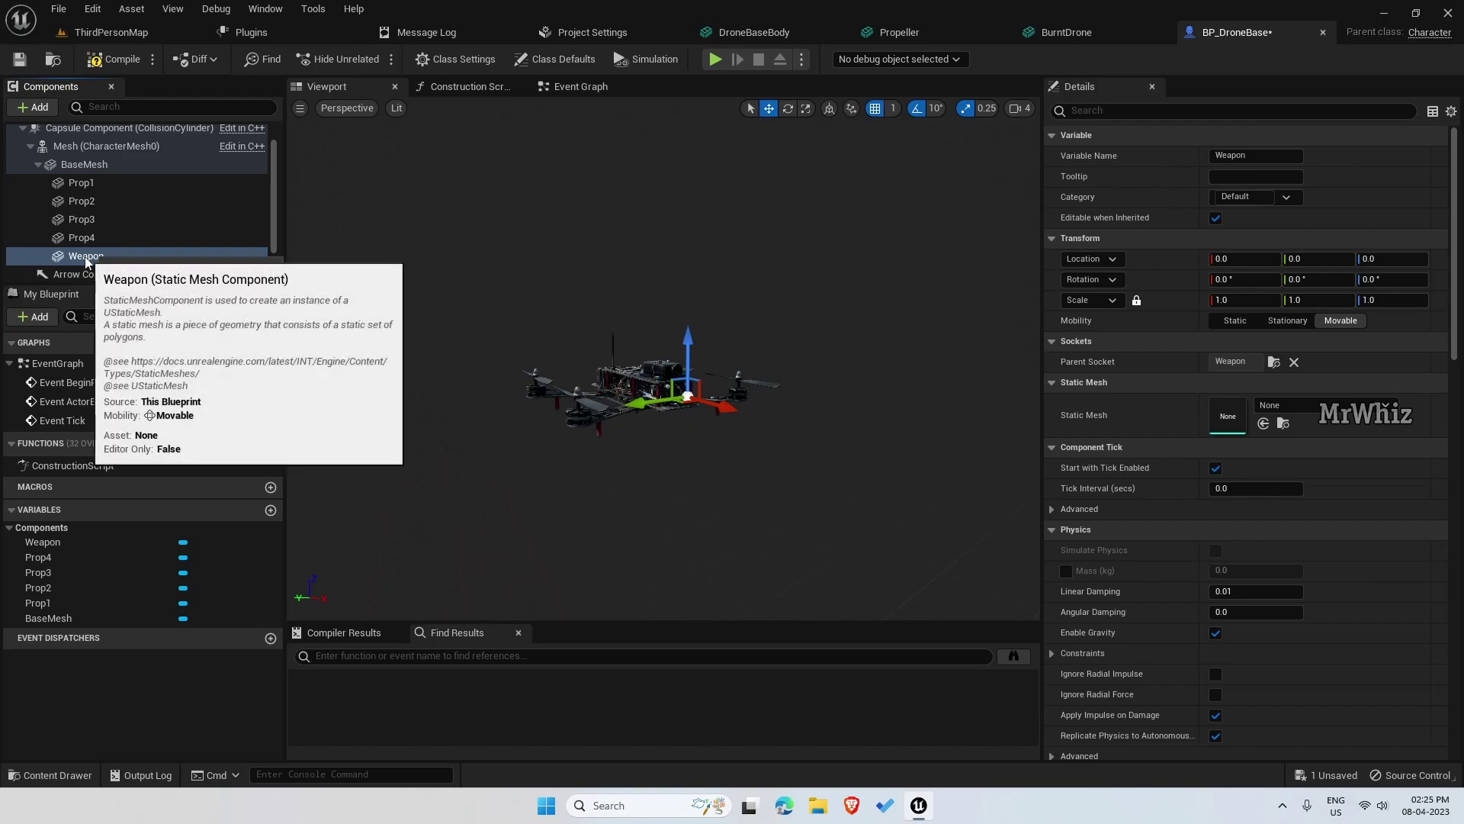
{"action": "right_click", "coordinate": [112, 259]}
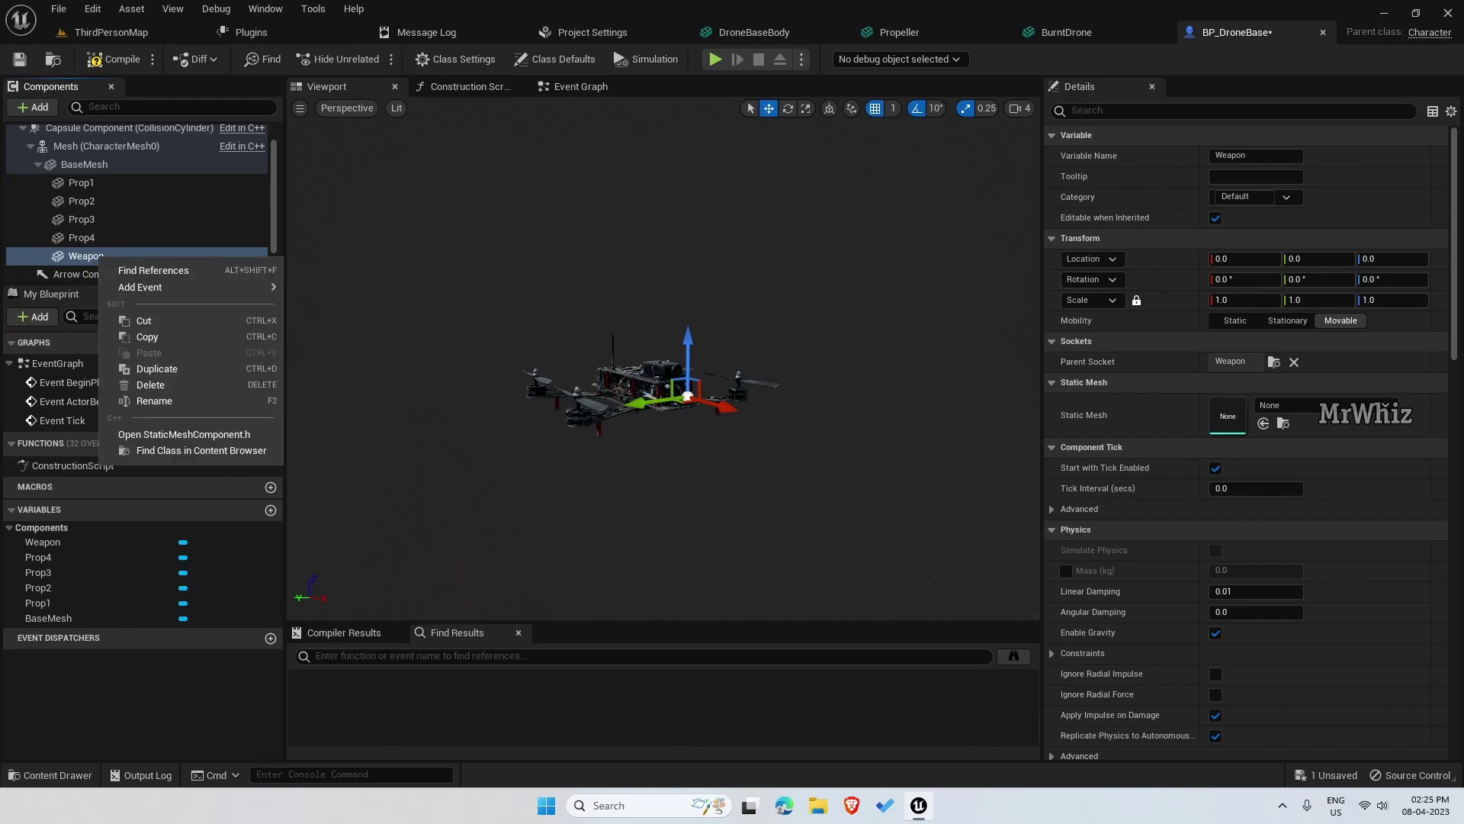
{"action": "key", "text": "Escape"}
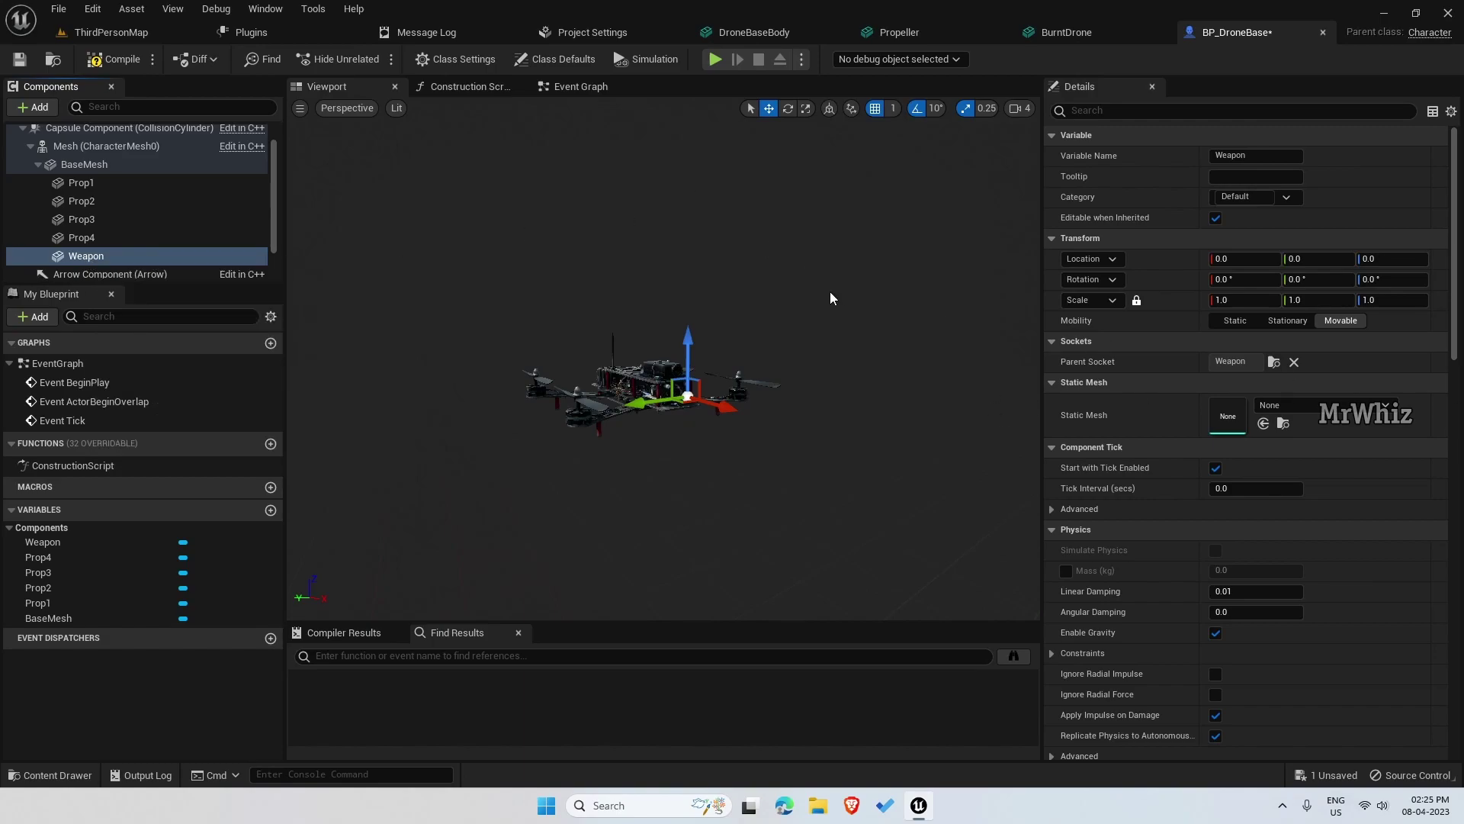
Create a folder named AIController inside GameFiles/Drones/Blueprint and open it.
{"action": "left_click", "coordinate": [122, 33]}
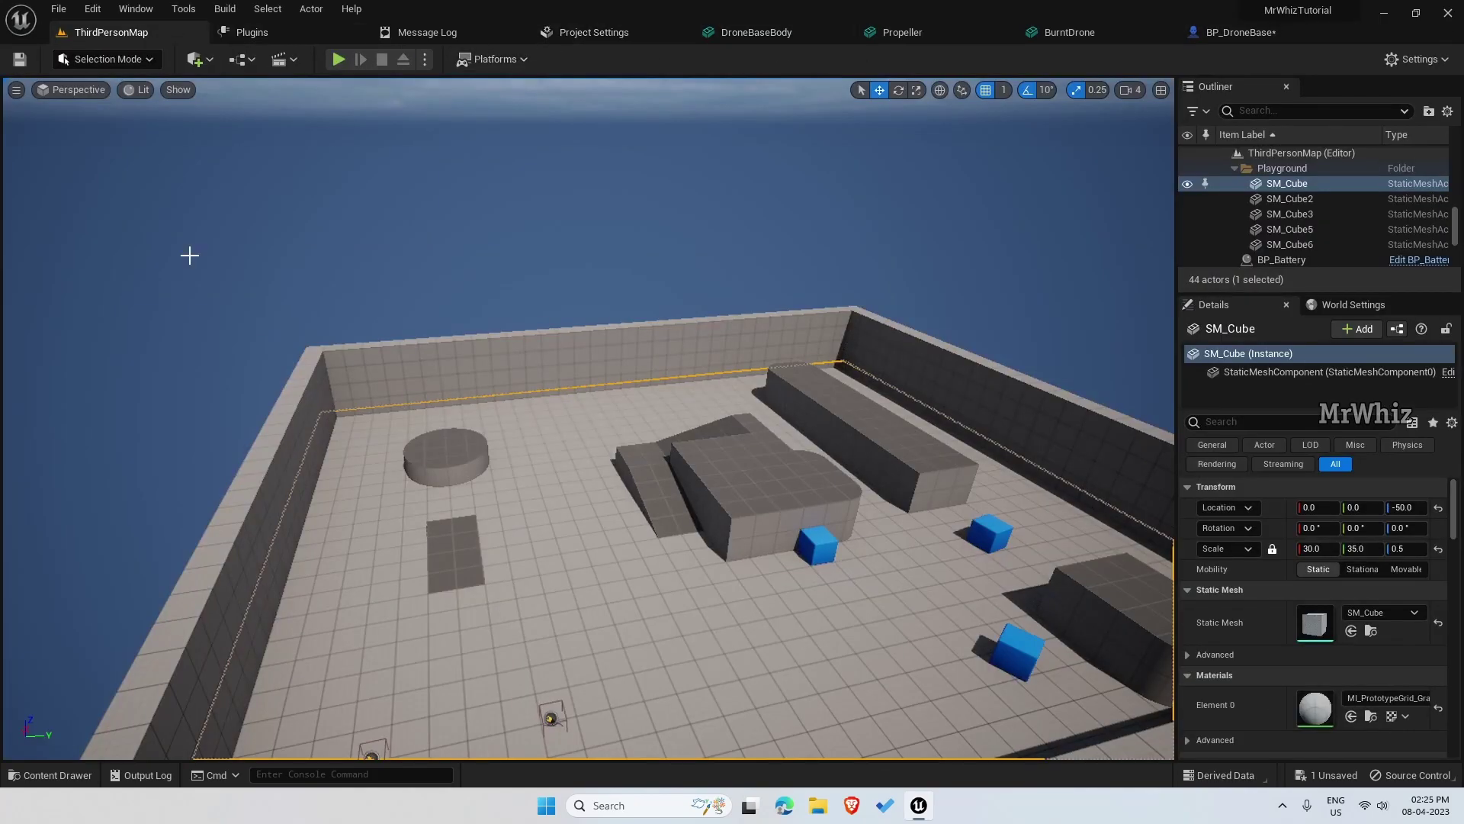
{"action": "left_click", "coordinate": [57, 776]}
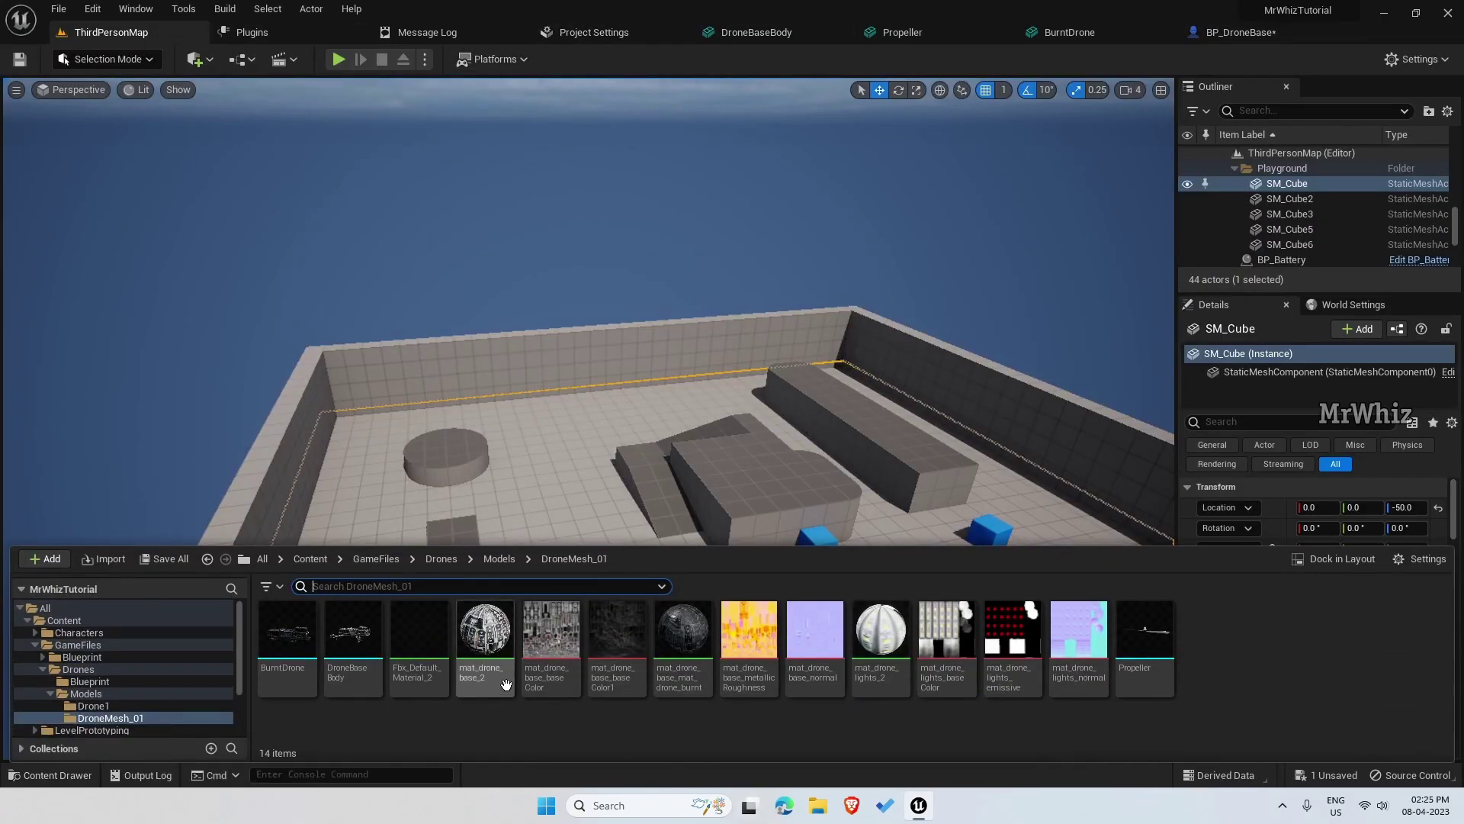
{"action": "left_click", "coordinate": [378, 559]}
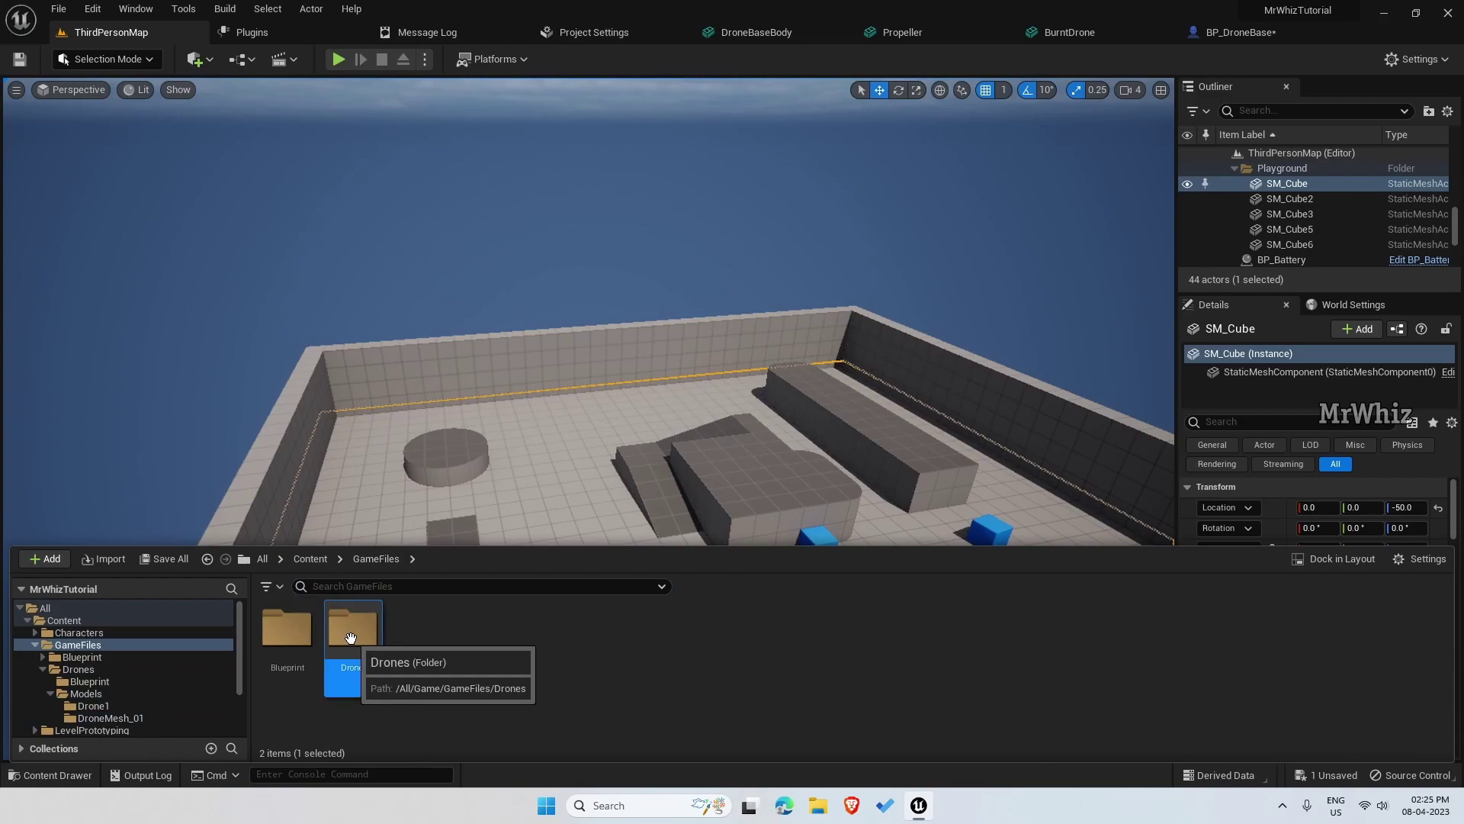
{"action": "double_click", "coordinate": [353, 627]}
{"action": "double_click", "coordinate": [288, 629]}
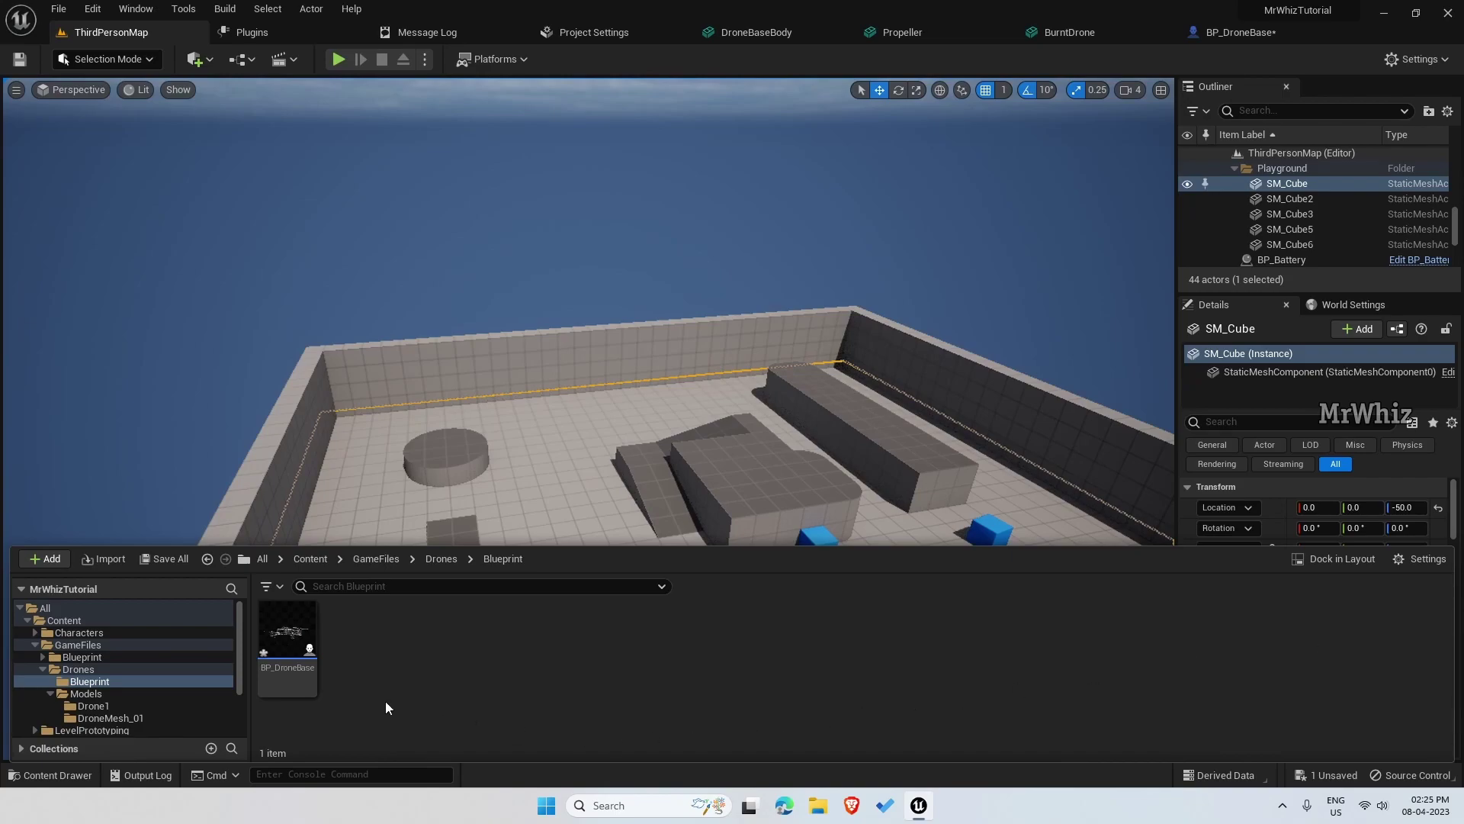
{"action": "right_click", "coordinate": [483, 697]}
{"action": "left_click", "coordinate": [546, 238]}
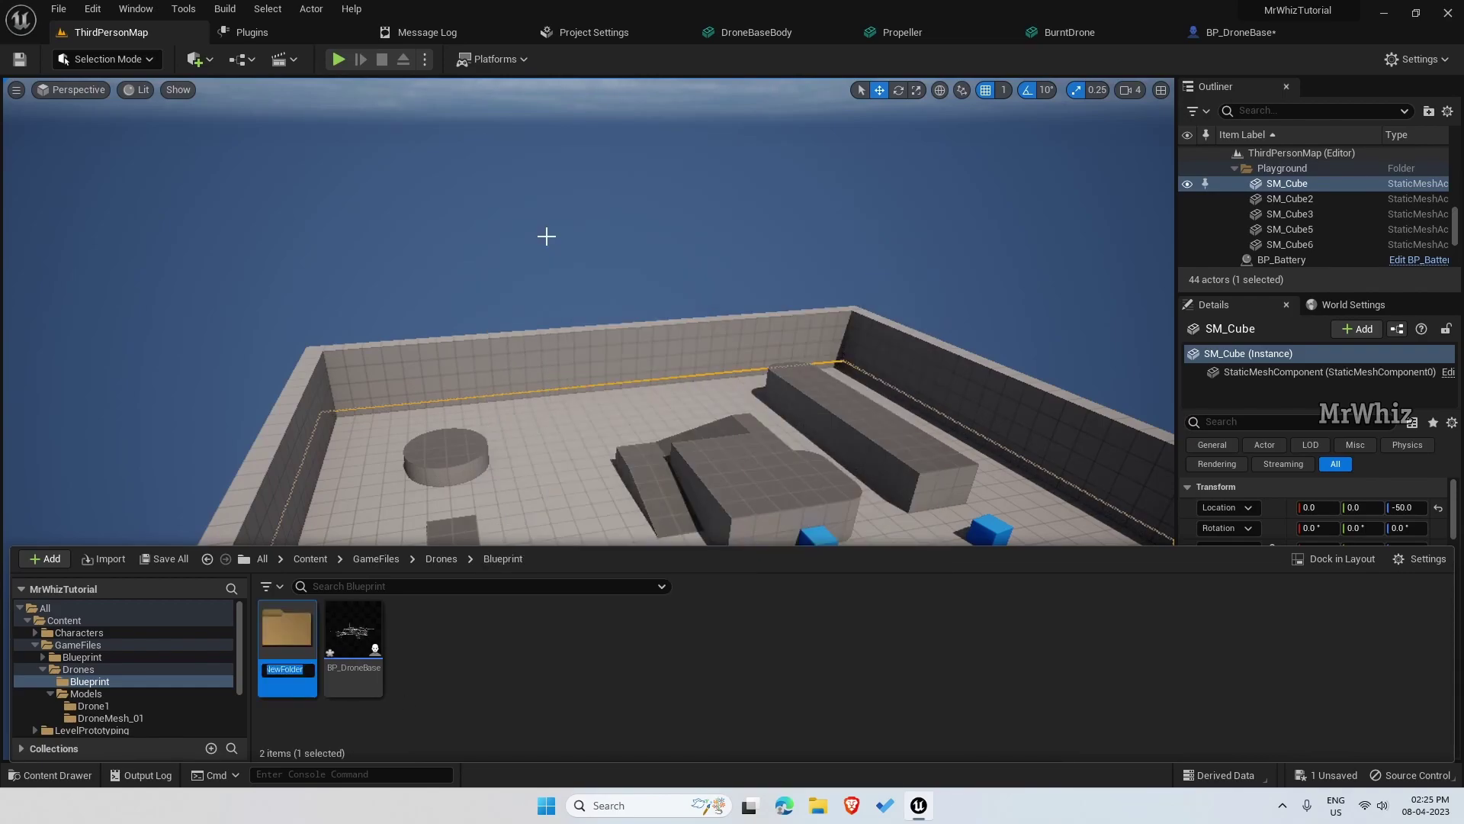
{"action": "type", "text": "AI"}
{"action": "type", "text": "Controller"}
{"action": "key", "text": "Return"}
{"action": "key", "text": "Return"}
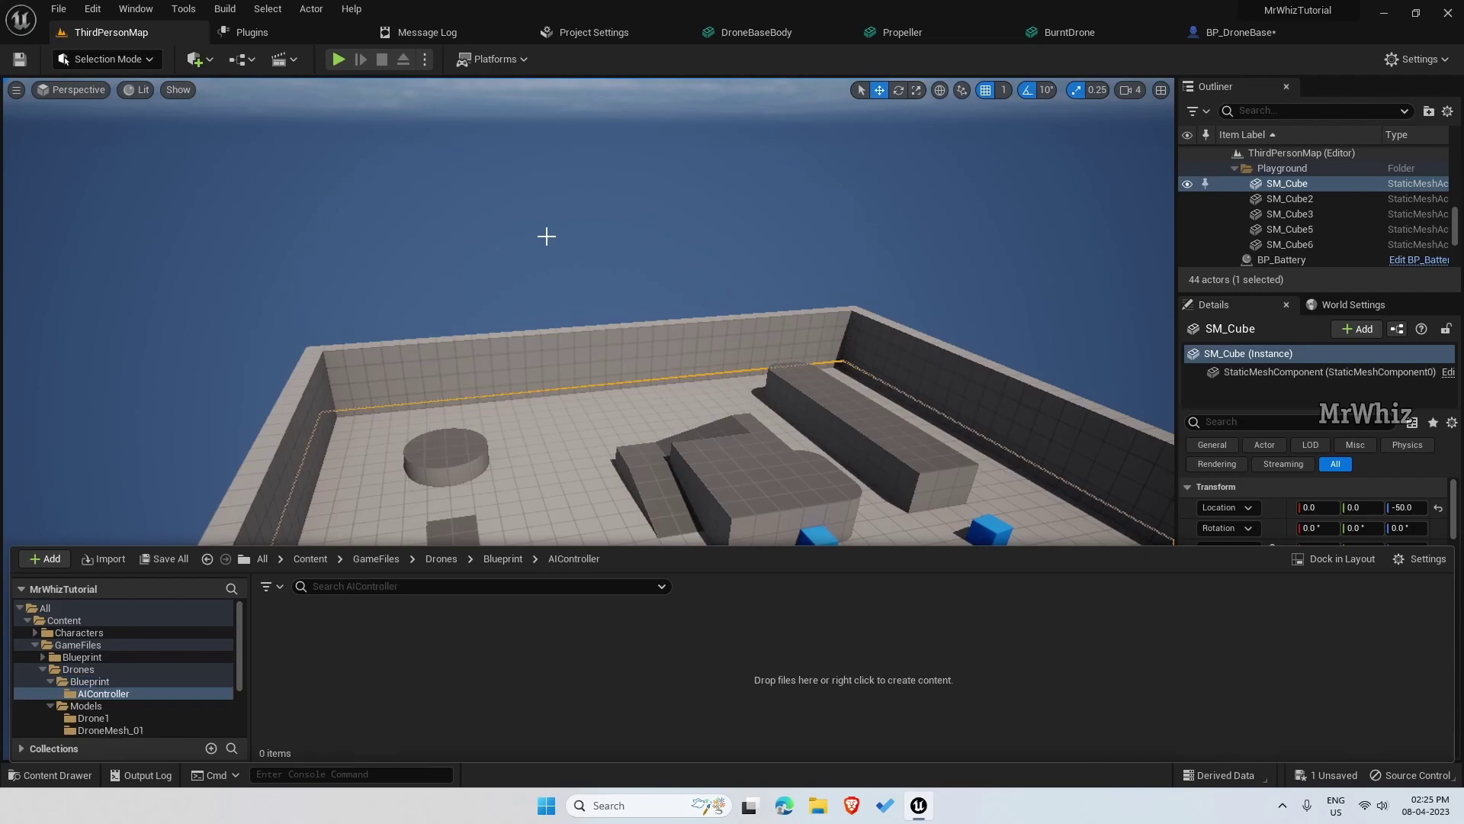
Create a Blueprint class with AIController as its parent in the AIController folder and name it DroneAI_Controller.
{"action": "right_click", "coordinate": [469, 674]}
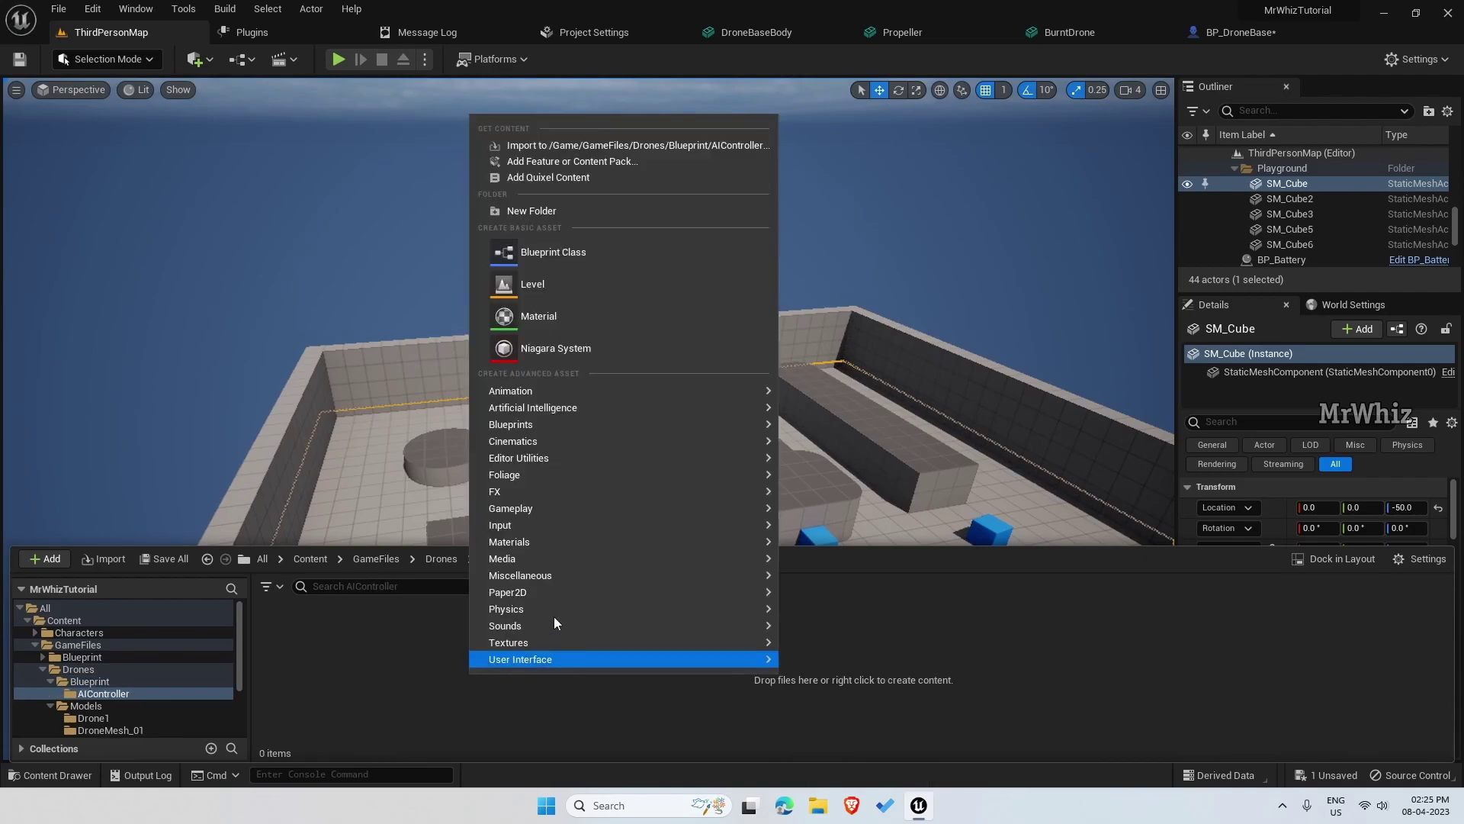
{"action": "mouse_move", "coordinate": [547, 412]}
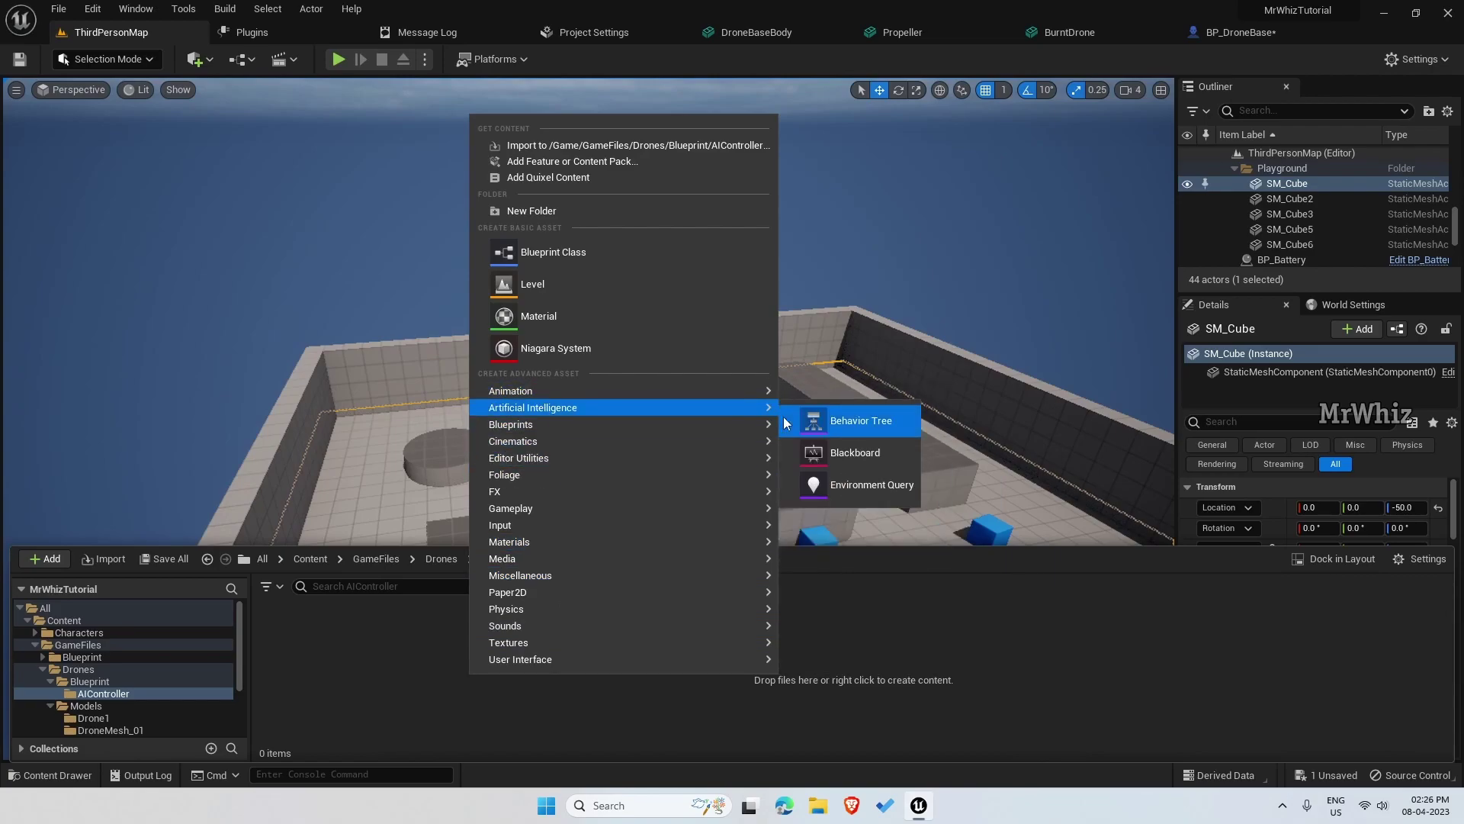
{"action": "left_click", "coordinate": [574, 254]}
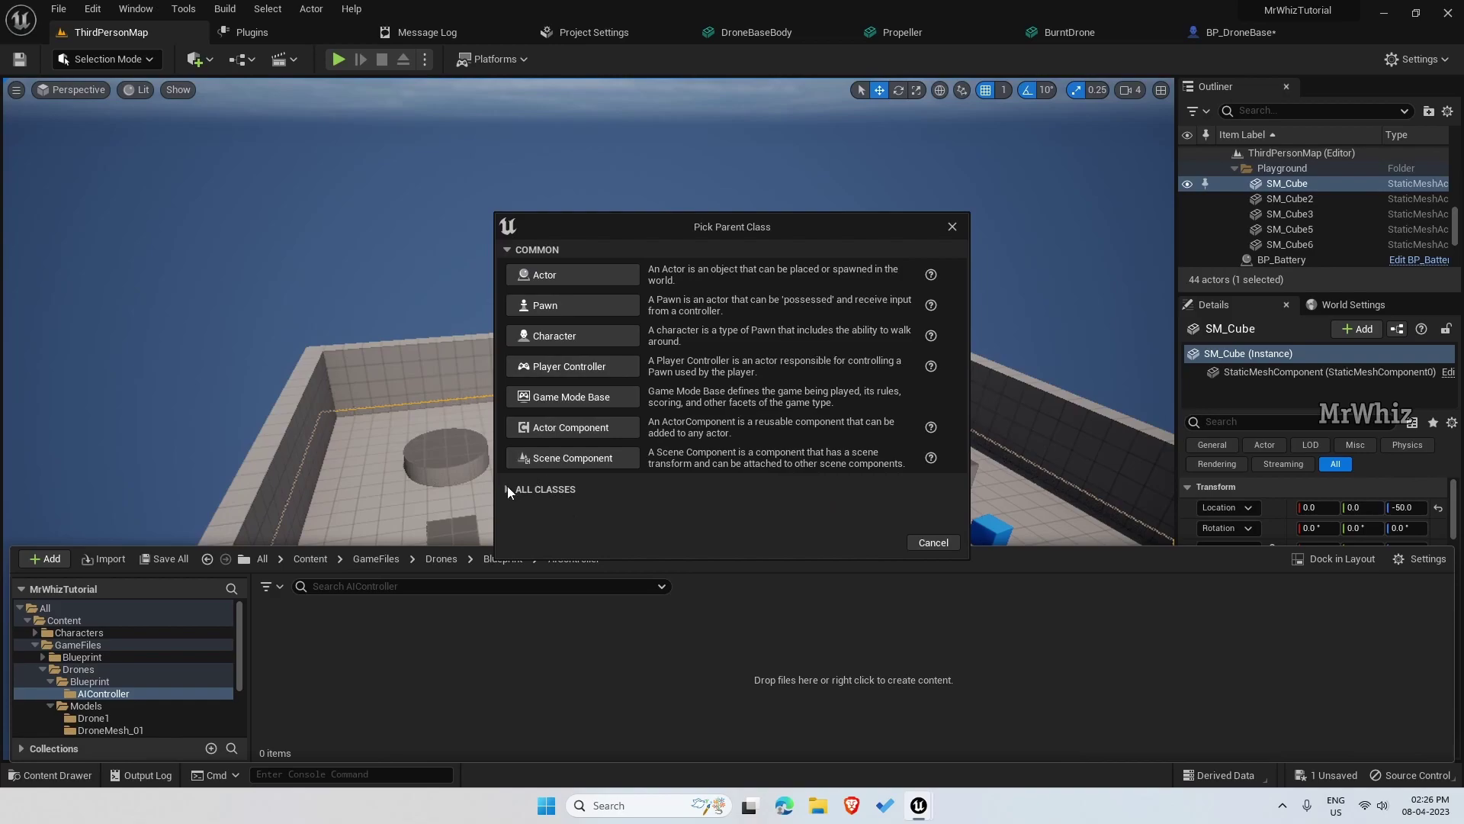
{"action": "left_click", "coordinate": [508, 489]}
{"action": "type", "text": "contr"}
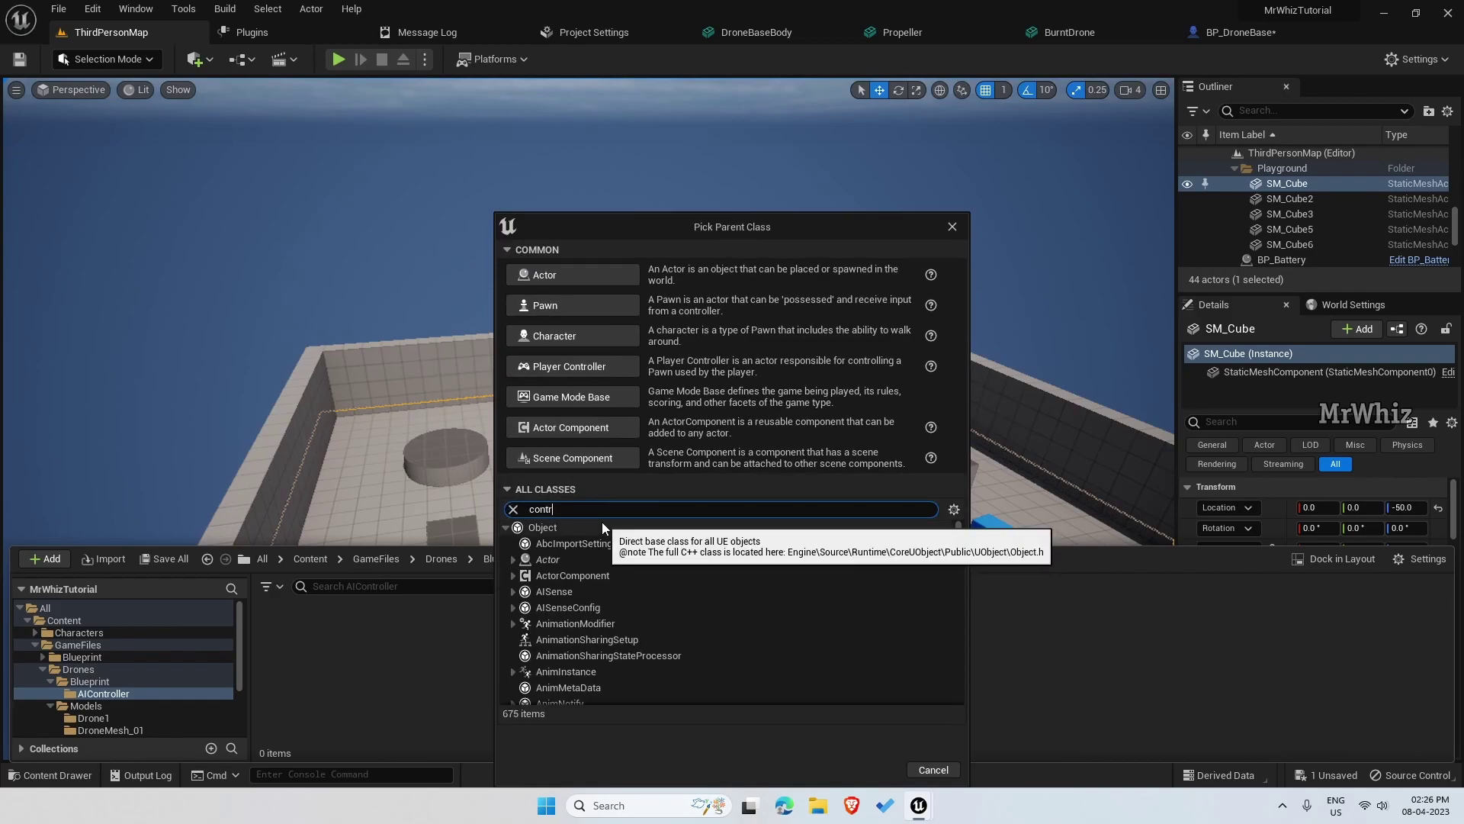
{"action": "type", "text": "oller"}
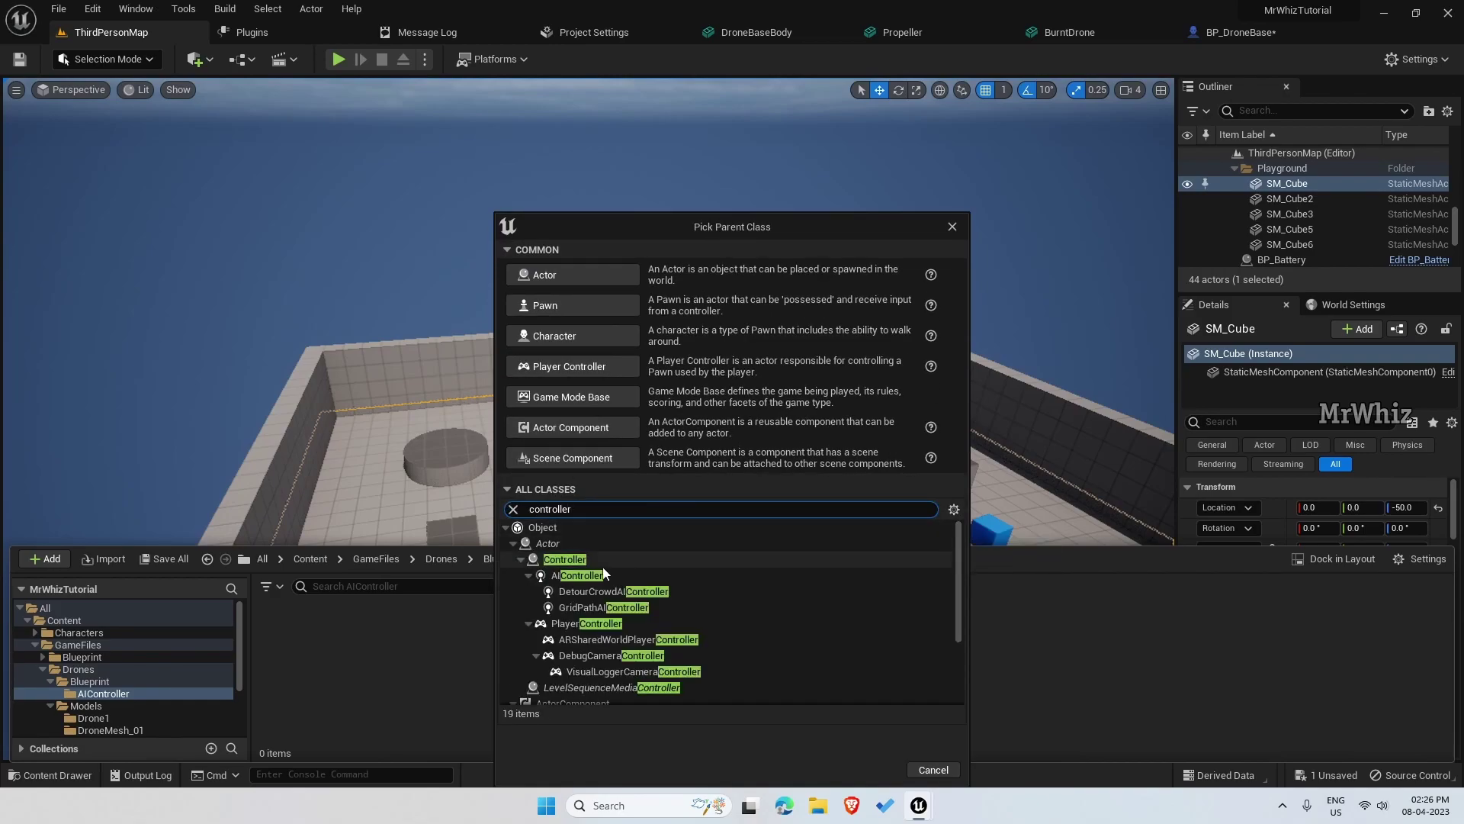
{"action": "left_click", "coordinate": [581, 575]}
{"action": "left_click", "coordinate": [873, 768]}
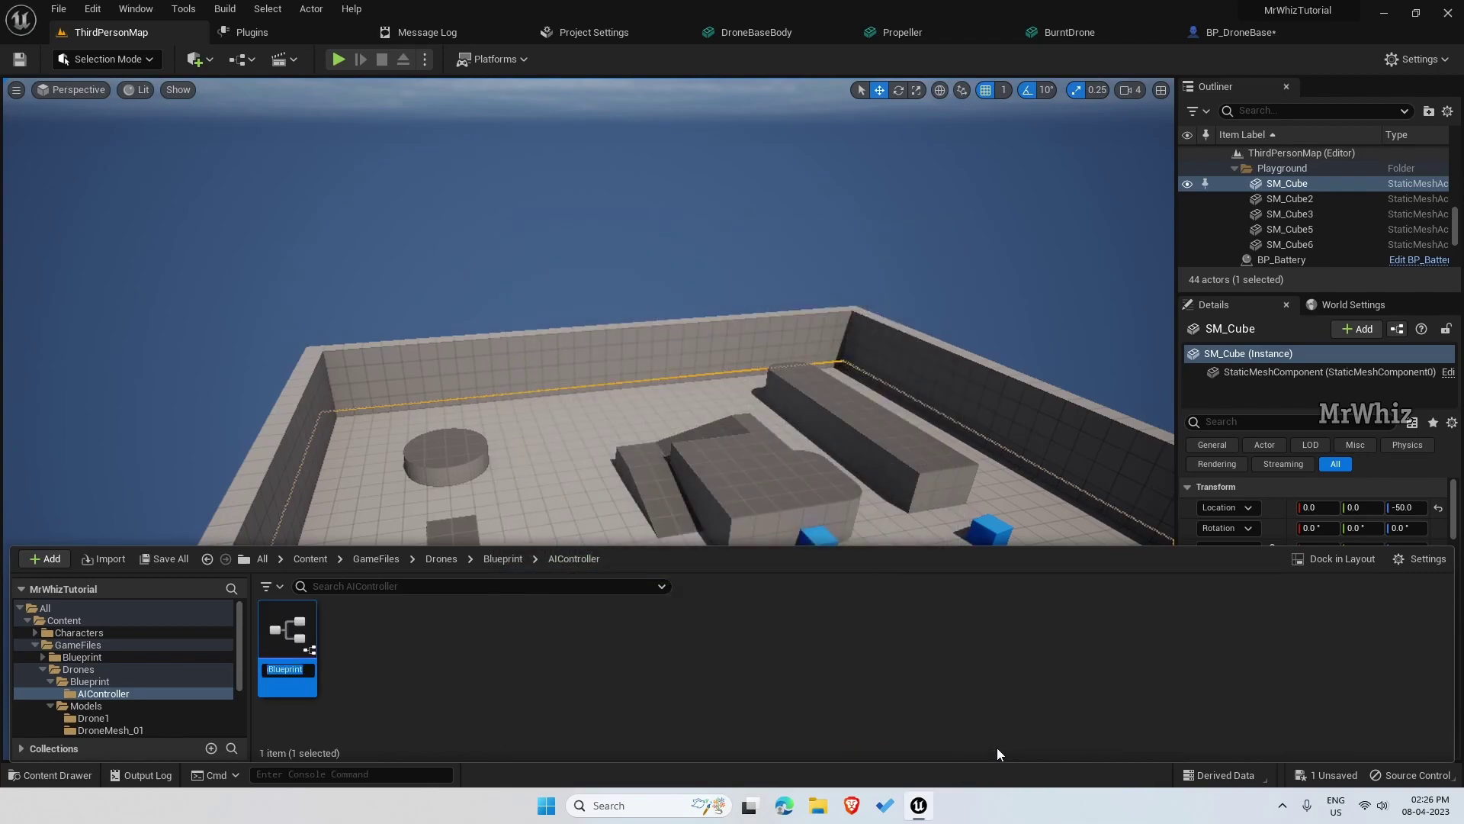
{"action": "type", "text": "DroneAI_Controller"}
{"action": "key", "text": "Return"}
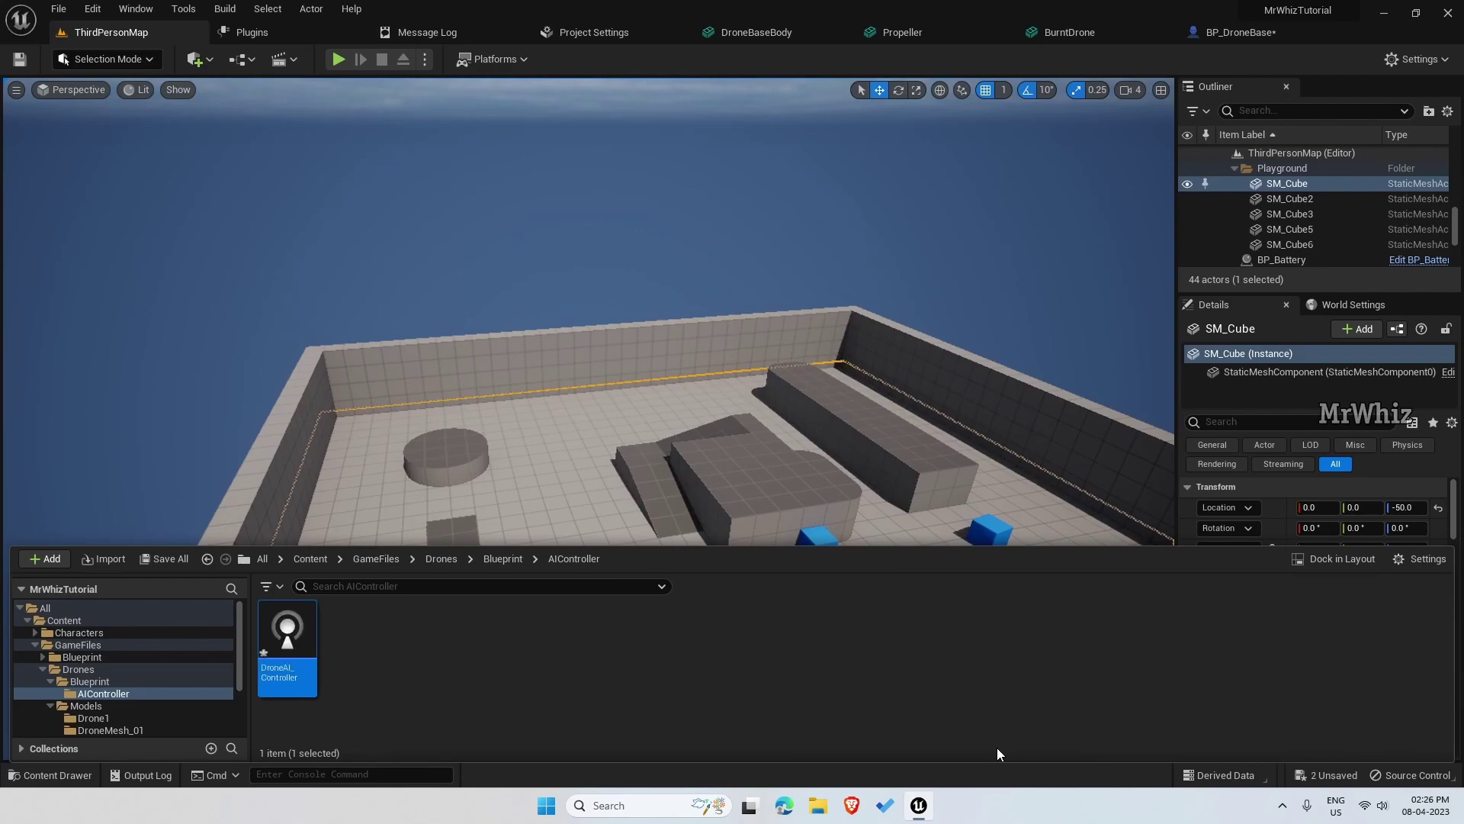
Create a Behavior Tree asset named BT_DroneAI in the AIController folder.
{"action": "right_click", "coordinate": [385, 691]}
{"action": "mouse_move", "coordinate": [455, 422]}
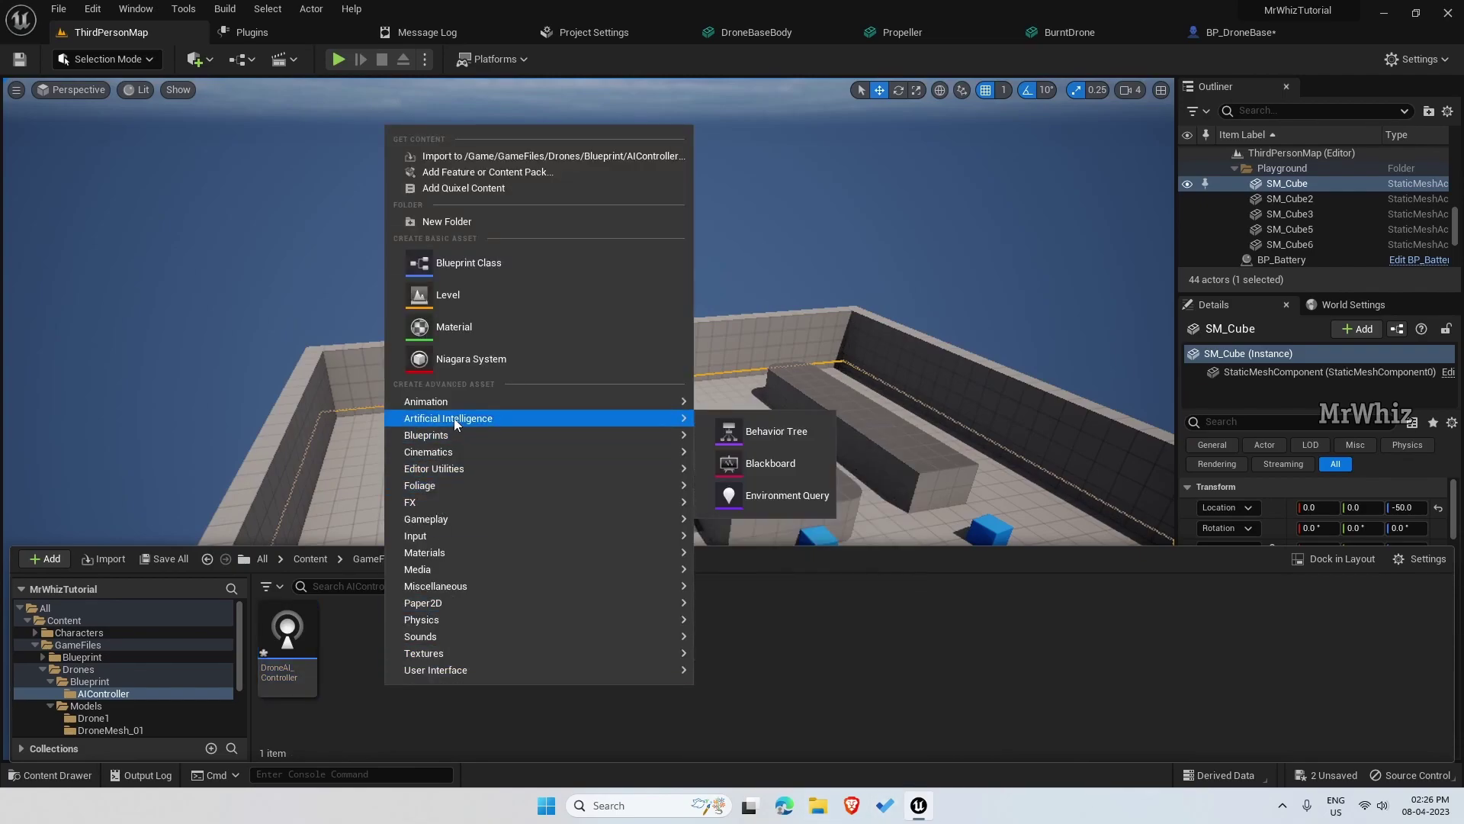
{"action": "left_click", "coordinate": [759, 433]}
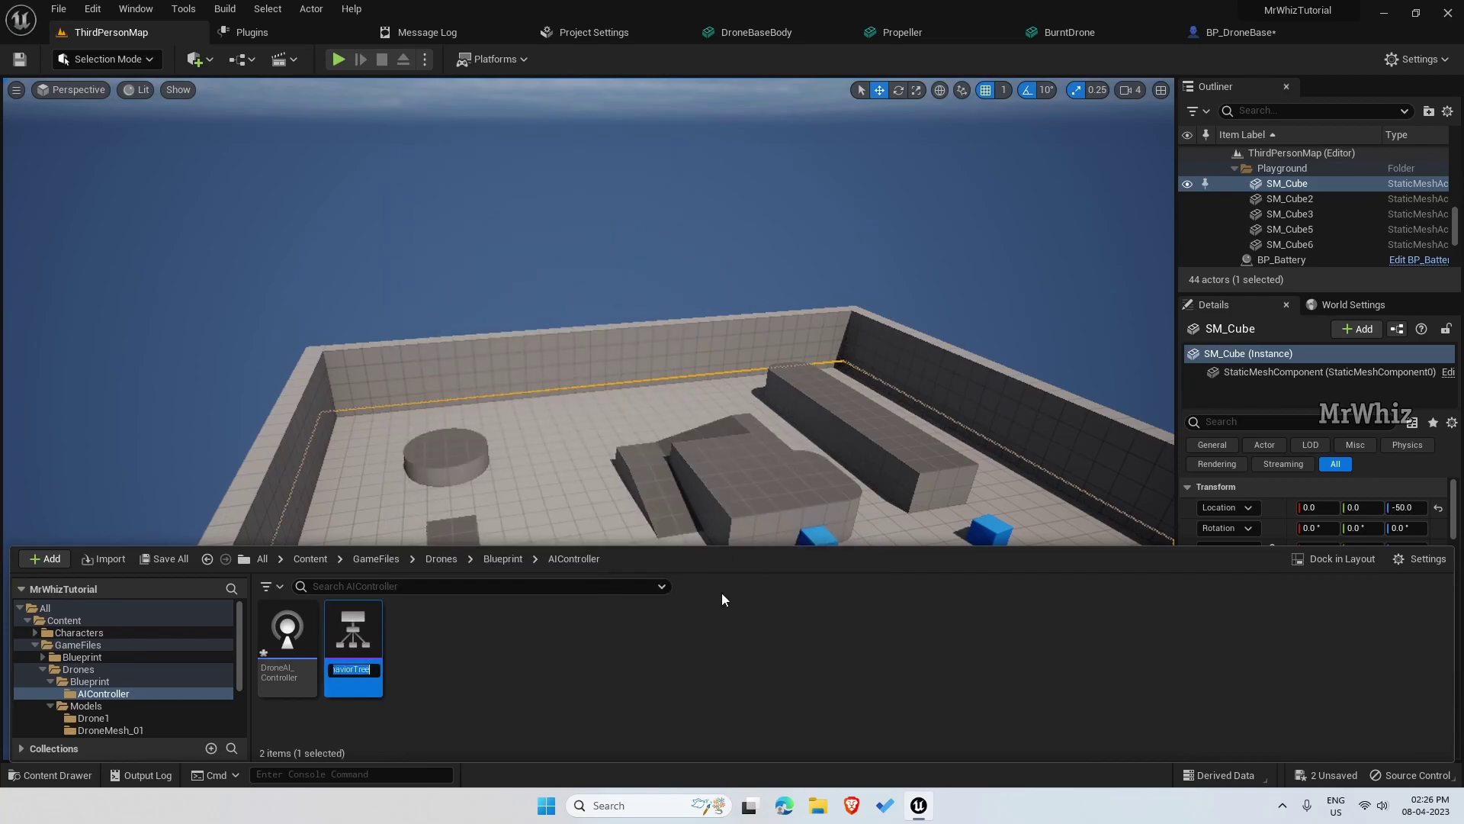
{"action": "type", "text": "B"}
{"action": "type", "text": "T_DroneAI"}
{"action": "key", "text": "Return"}
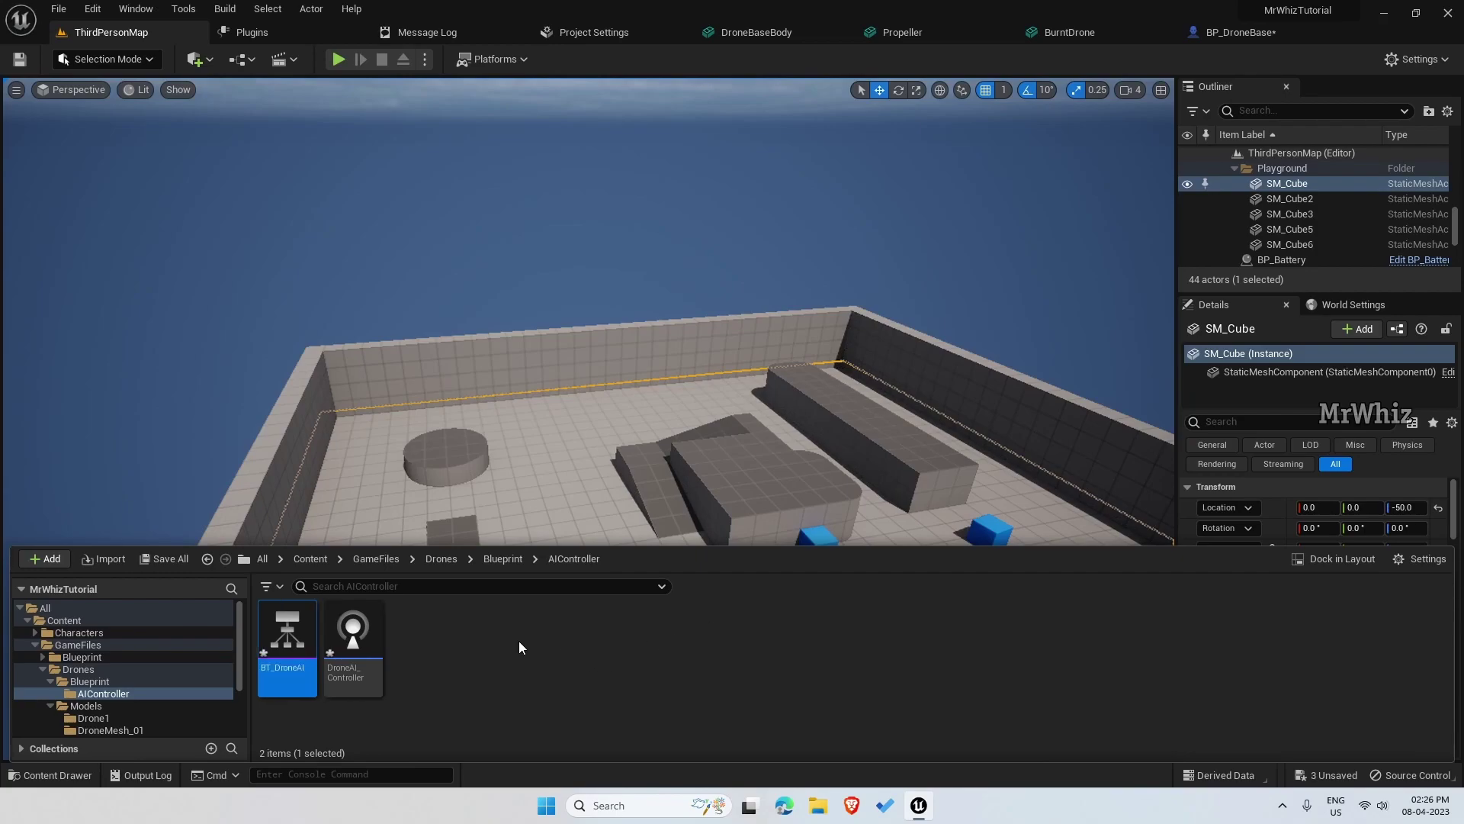
Create a Blackboard asset named BB_DroneAI alongside the behavior tree.
{"action": "right_click", "coordinate": [451, 652]}
{"action": "mouse_move", "coordinate": [607, 386]}
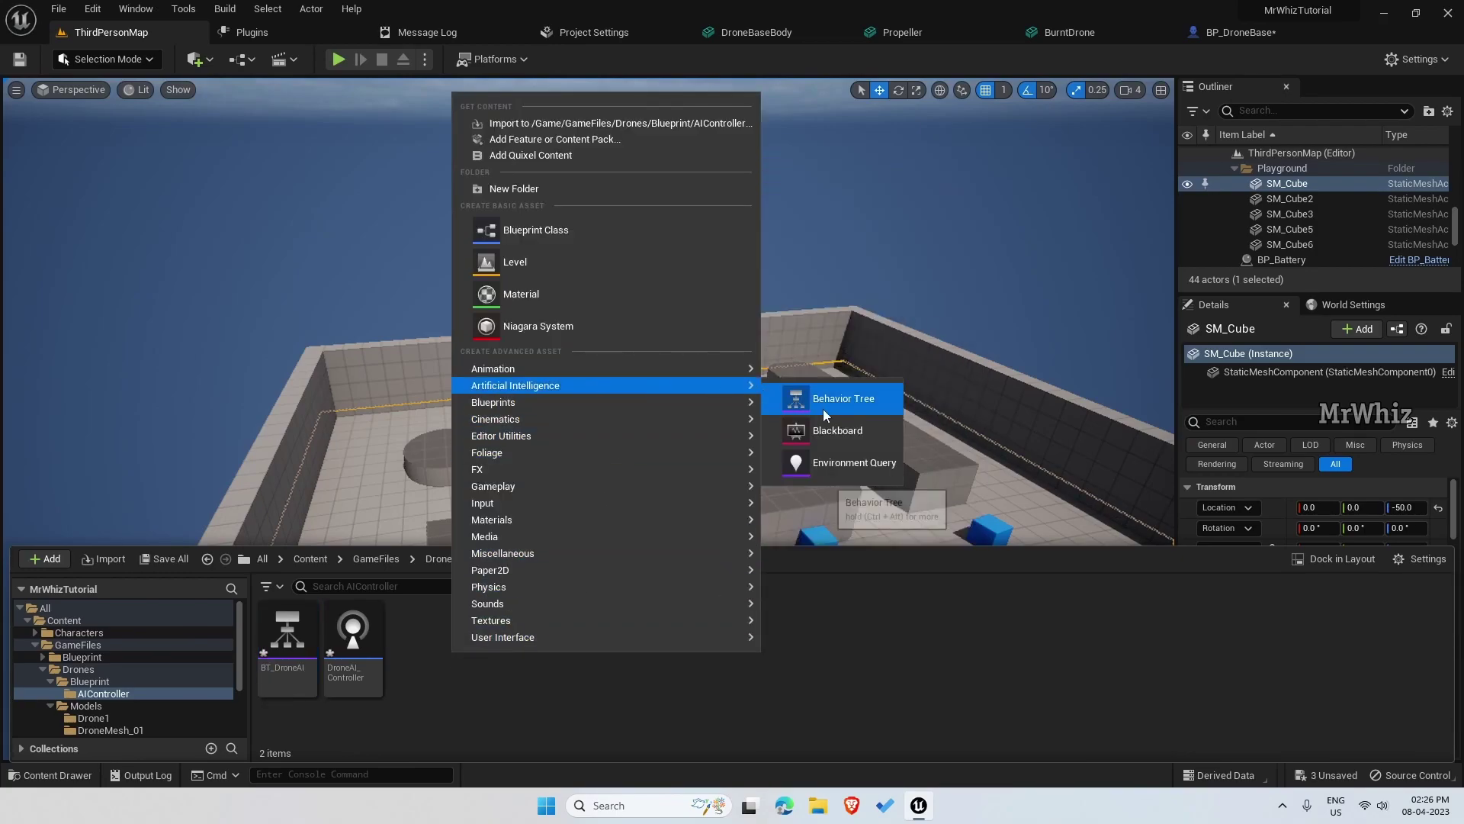
{"action": "left_click", "coordinate": [831, 430]}
{"action": "type", "text": "BN"}
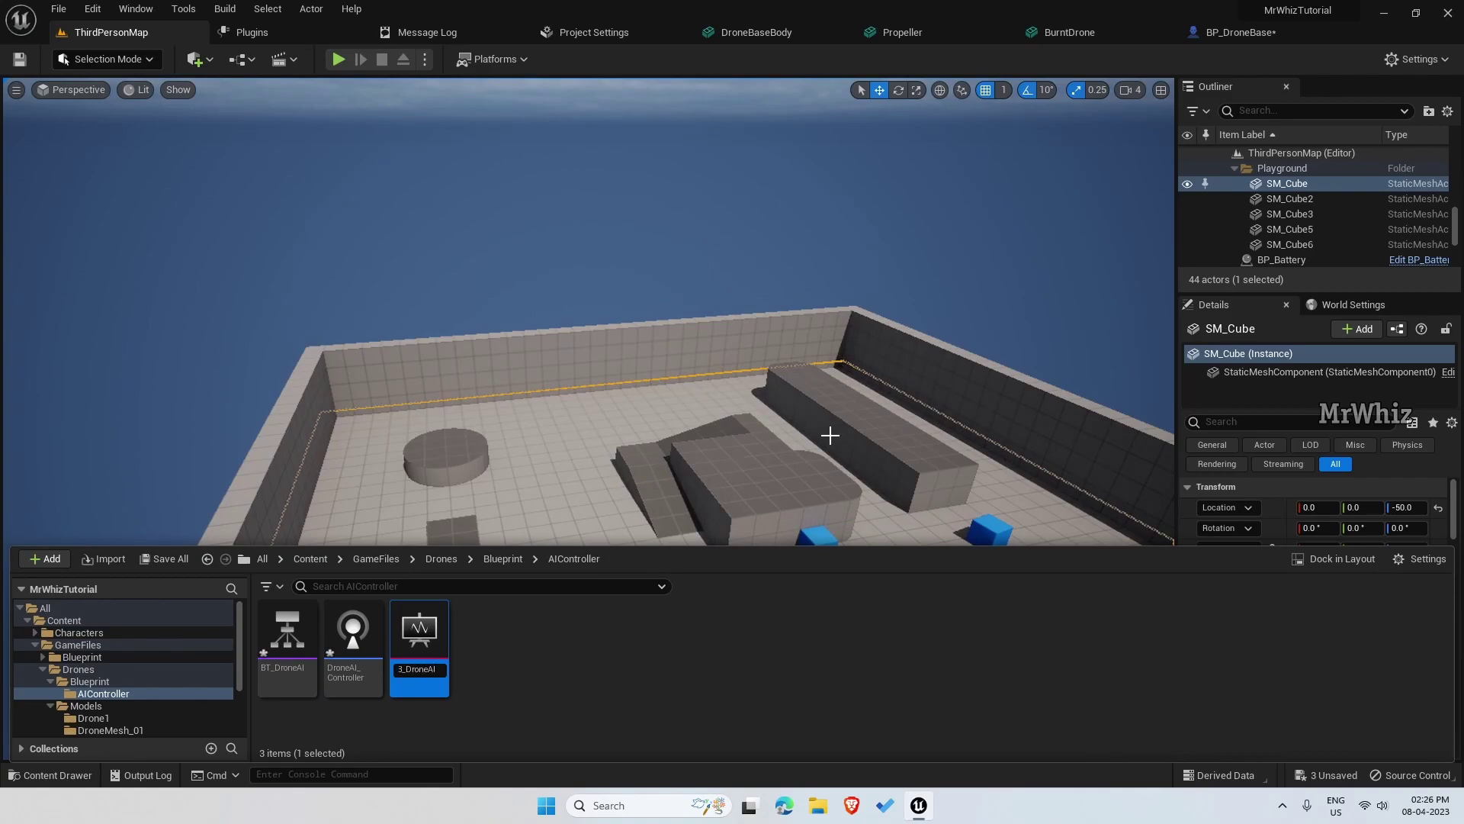
{"action": "key", "text": "Return"}
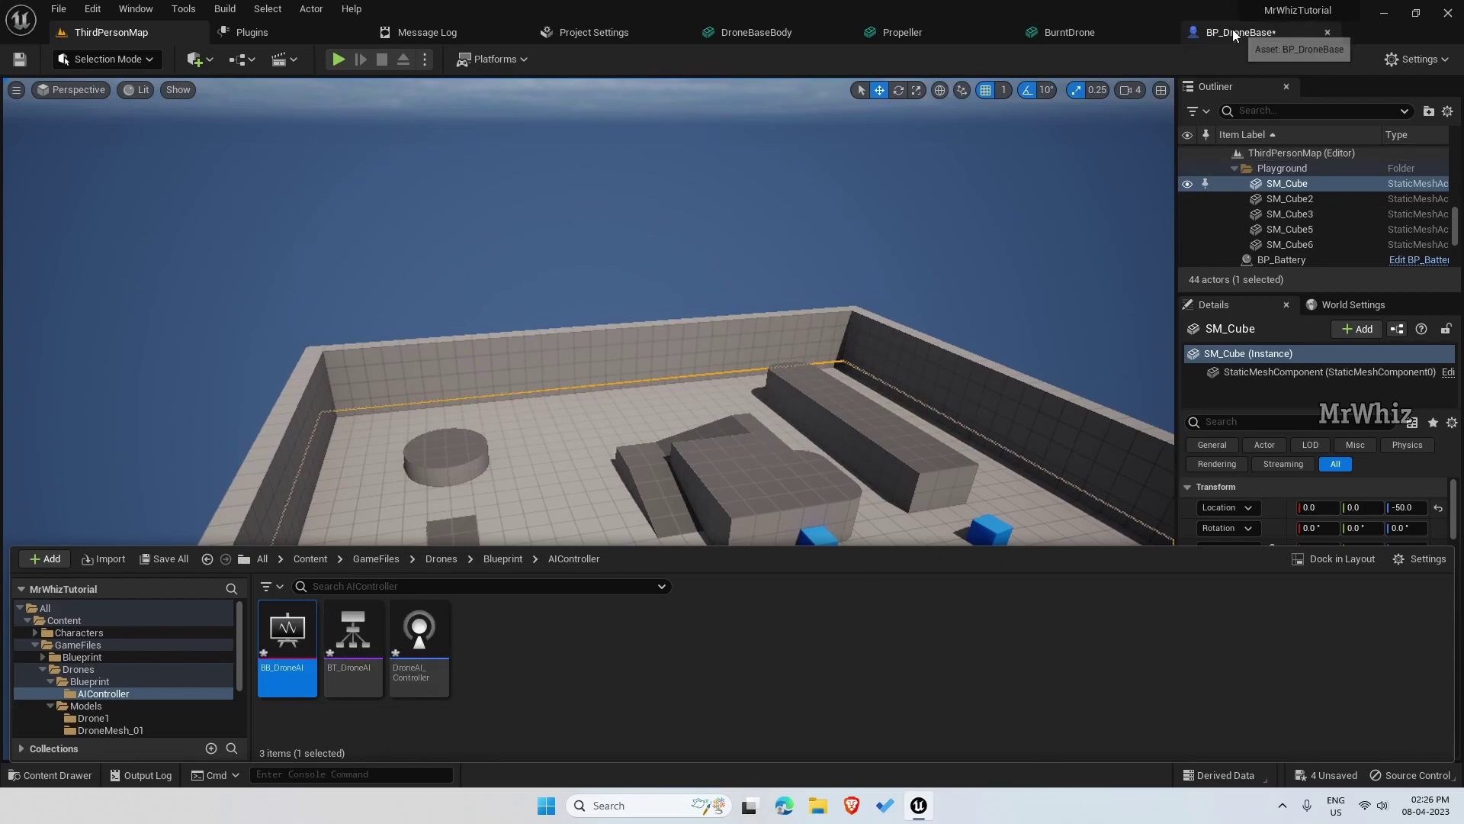
Set the AI Controller Class of BP_DroneBase to DroneAI_Controller and compile the Blueprint.
{"action": "left_click", "coordinate": [1237, 32]}
{"action": "scroll", "coordinate": [97, 217], "scroll_direction": "up", "scroll_amount": 2}
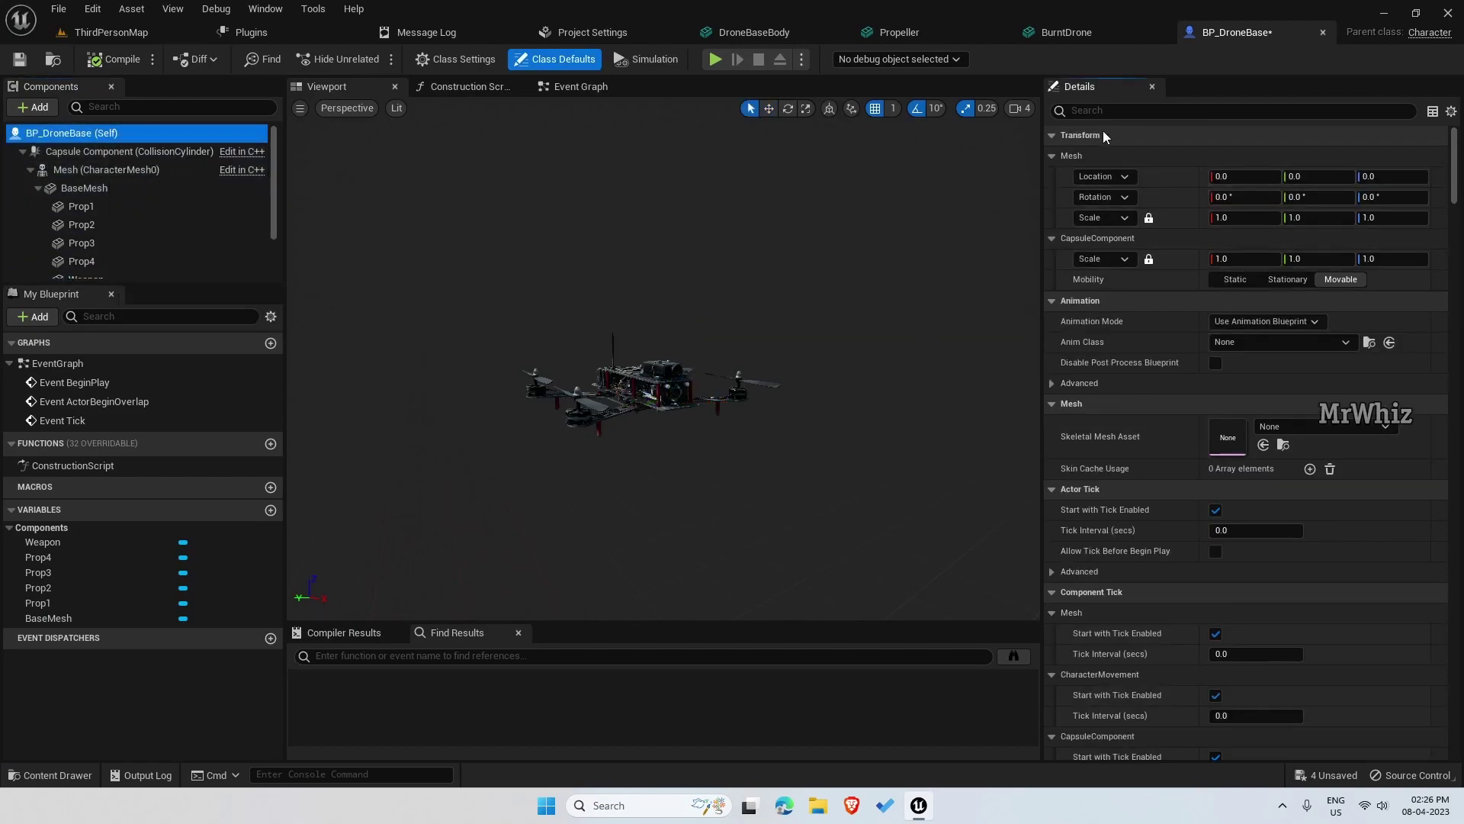
{"action": "left_click", "coordinate": [1103, 117]}
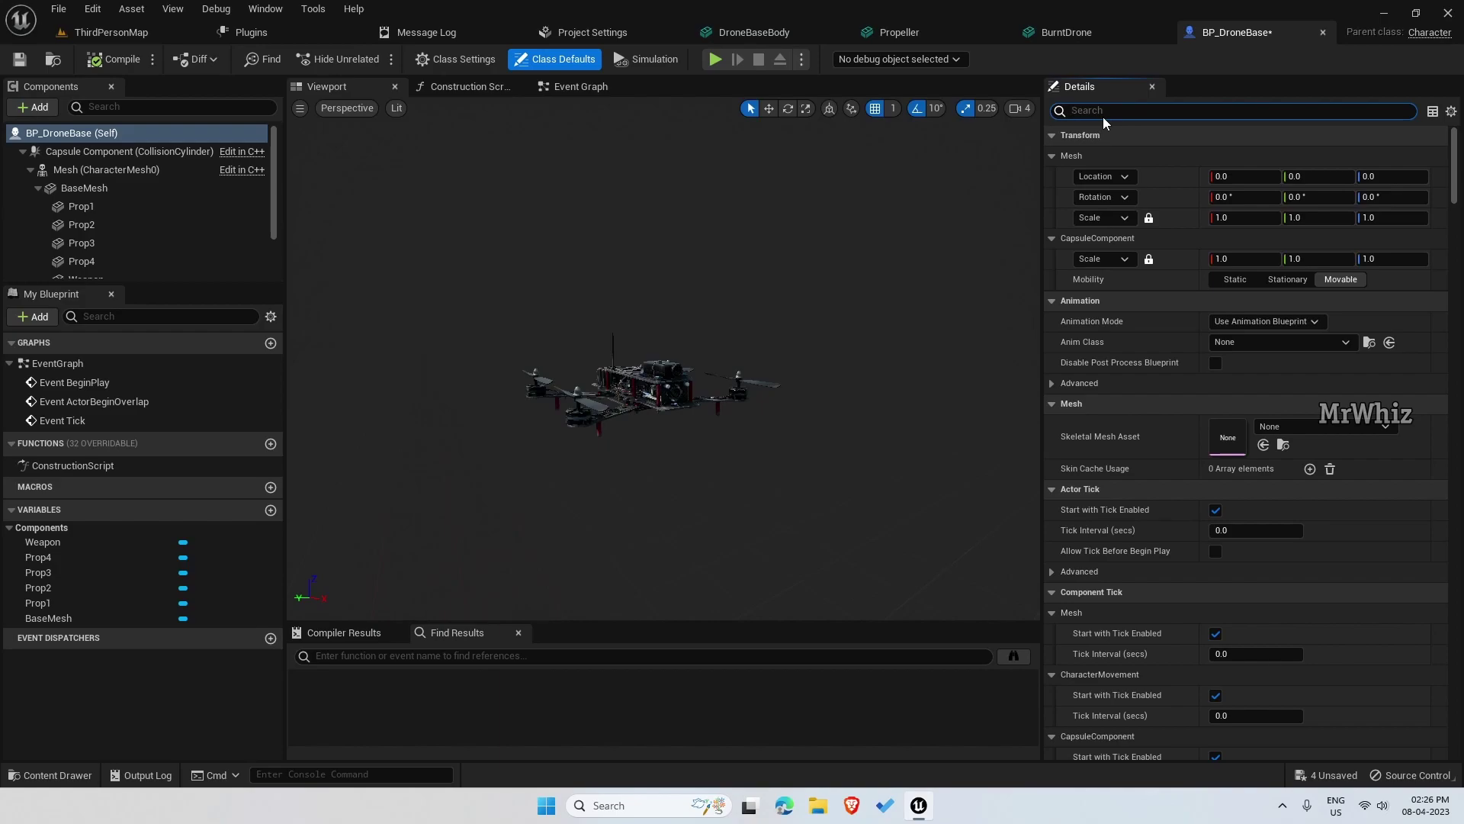
{"action": "type", "text": "ai"}
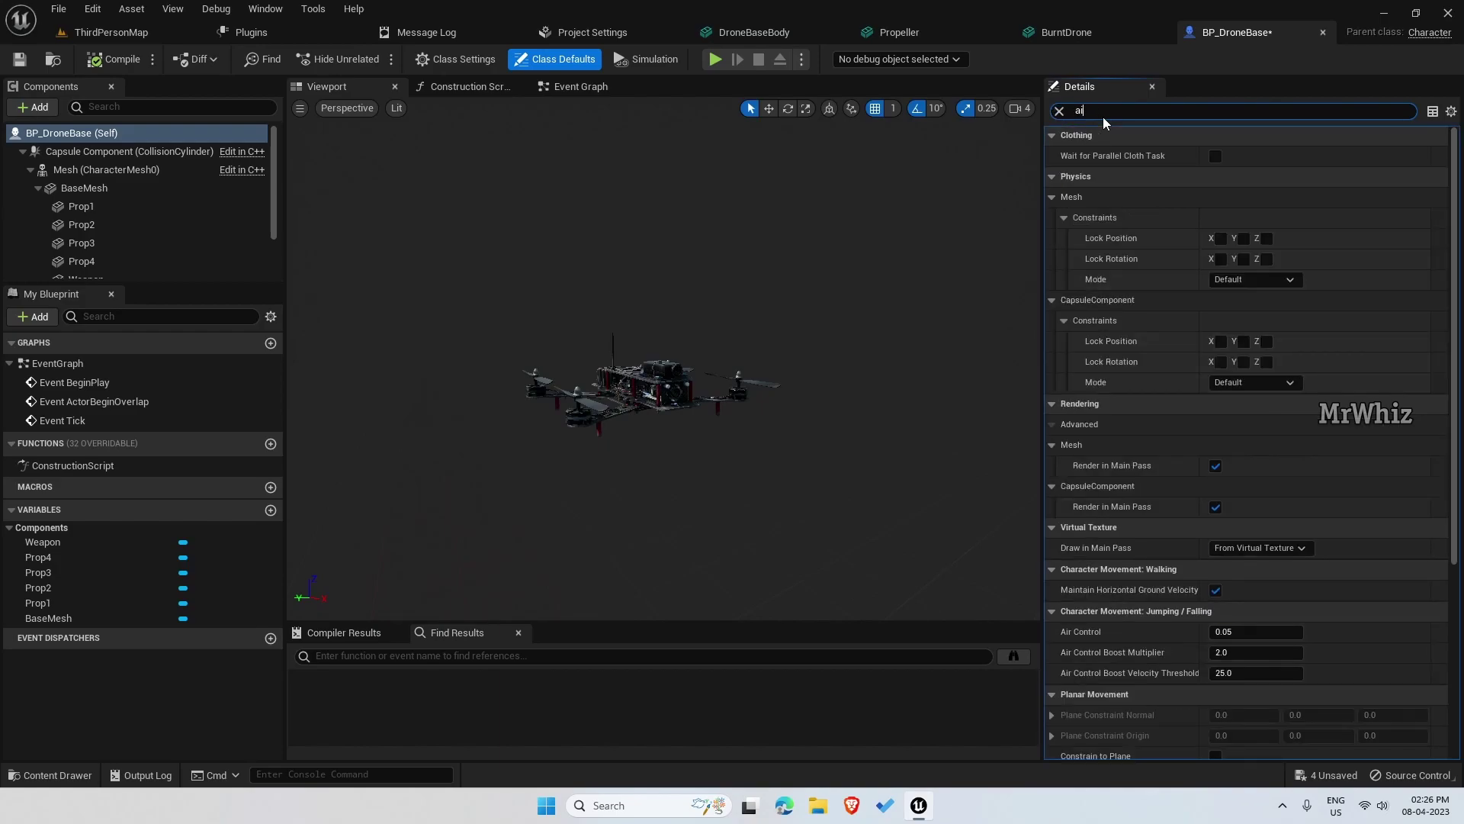
{"action": "scroll", "coordinate": [1234, 483], "scroll_direction": "down", "scroll_amount": 6}
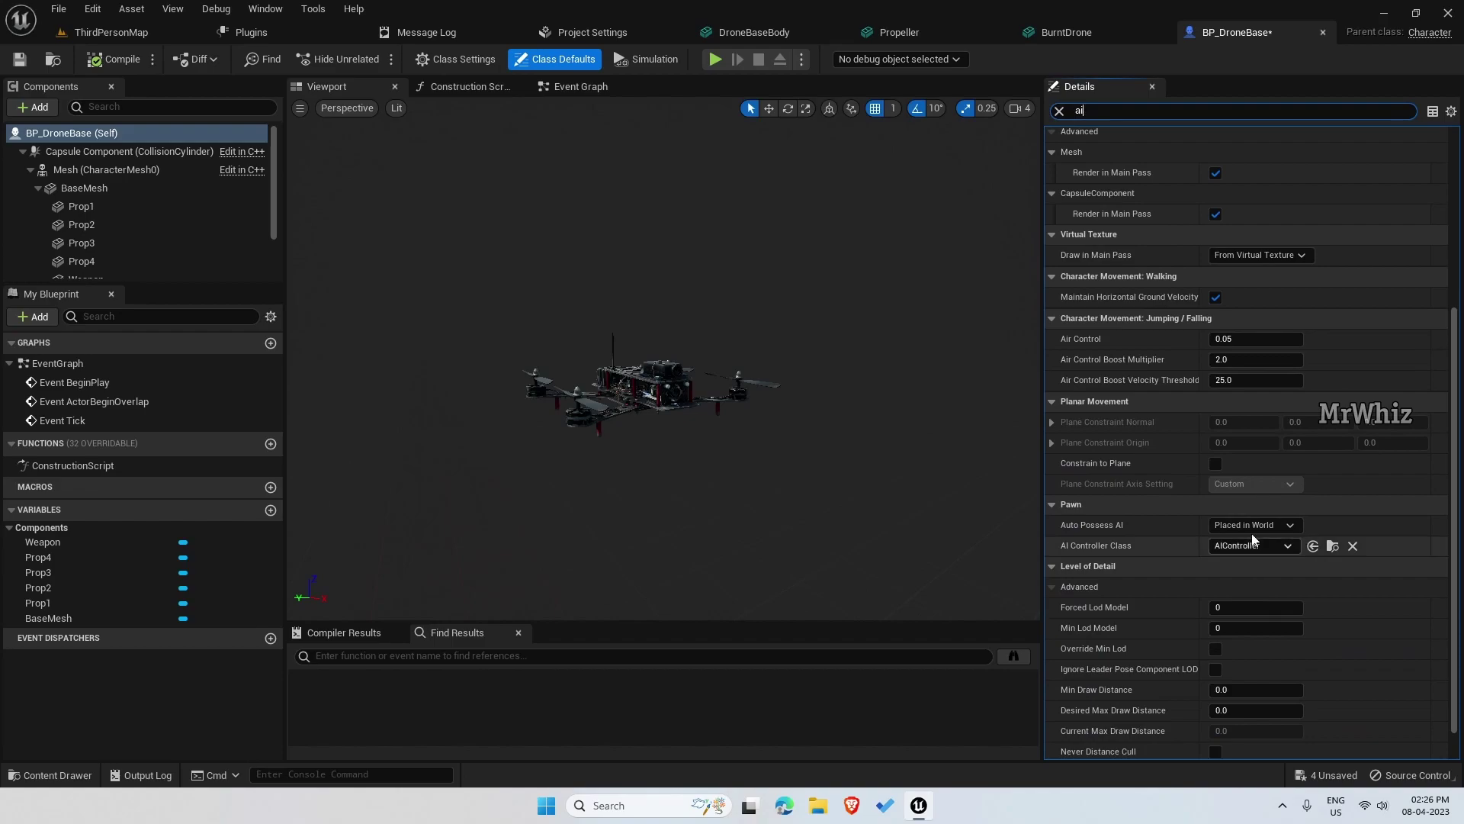
{"action": "left_click", "coordinate": [1255, 546]}
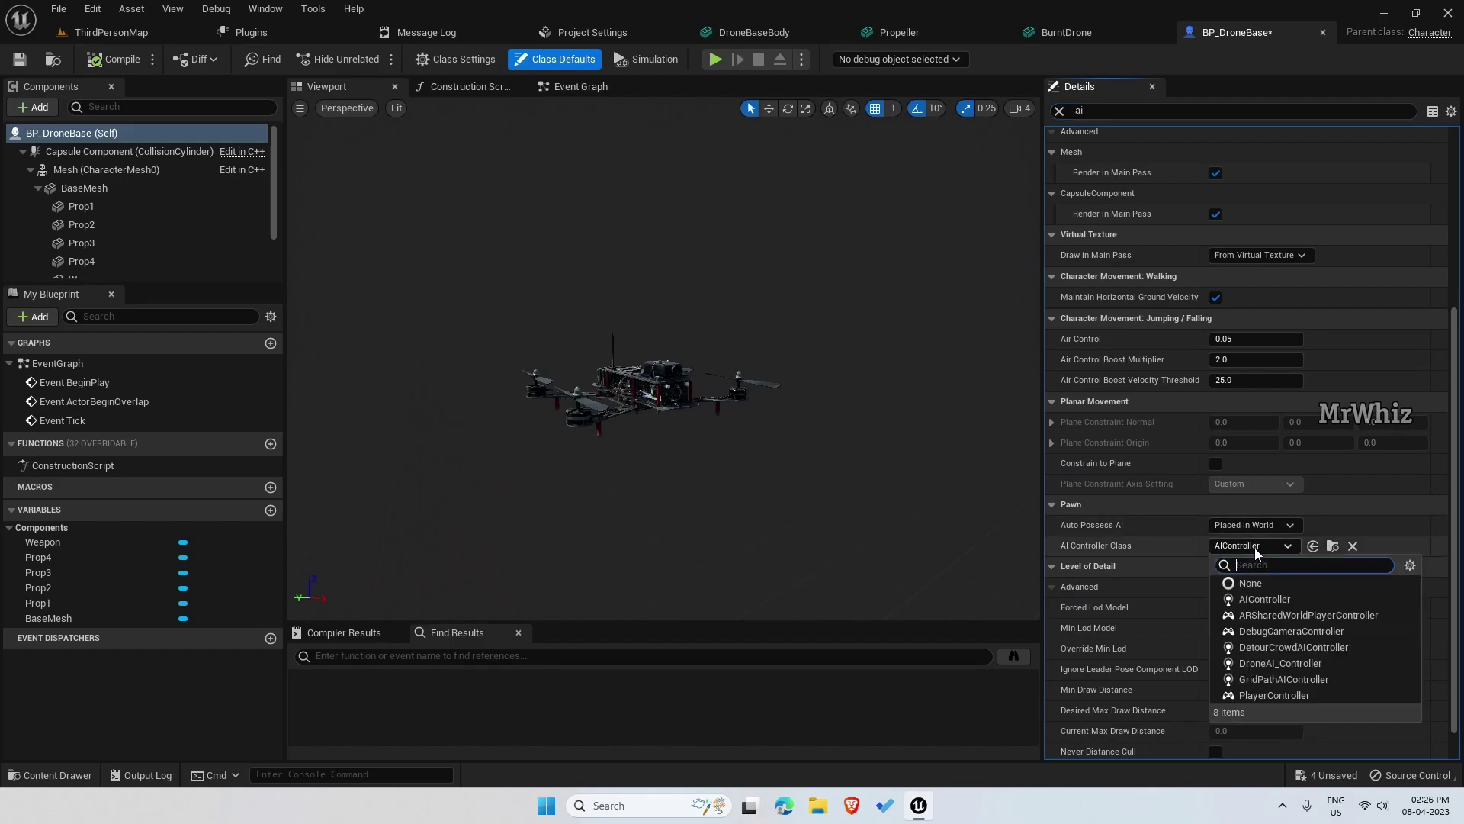
{"action": "left_click", "coordinate": [1267, 664]}
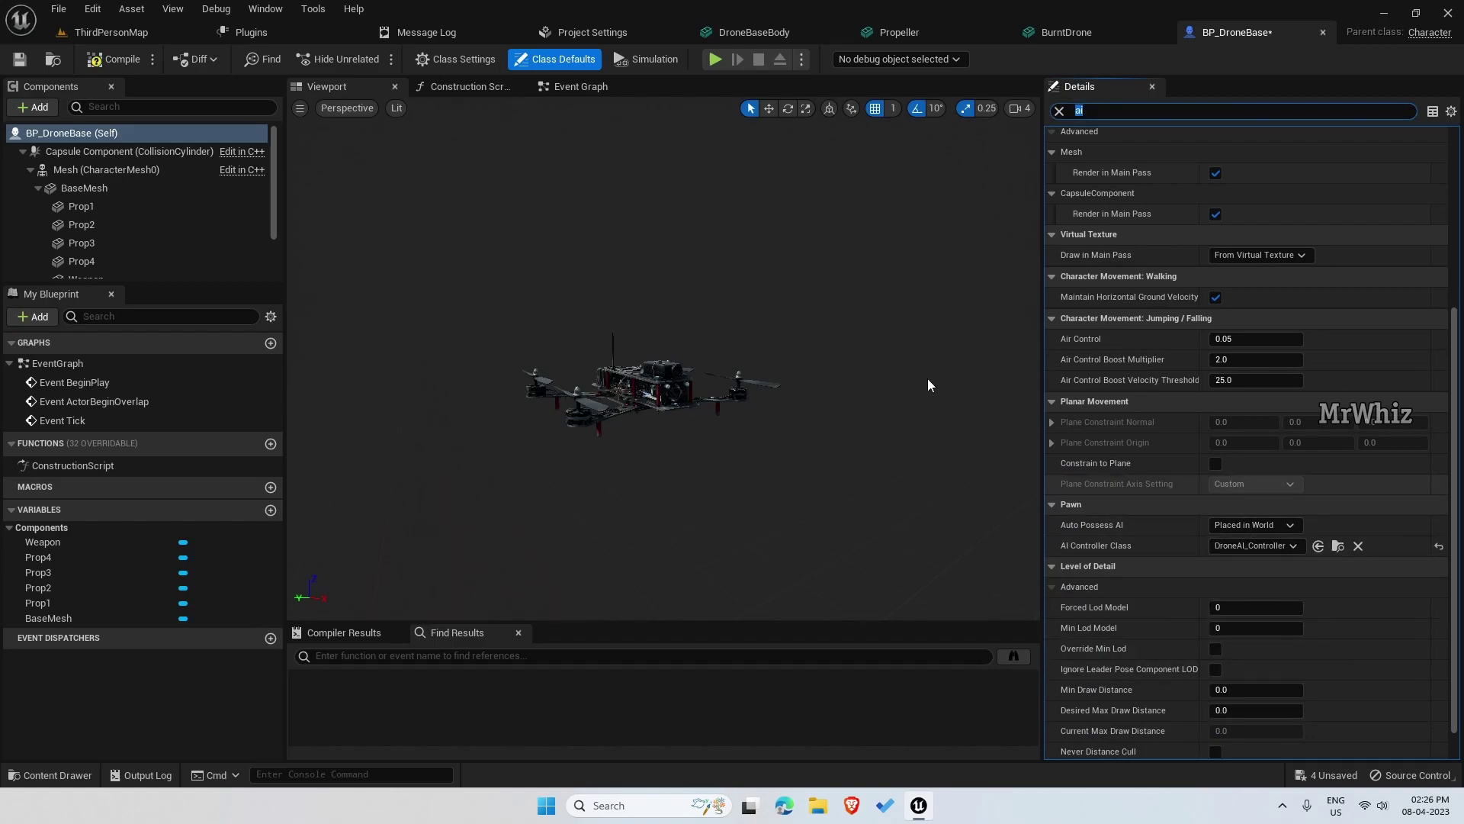
{"action": "left_click", "coordinate": [121, 58]}
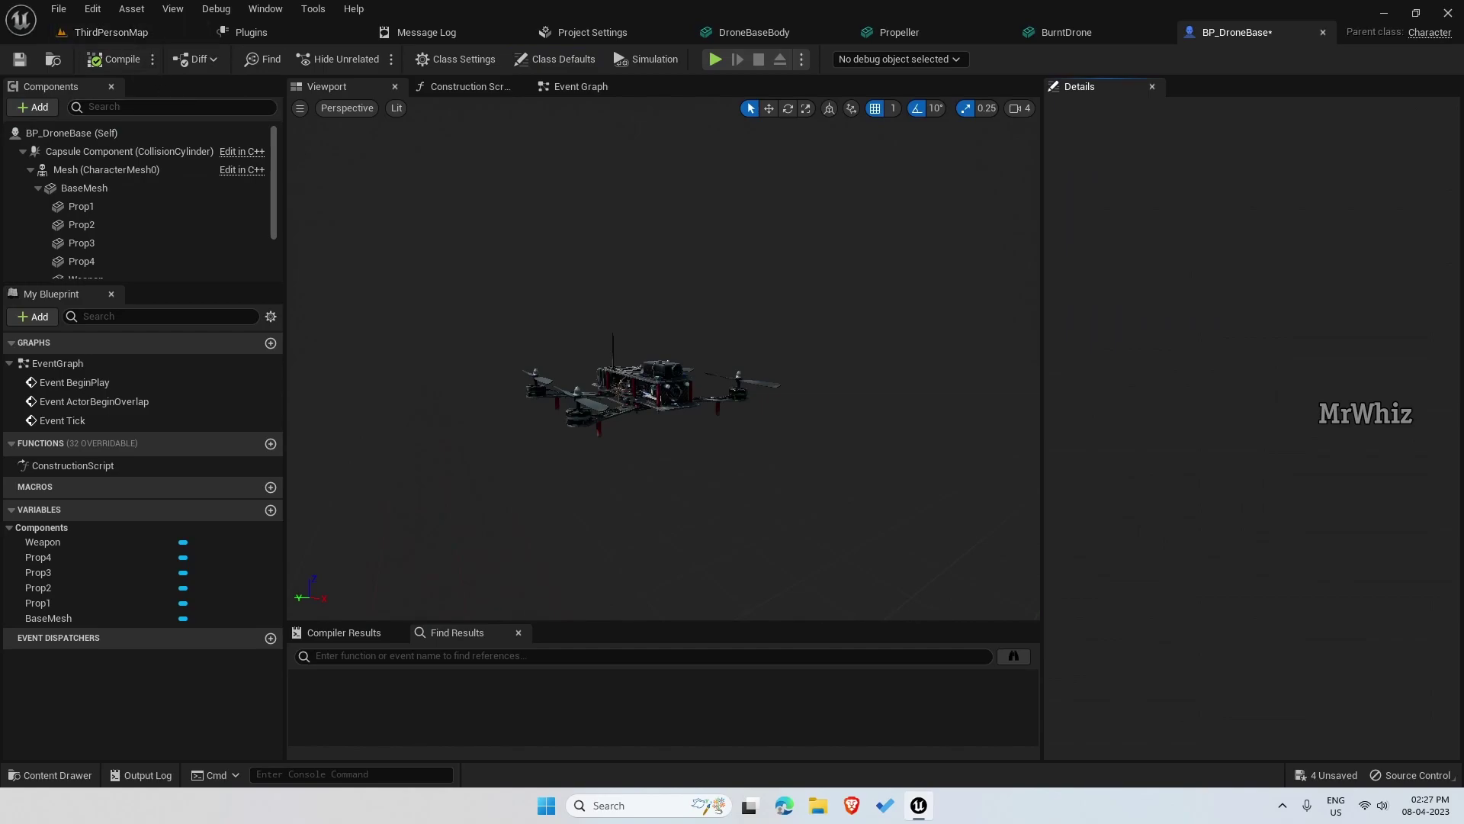
In DroneAI_Controller's event graph, connect a Run Behavior Tree node to Event BeginPlay and set its BTAsset to BT_DroneAI.
{"action": "left_click", "coordinate": [111, 32]}
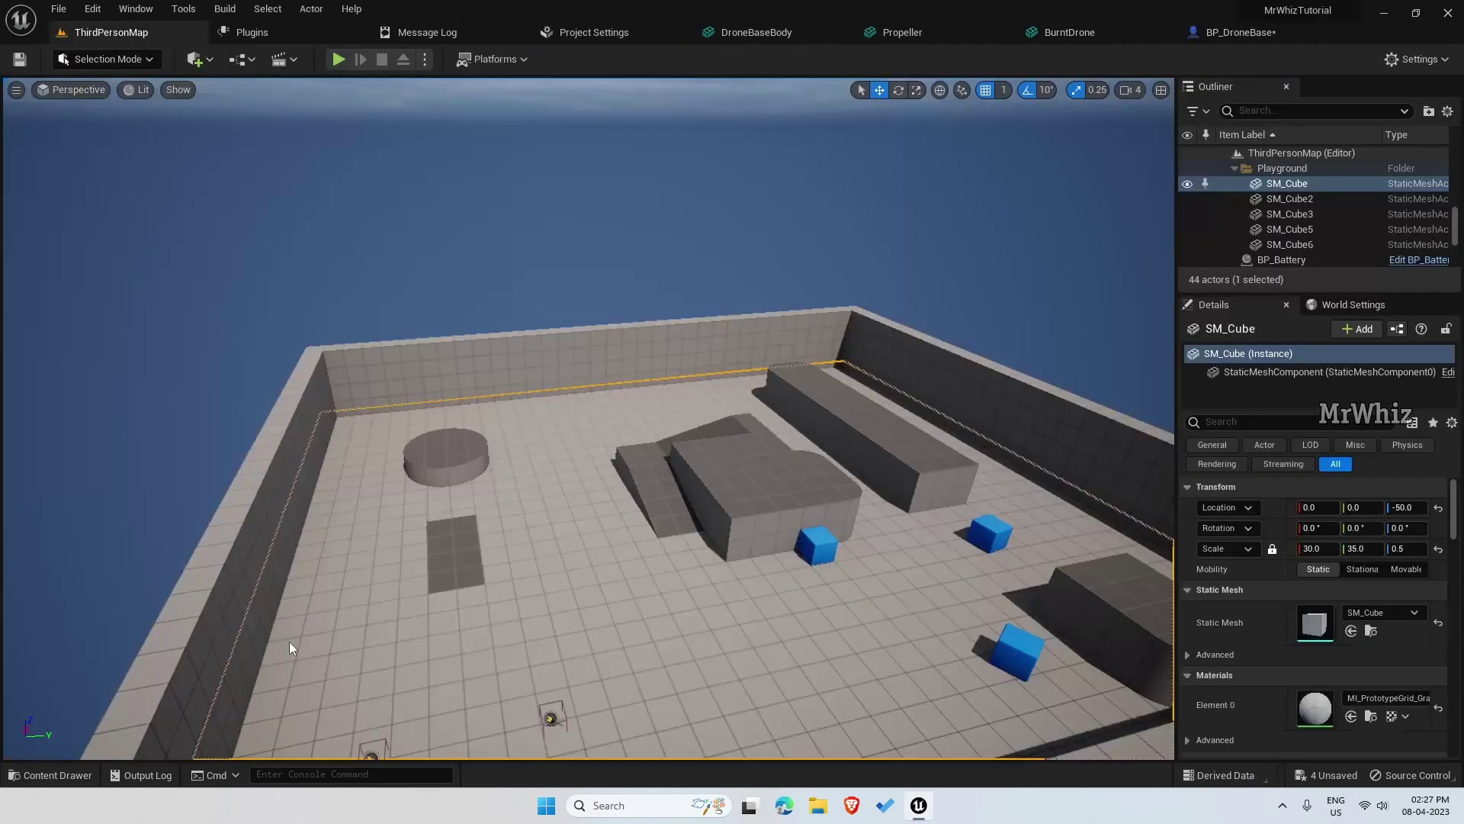
{"action": "left_click", "coordinate": [50, 775]}
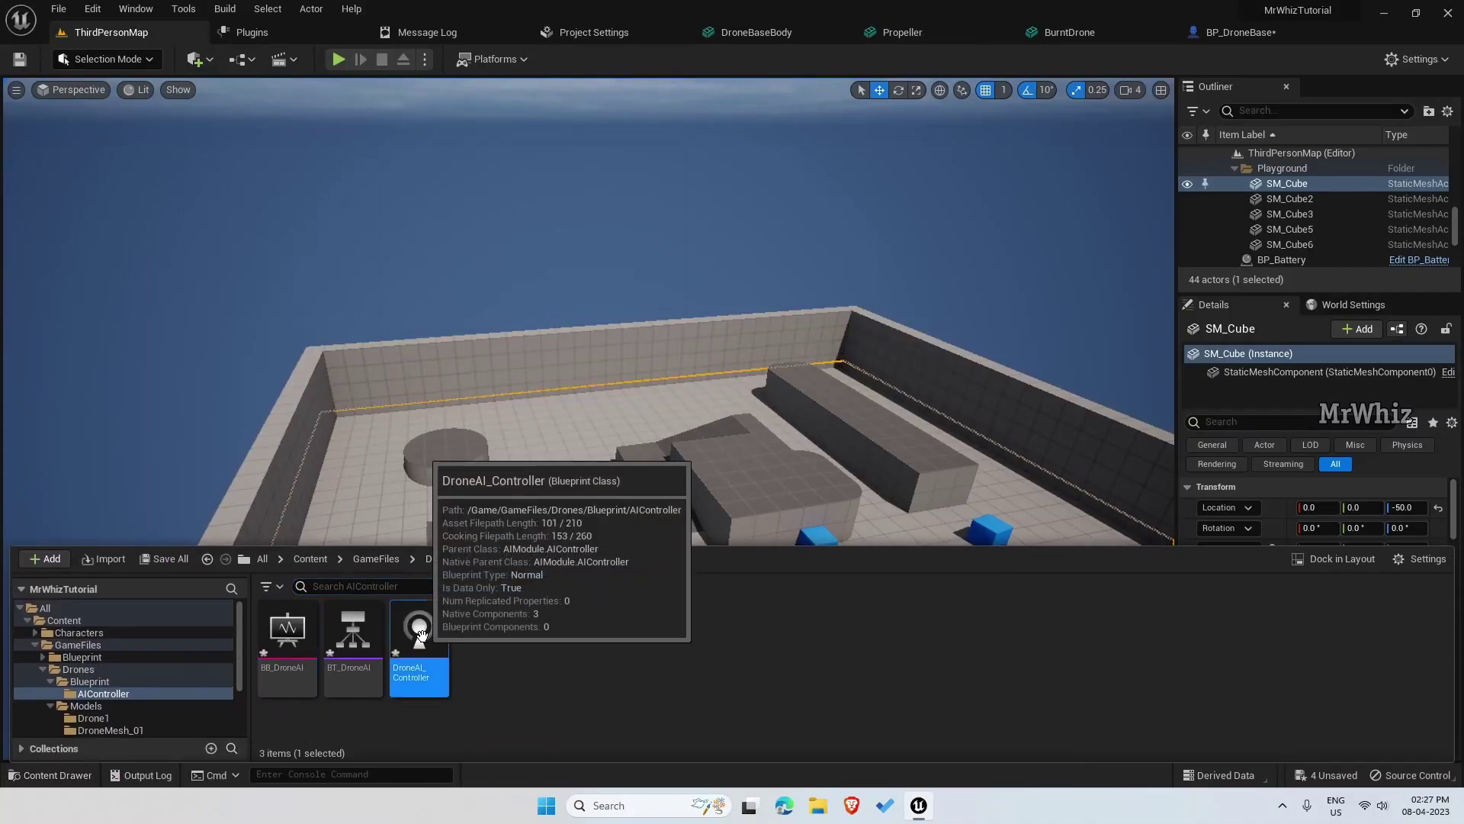
{"action": "double_click", "coordinate": [419, 631]}
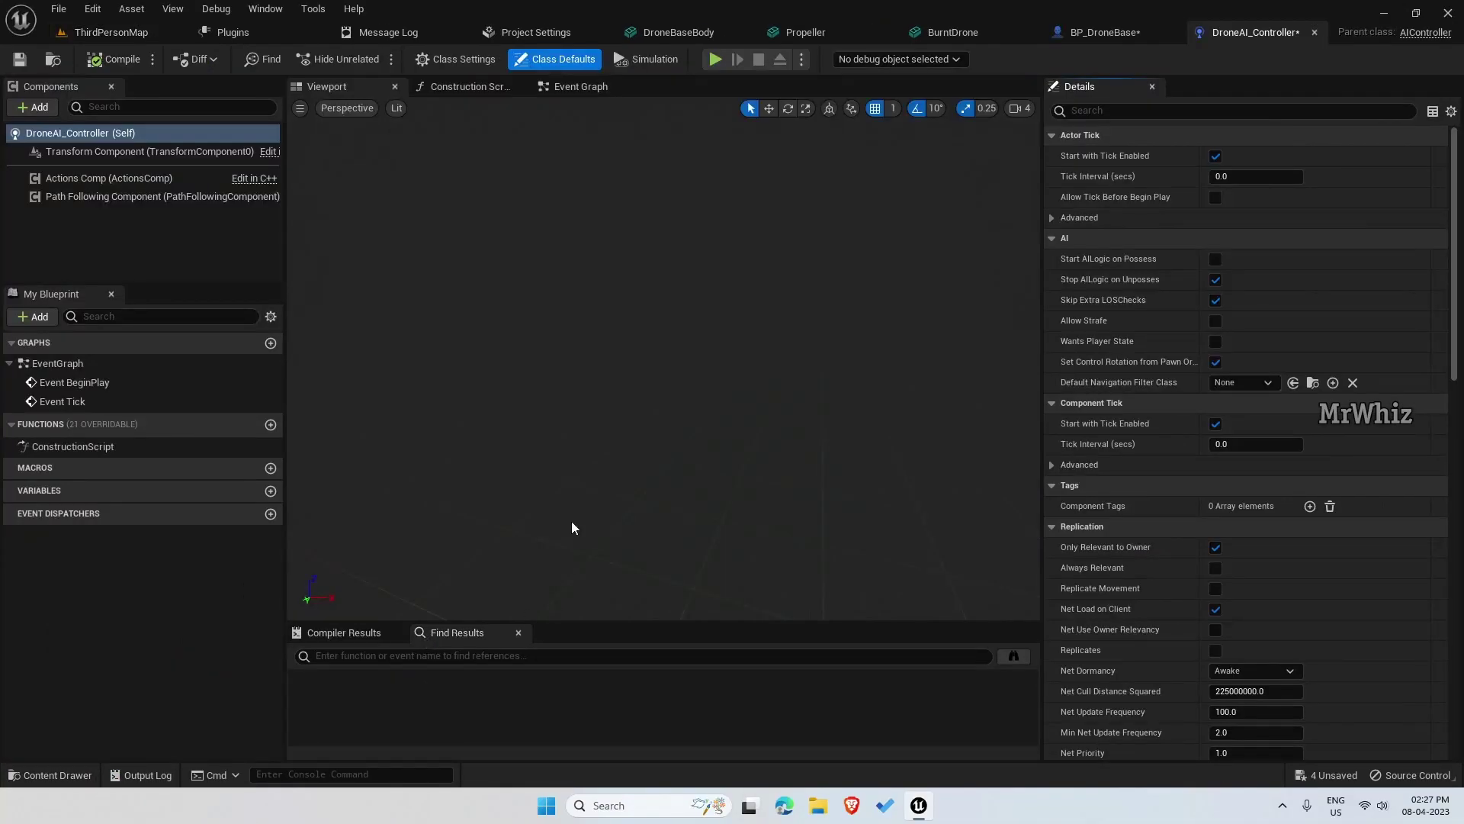
{"action": "left_click", "coordinate": [571, 90]}
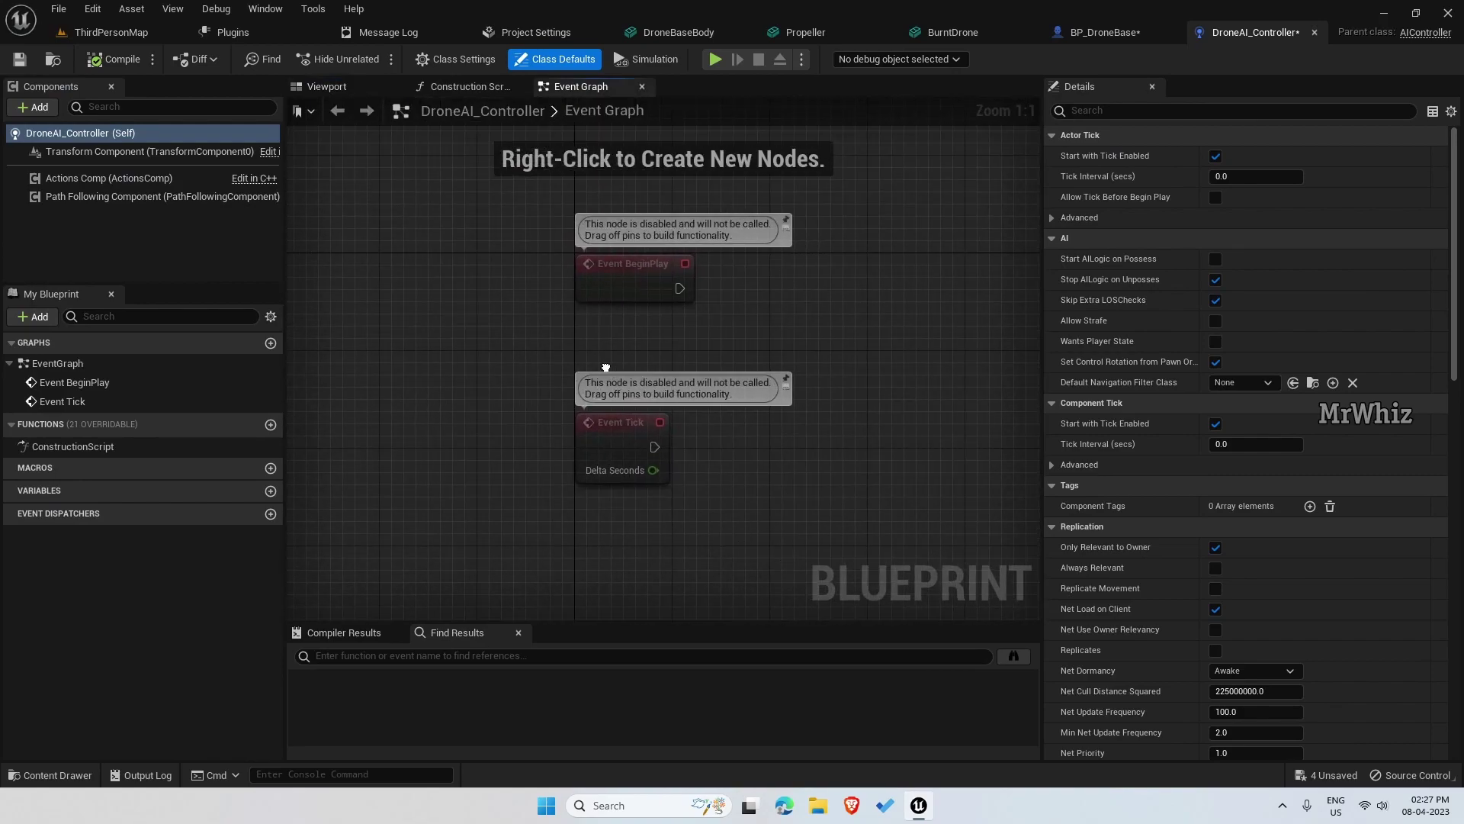
{"action": "left_click_drag", "start_coordinate": [611, 309], "coordinate": [715, 311]}
{"action": "type", "text": "run behavior"}
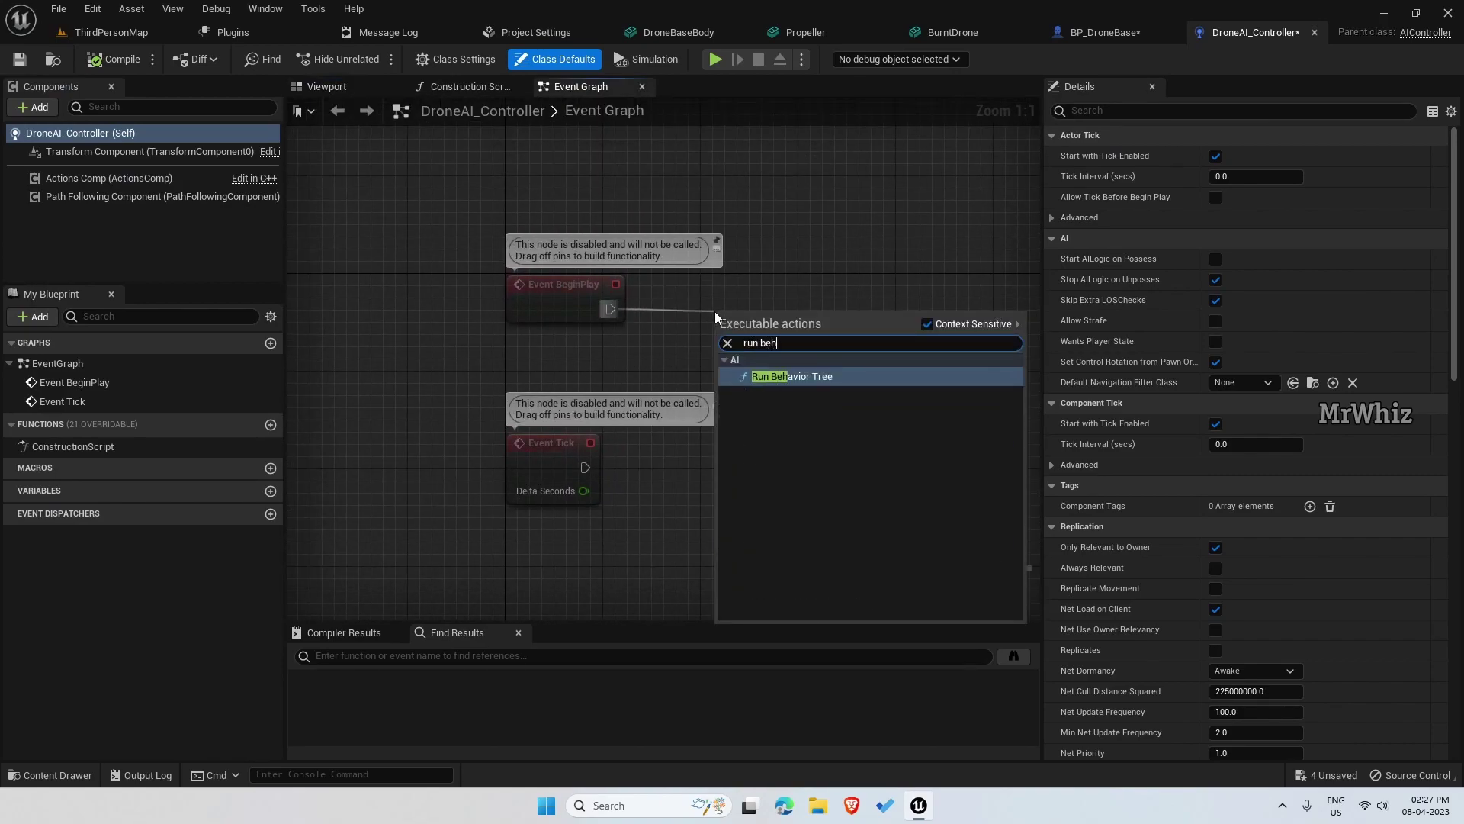
{"action": "key", "text": "Return"}
{"action": "left_click_drag", "start_coordinate": [789, 318], "coordinate": [834, 285]}
{"action": "left_click", "coordinate": [838, 371]}
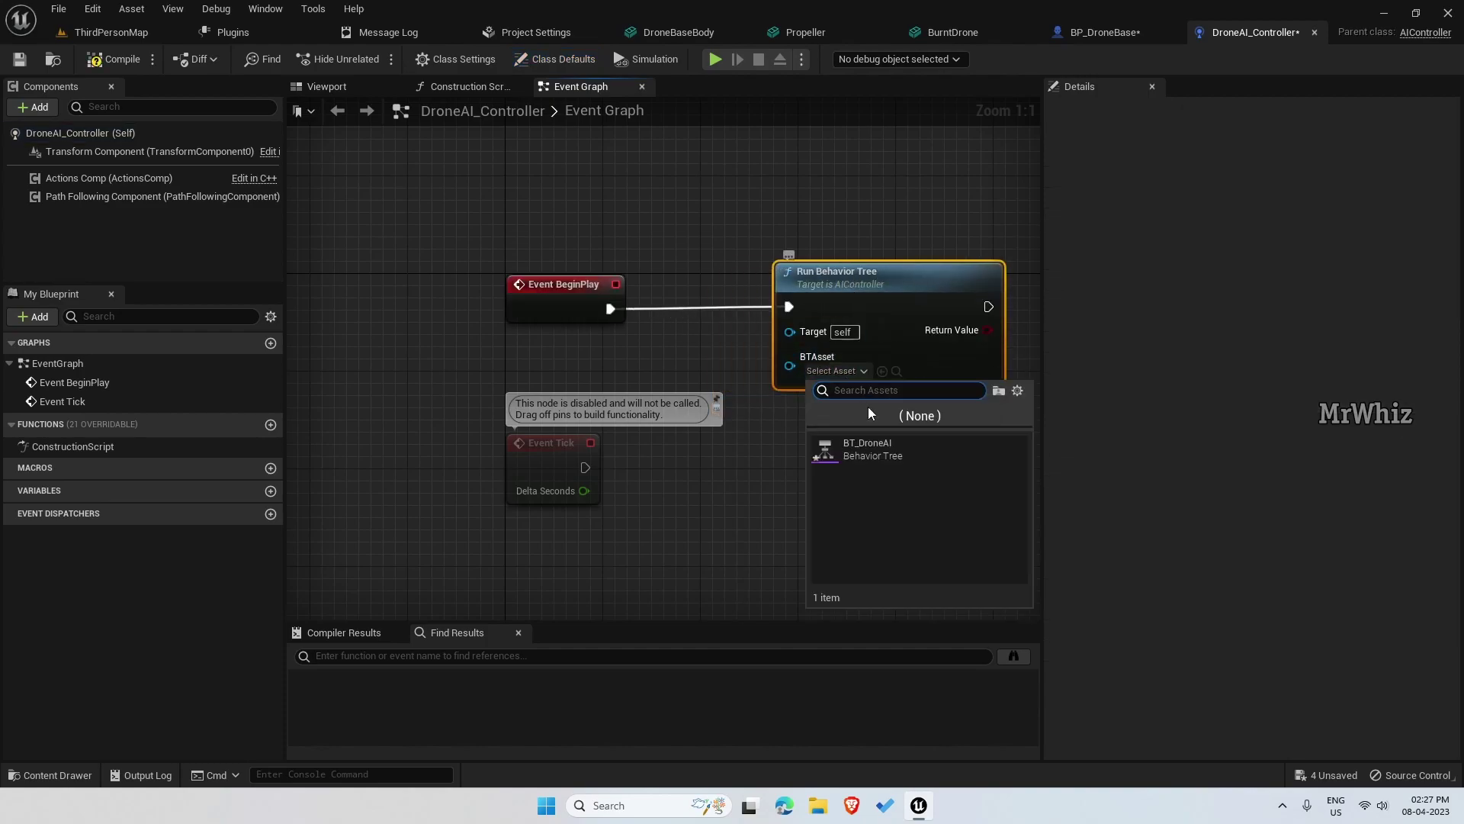
{"action": "left_click", "coordinate": [882, 450]}
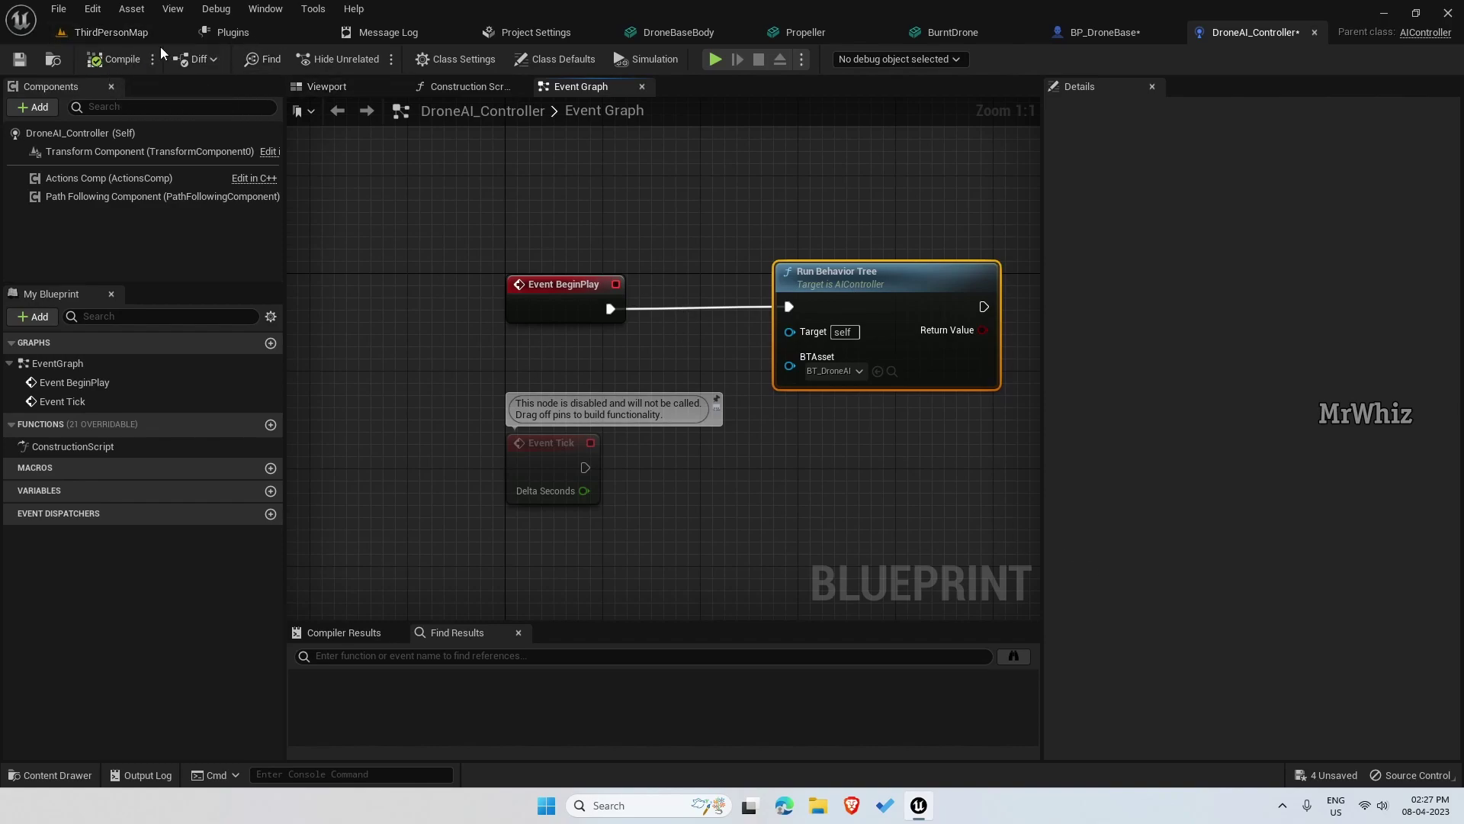
Return to the ThirdPersonMap level and bring more of the playground floor into view.
{"action": "left_click", "coordinate": [122, 35]}
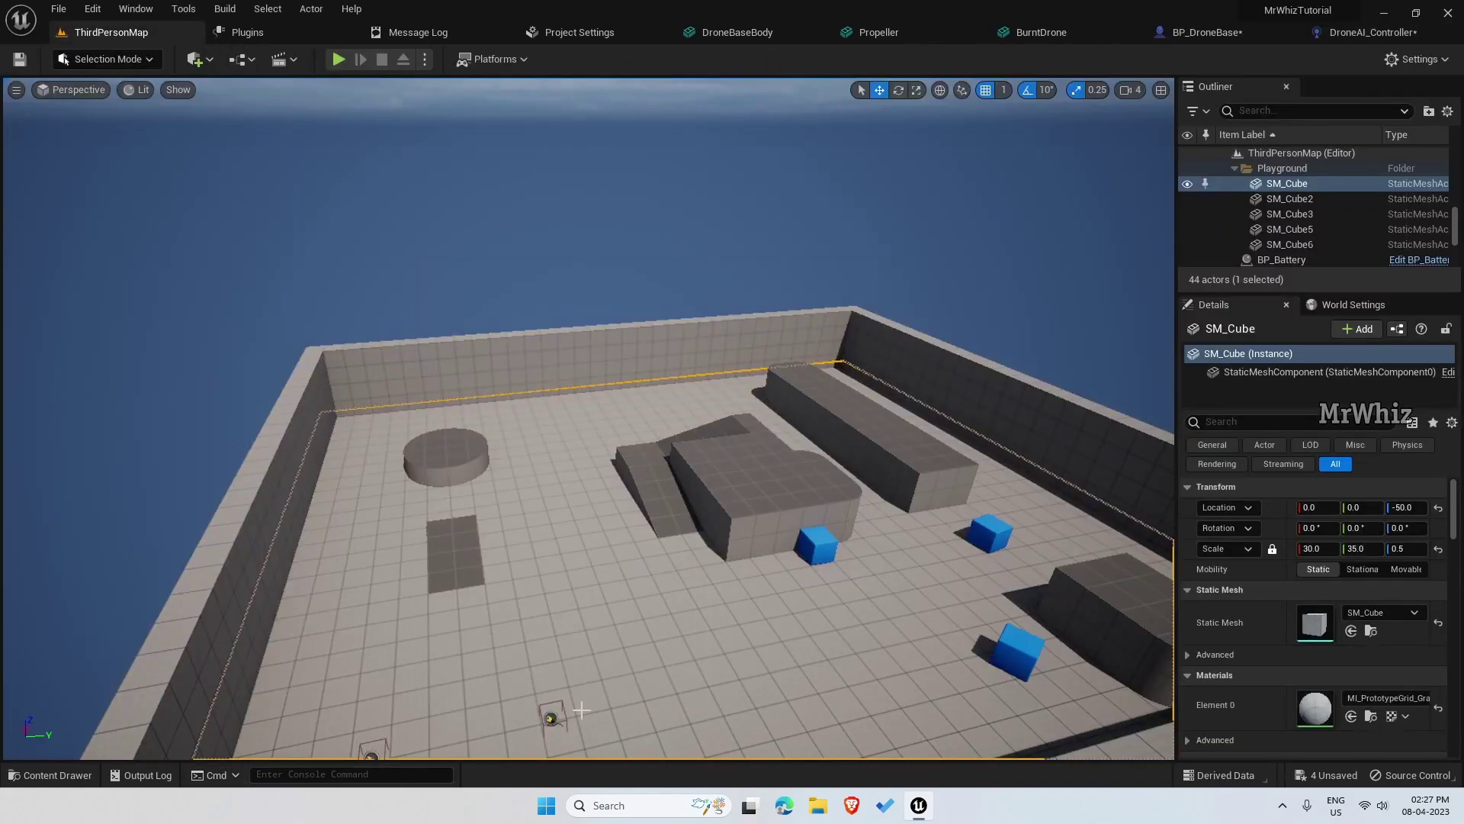
{"action": "scroll", "coordinate": [775, 631], "scroll_direction": "down", "scroll_amount": 2}
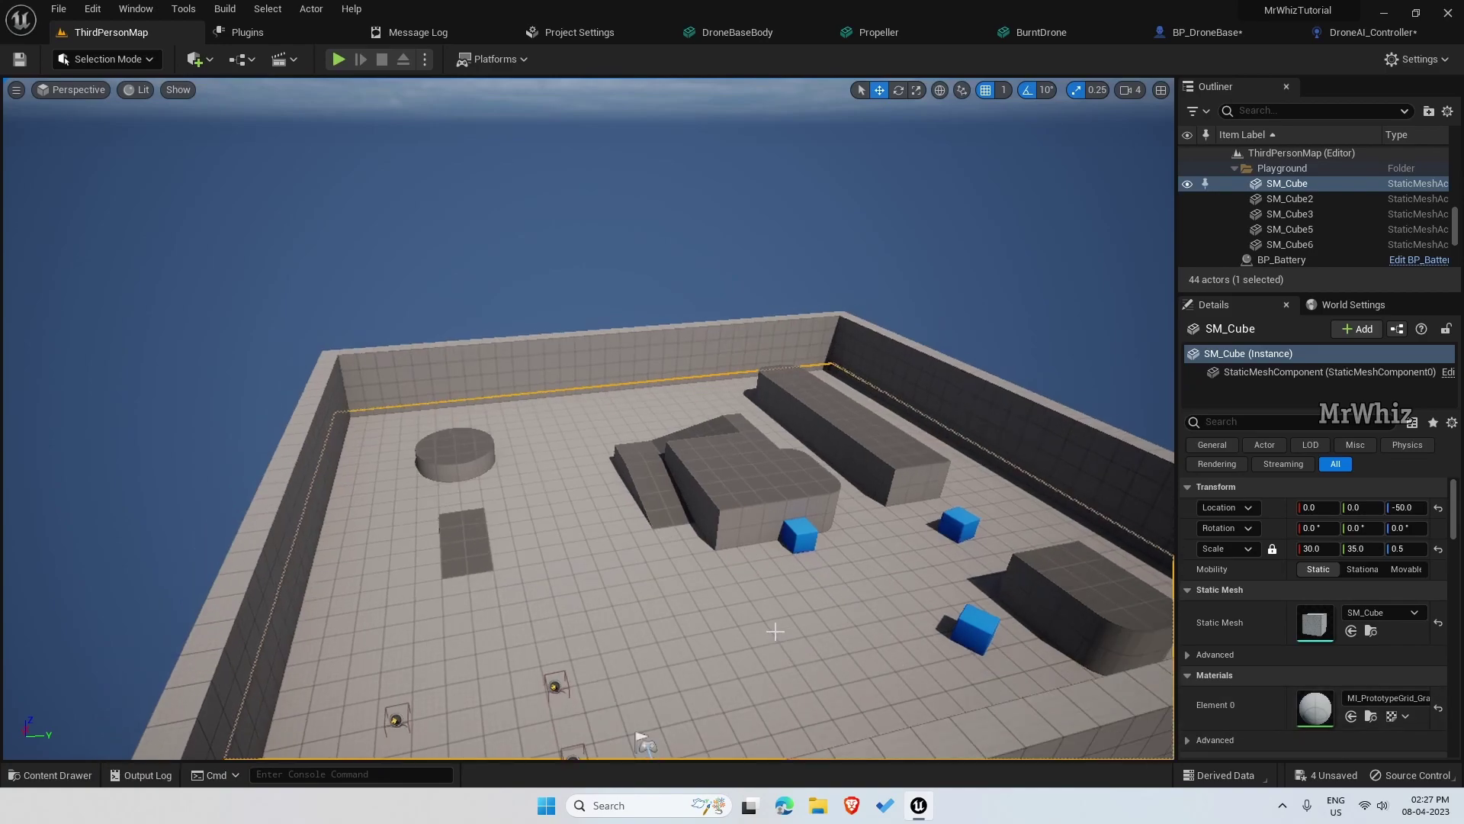